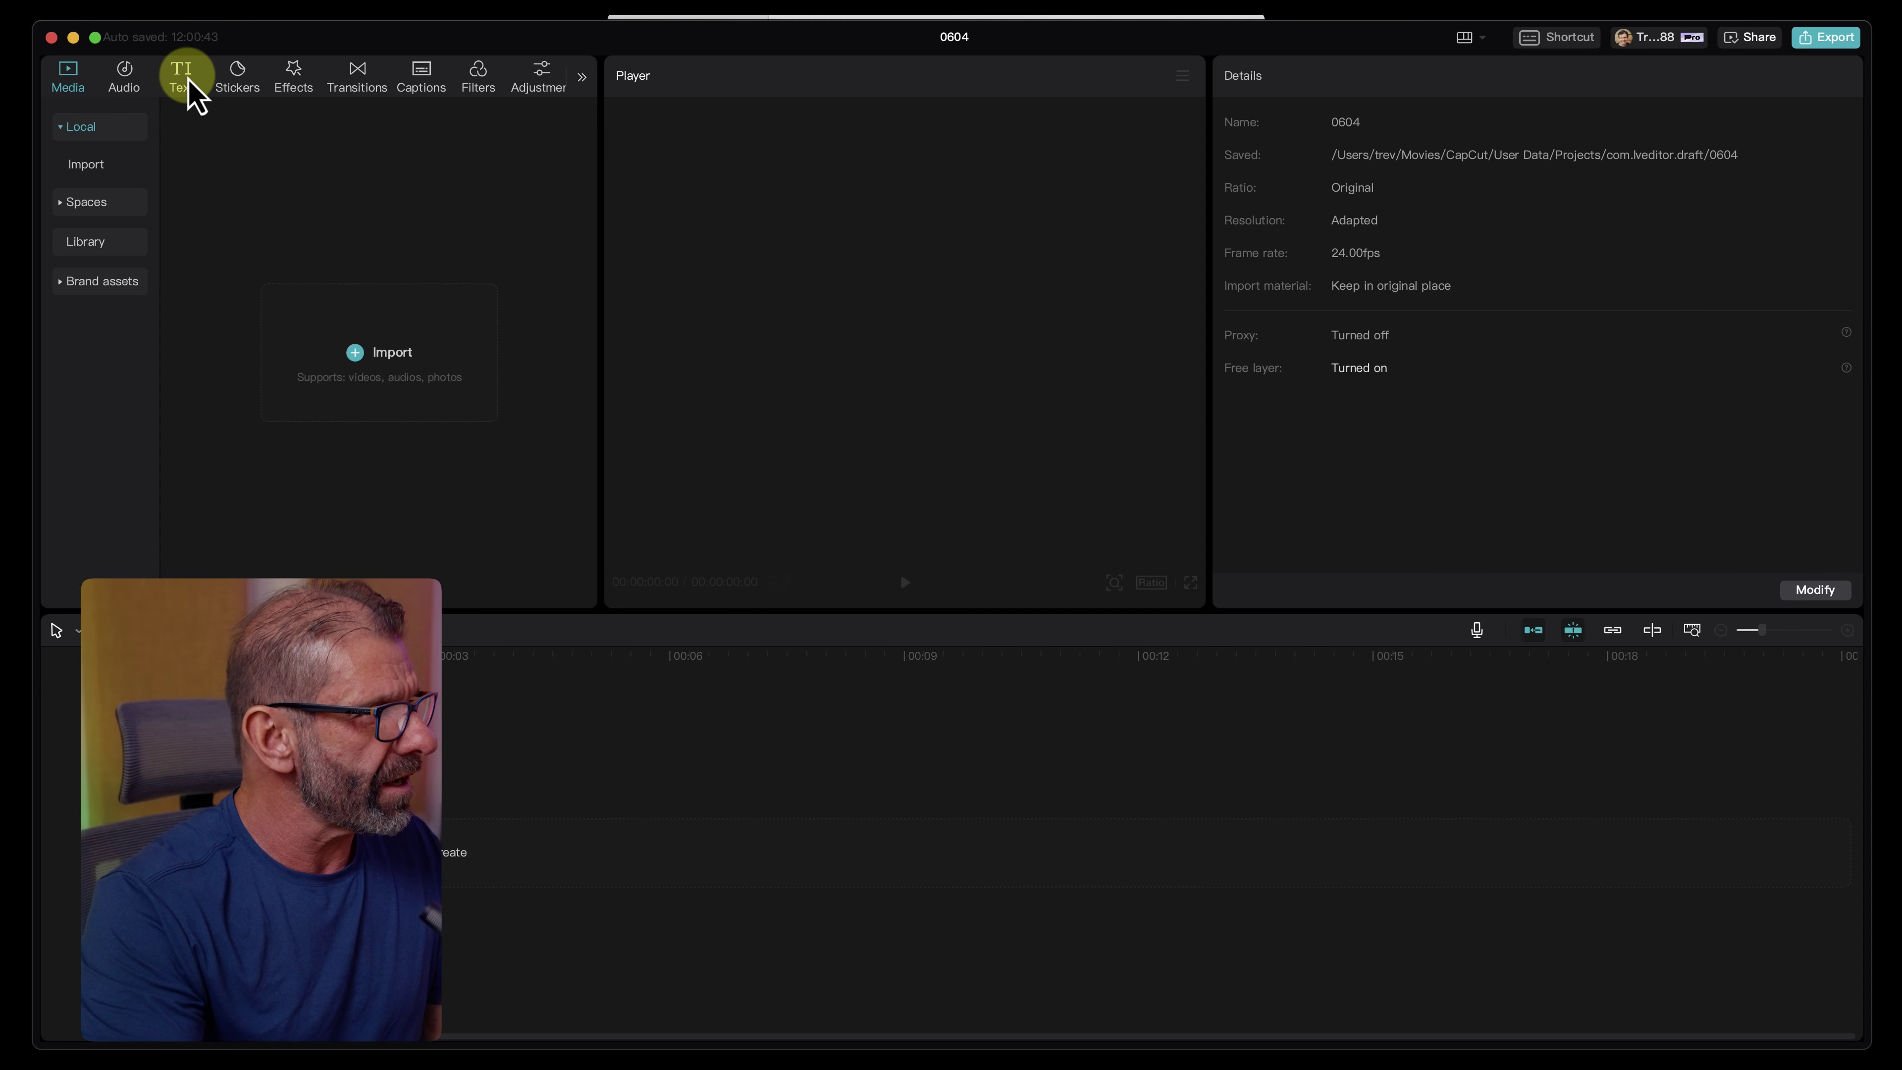
- Show the text template library in the empty project 0604
click(182, 75)
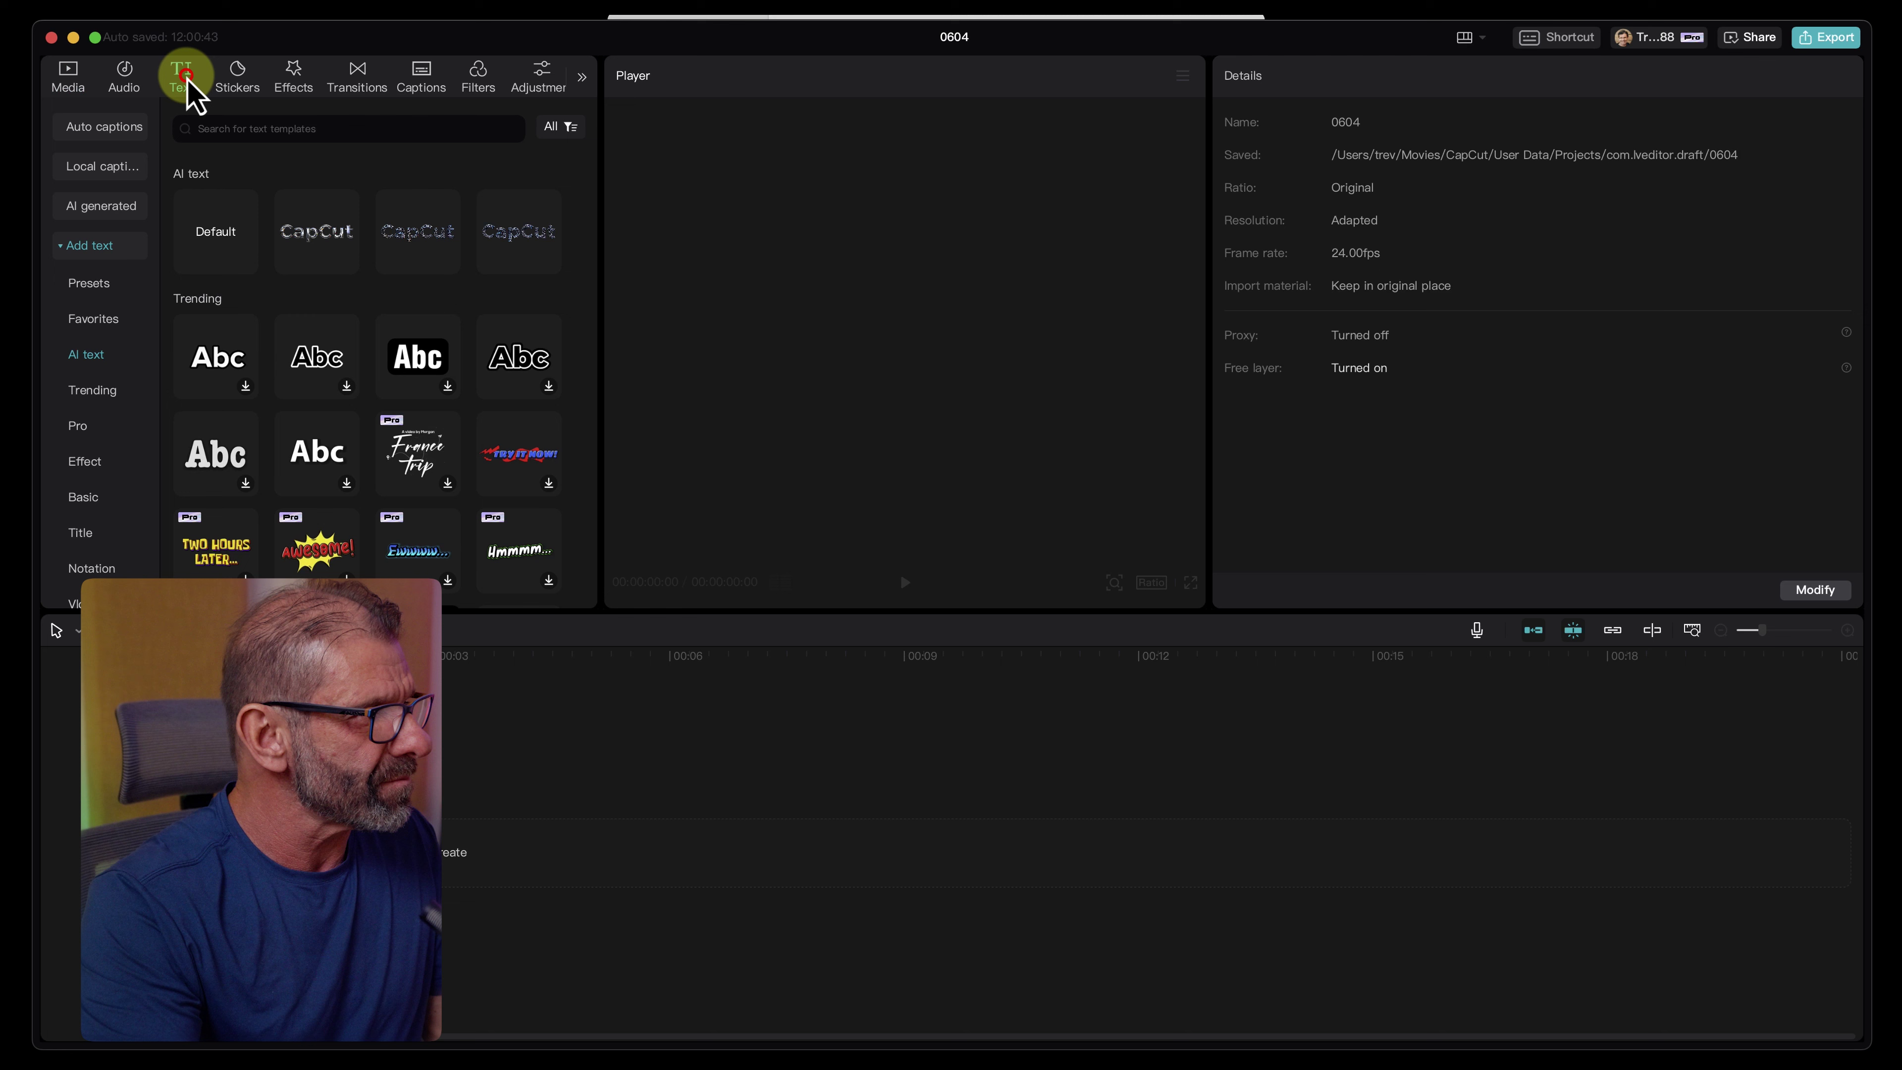
- Add a Default text clip to the timeline and replace its placeholder with the pasted AI-clone narration script
mouse_move(209, 240)
drag(214, 247, 299, 801)
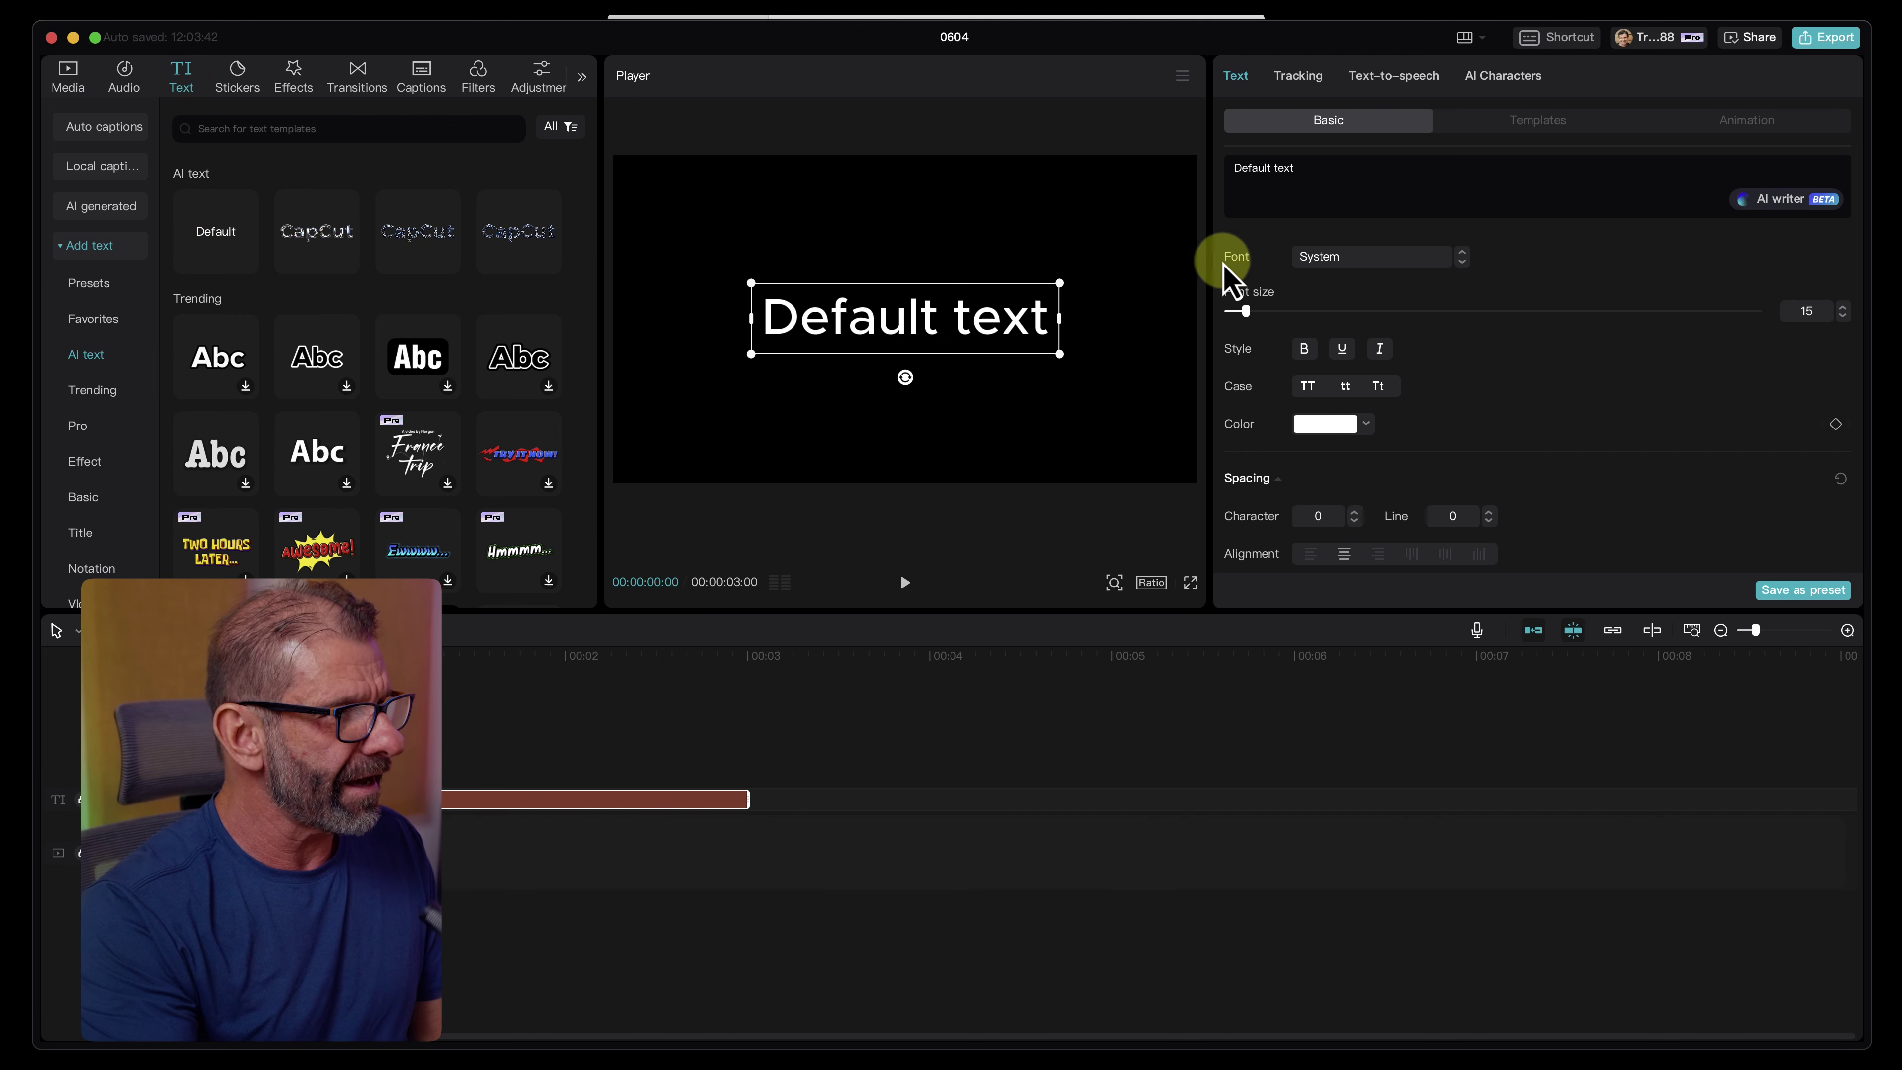
drag(1320, 178, 1213, 183)
text(In the latest version of capcut you can create a talking AI clone of yourself. As in it looks AND sounds like you.  In fact this isn't me. This is AI Trevor, and I didn't think it was possible, but now I'm even better looking!  I wish they had a feature to add more hair tho.)
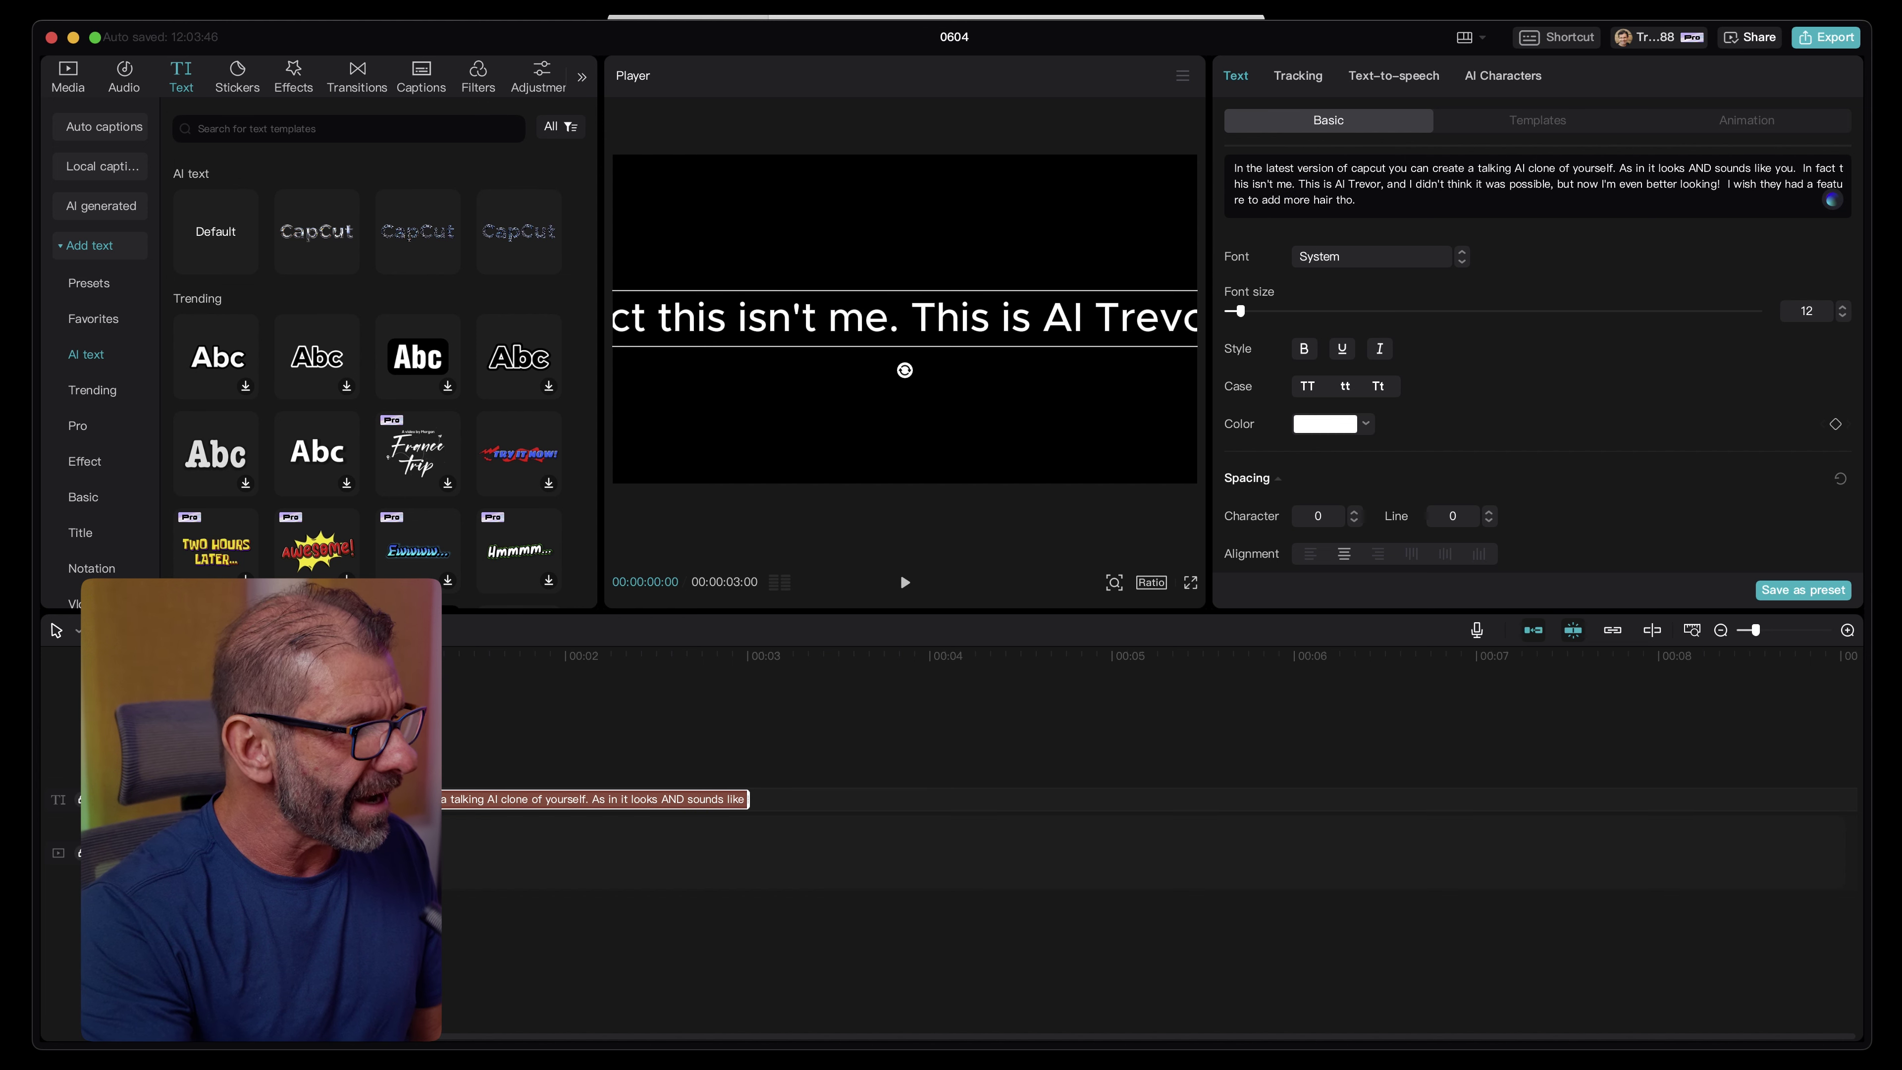
key(shift+z)
click(680, 658)
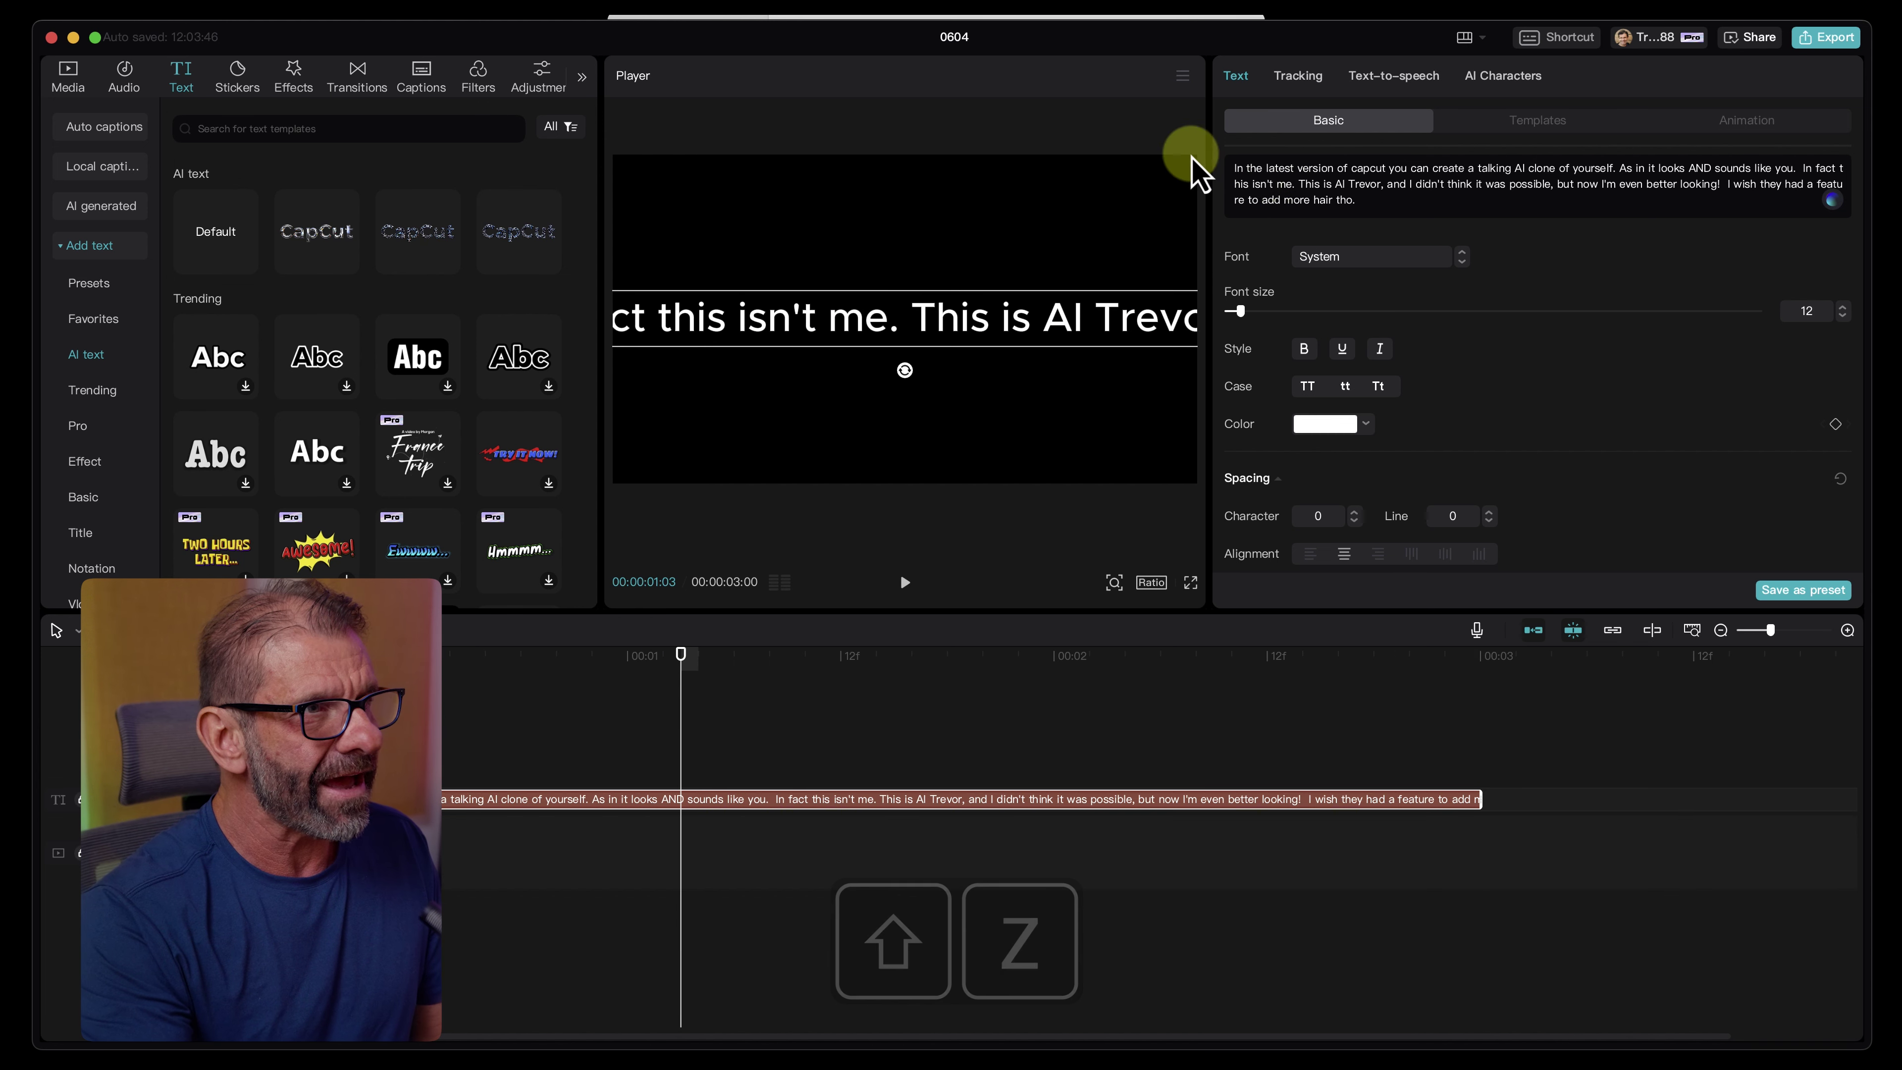
click(1487, 78)
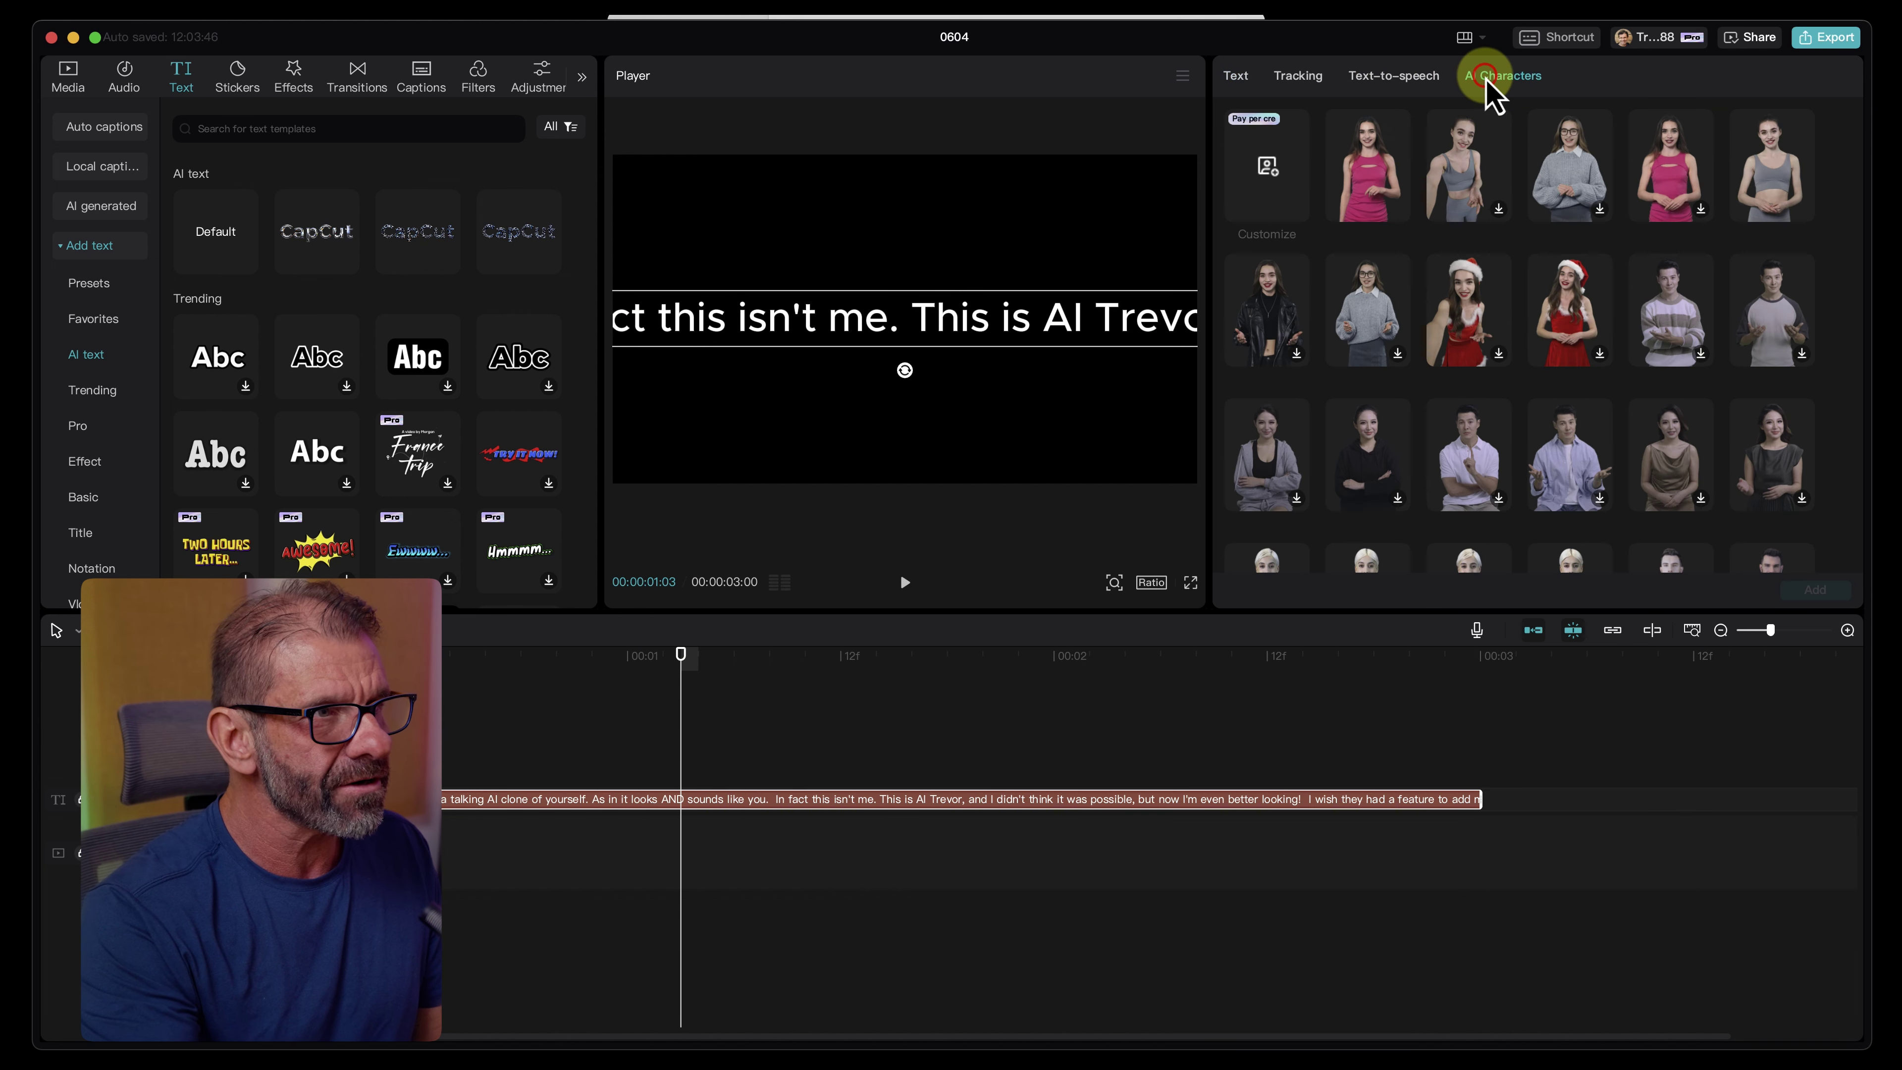
- Buy one custom AI character for $29 through the Customize tile
click(1266, 174)
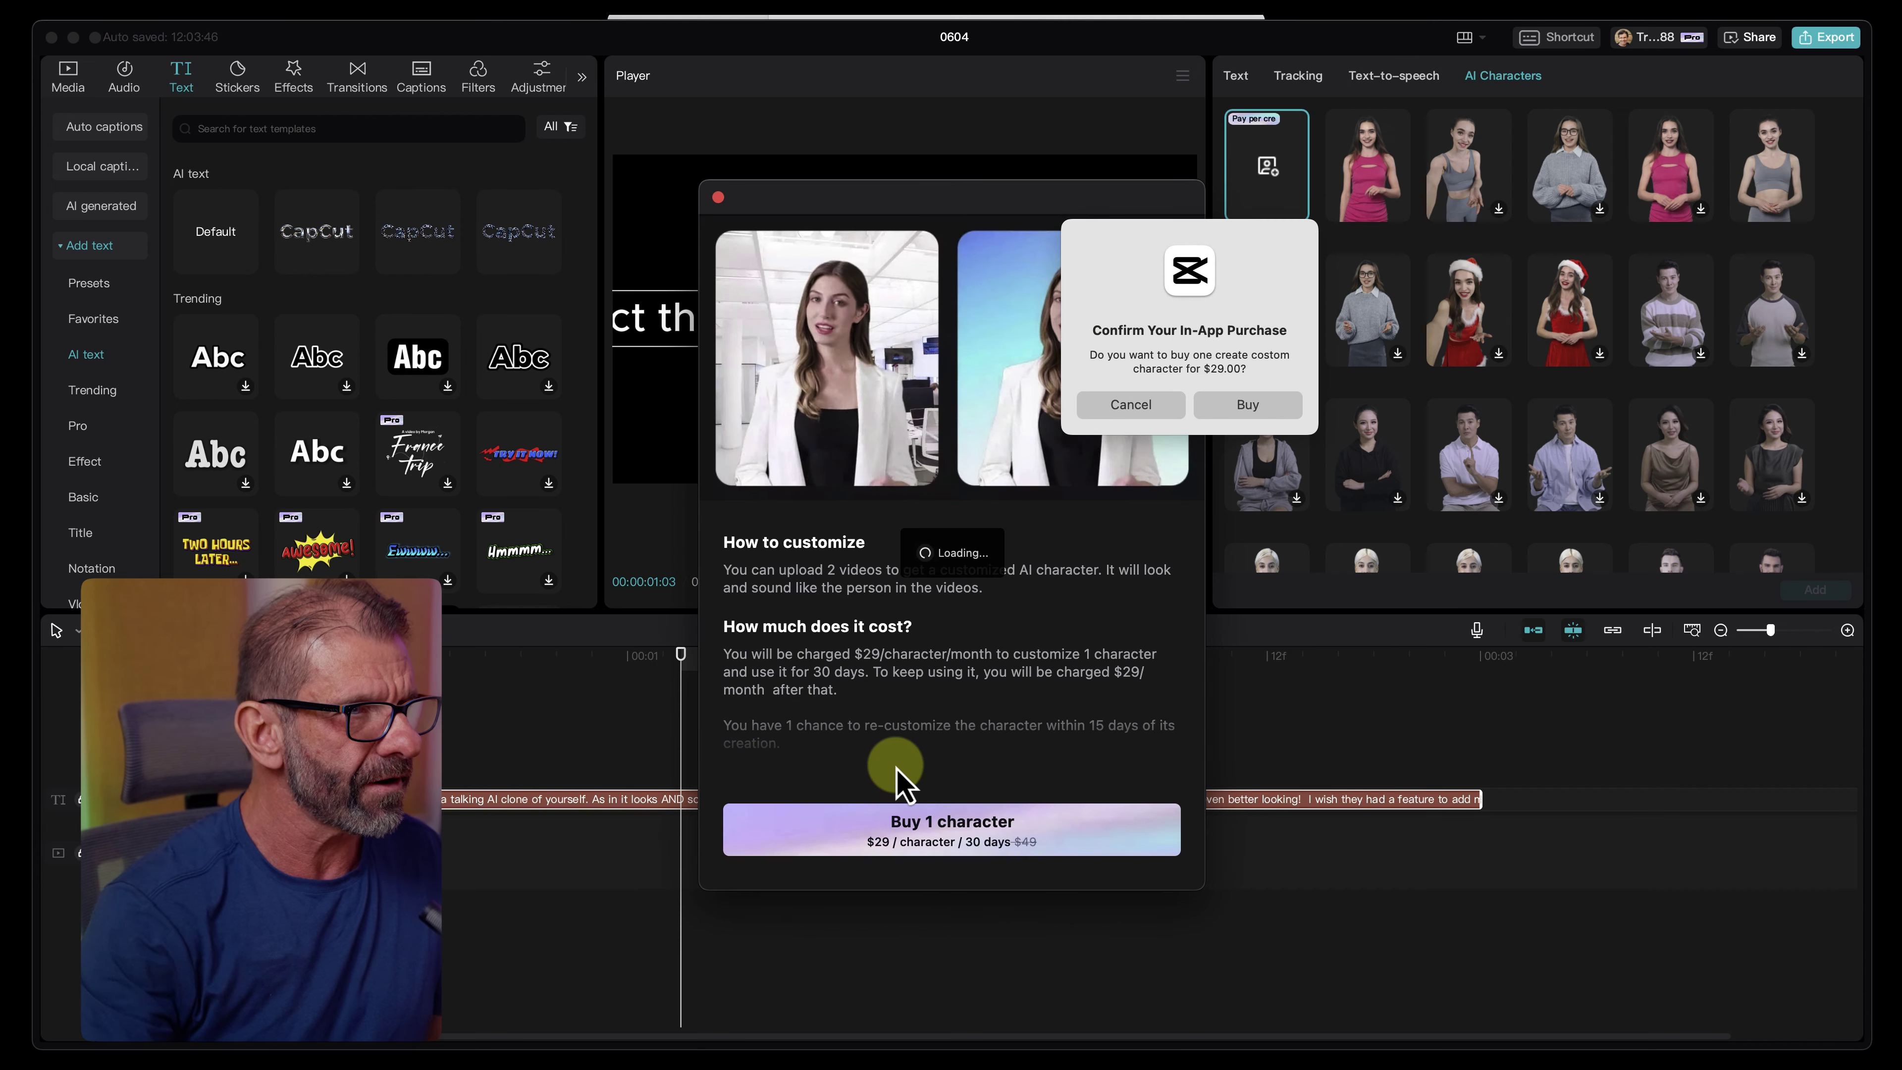
click(1246, 405)
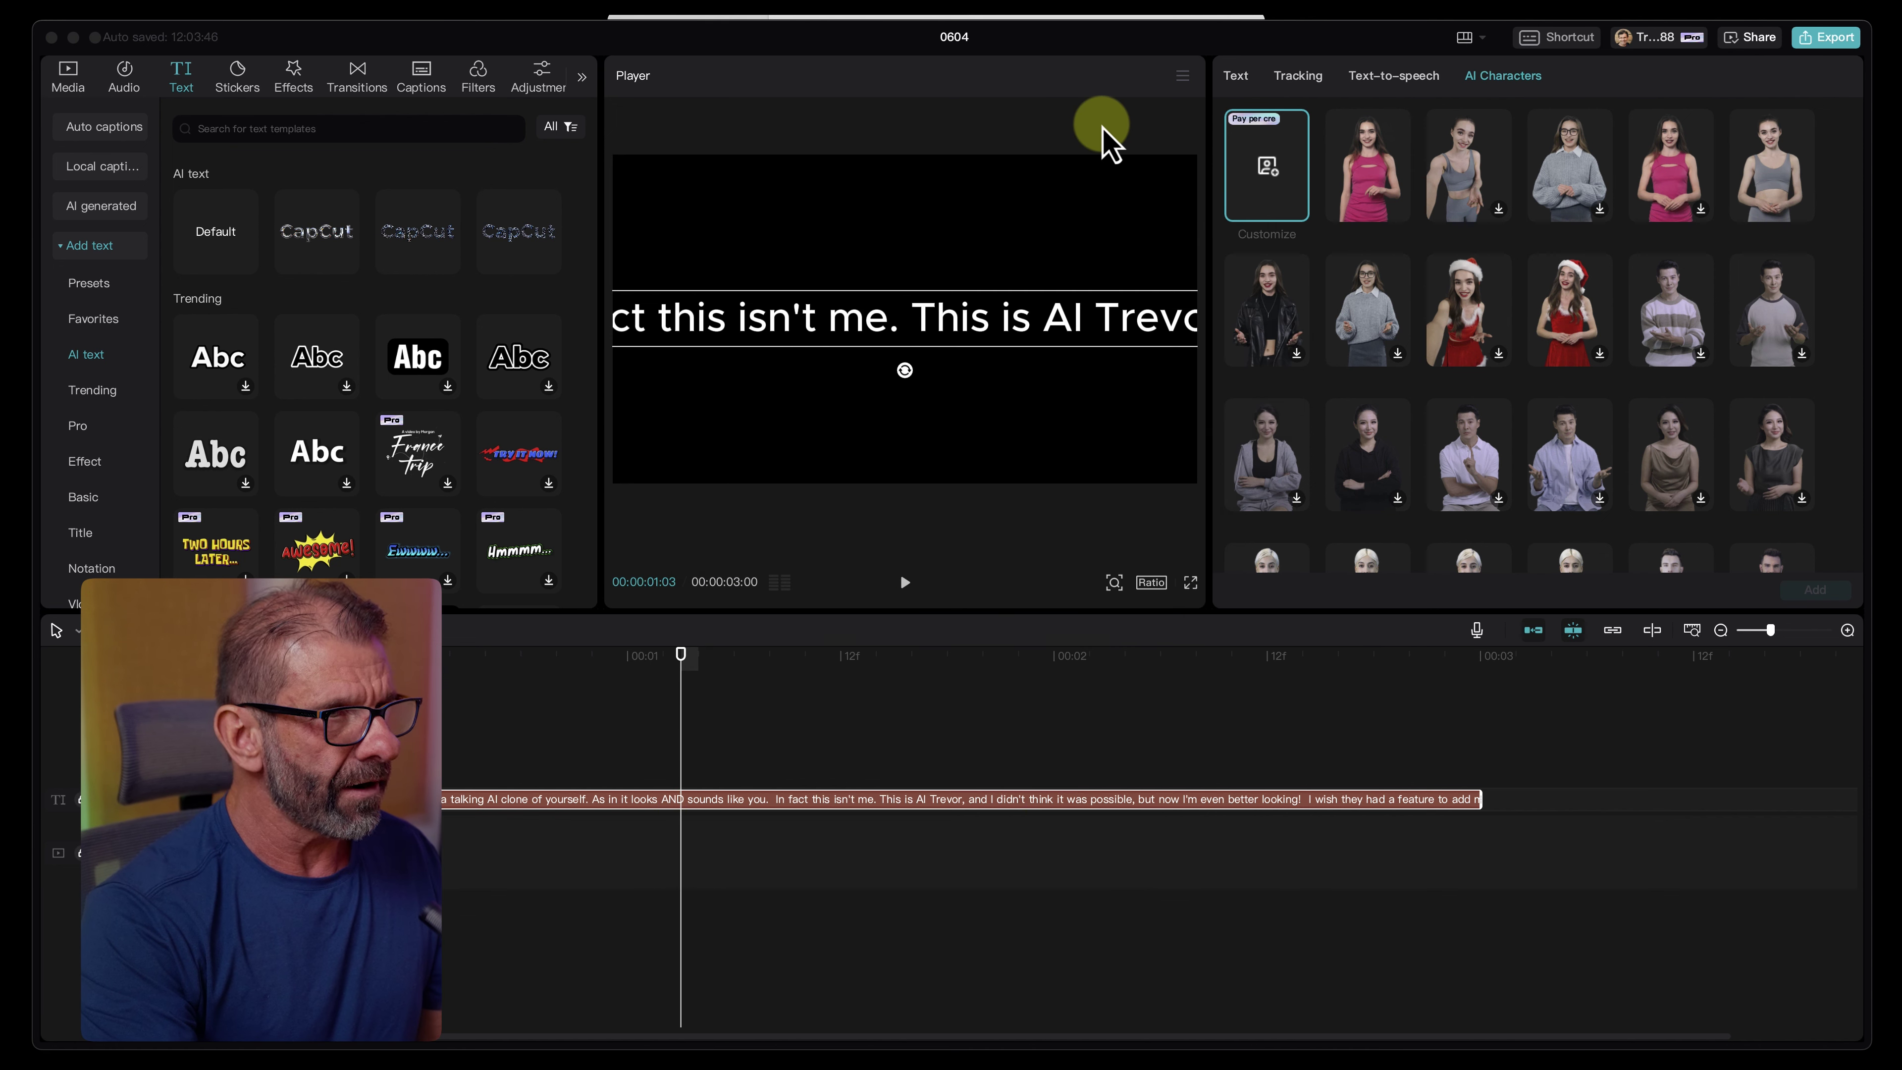
click(1262, 176)
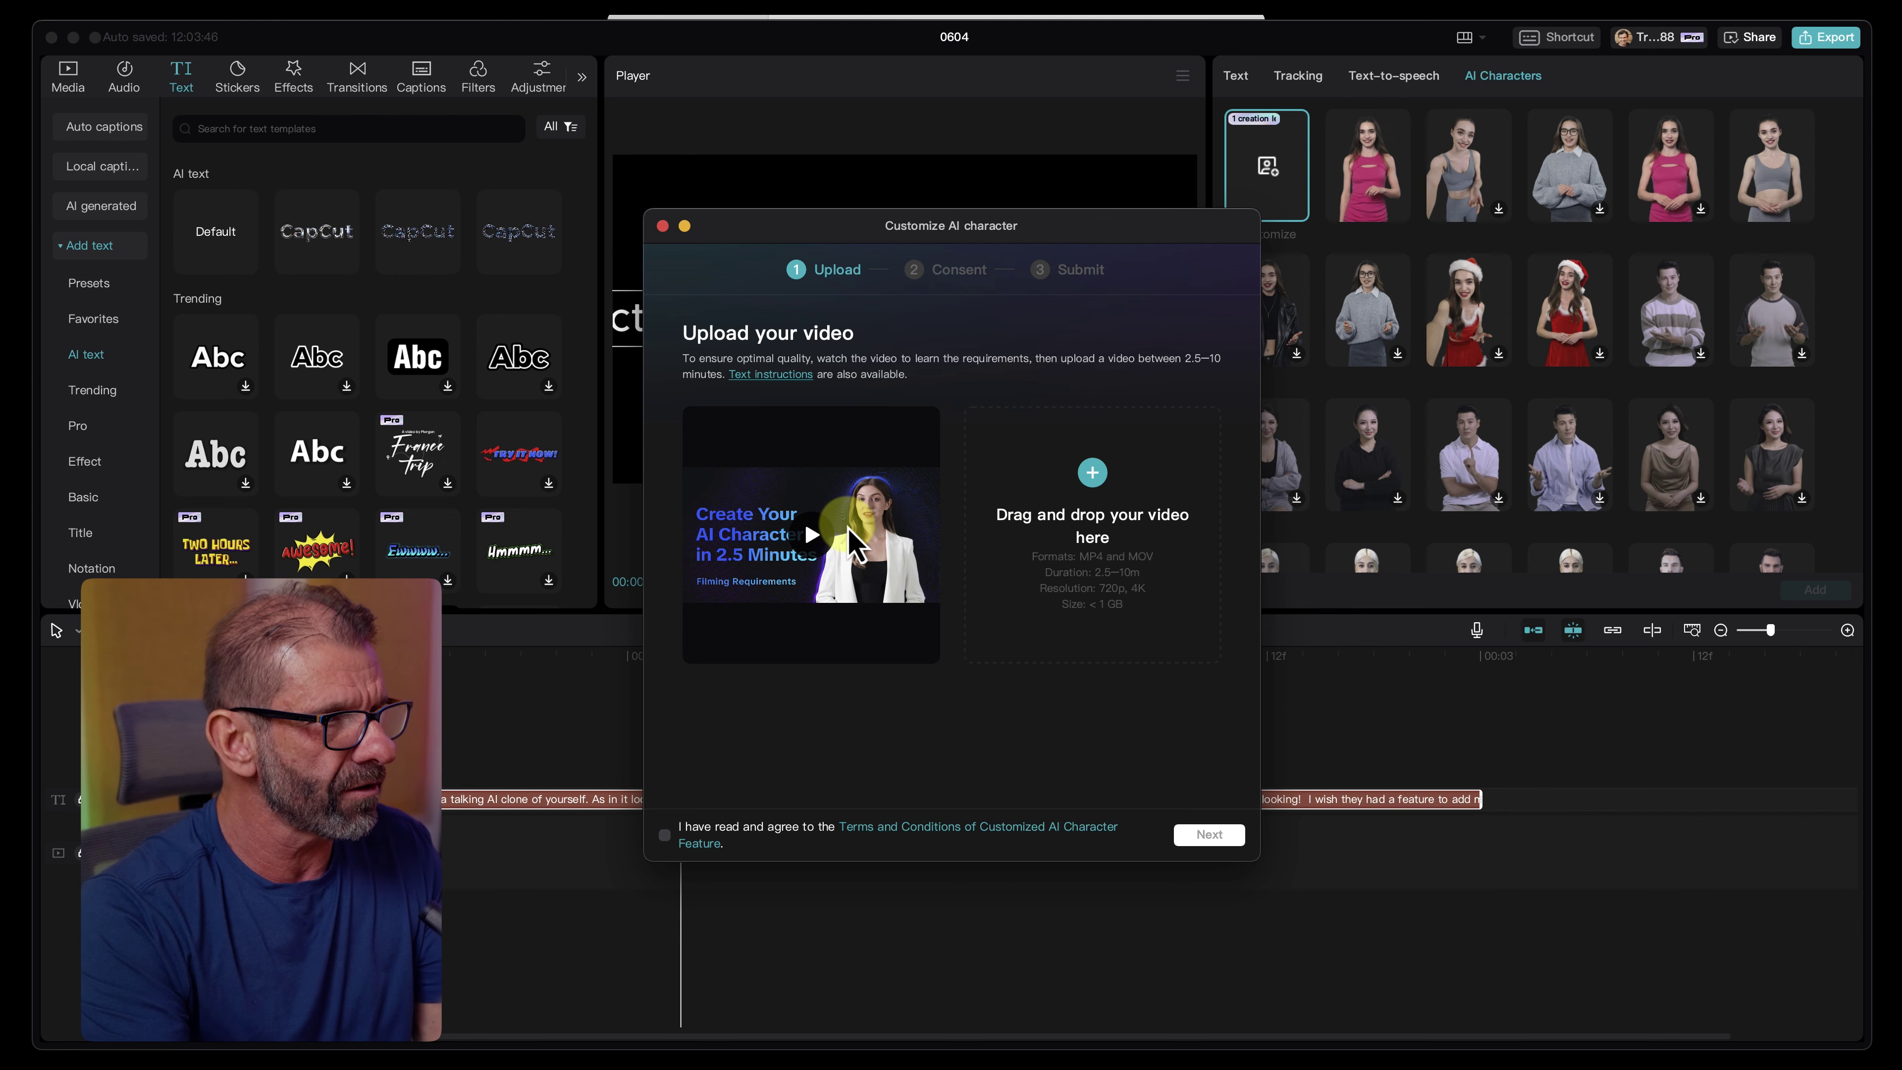
- Read the Text instructions filming guidelines, such as recording at least 2.5 minutes
click(771, 374)
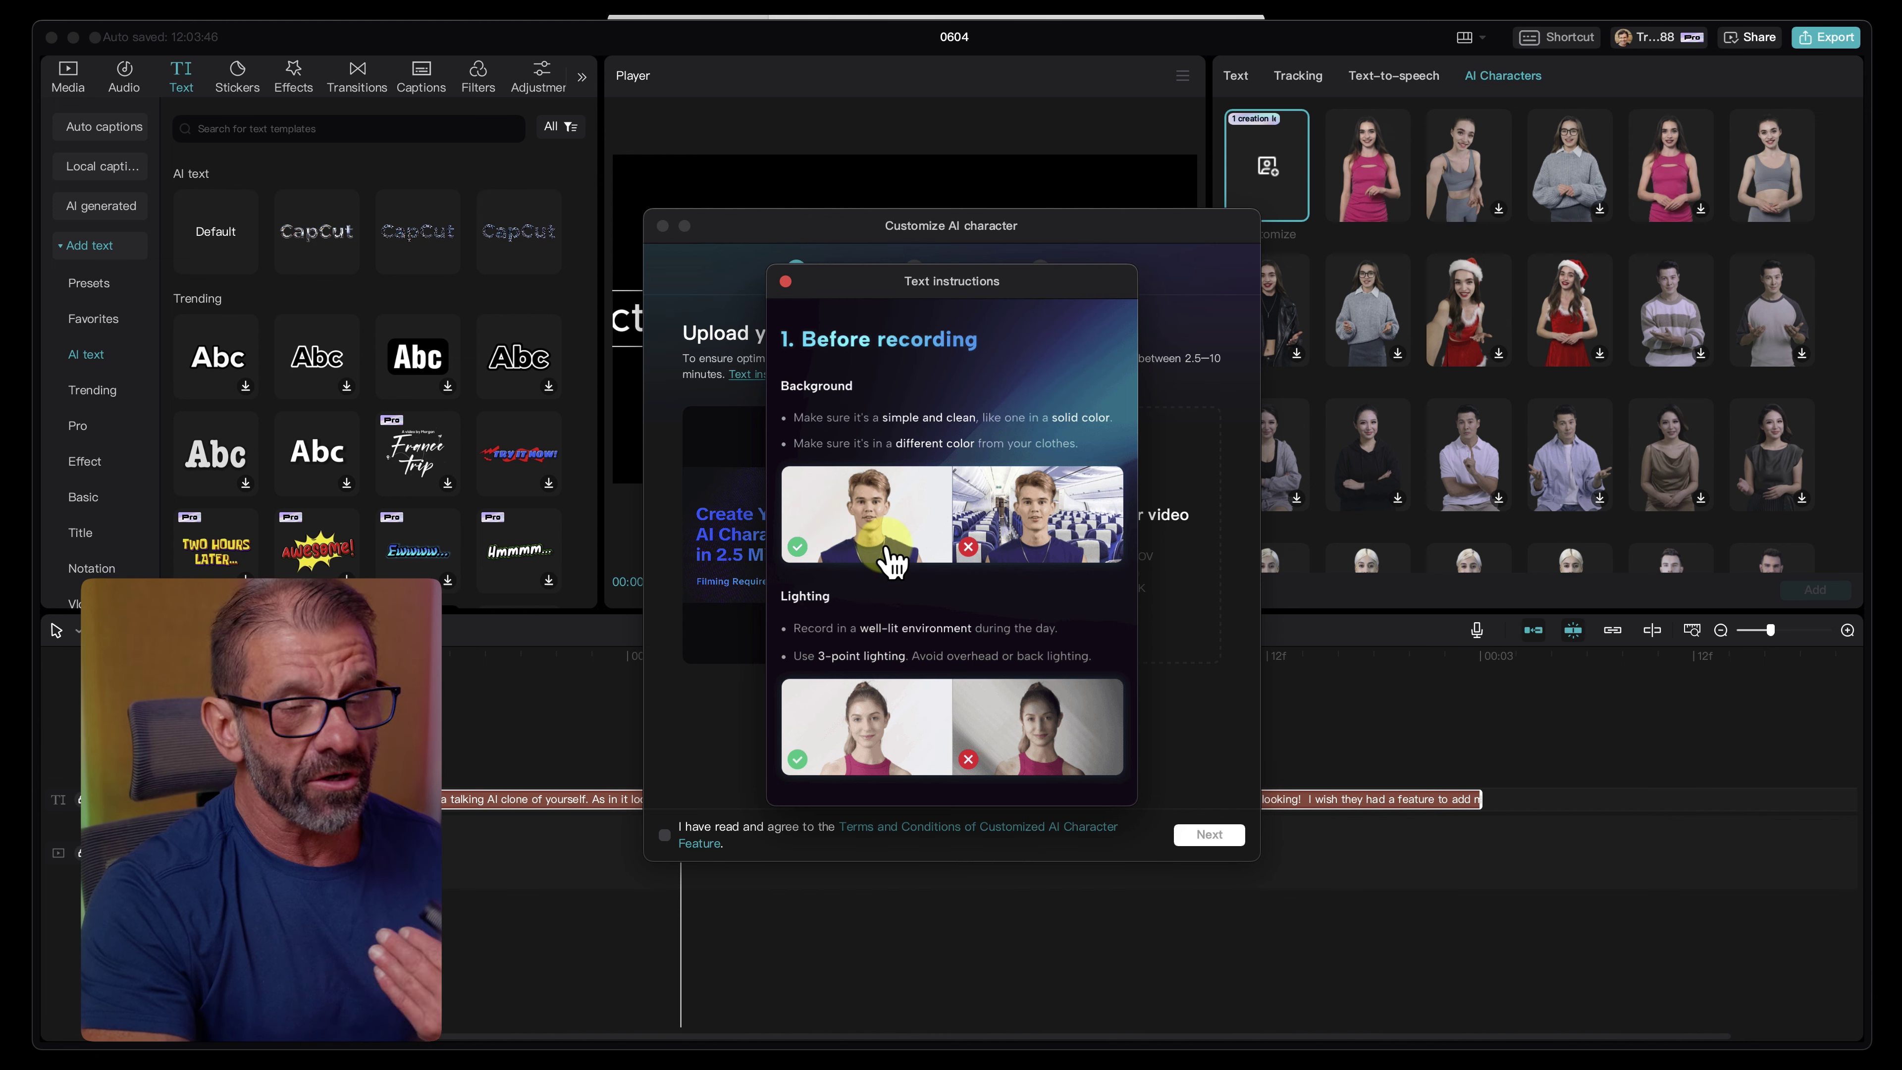
scroll(936, 511, down, 2)
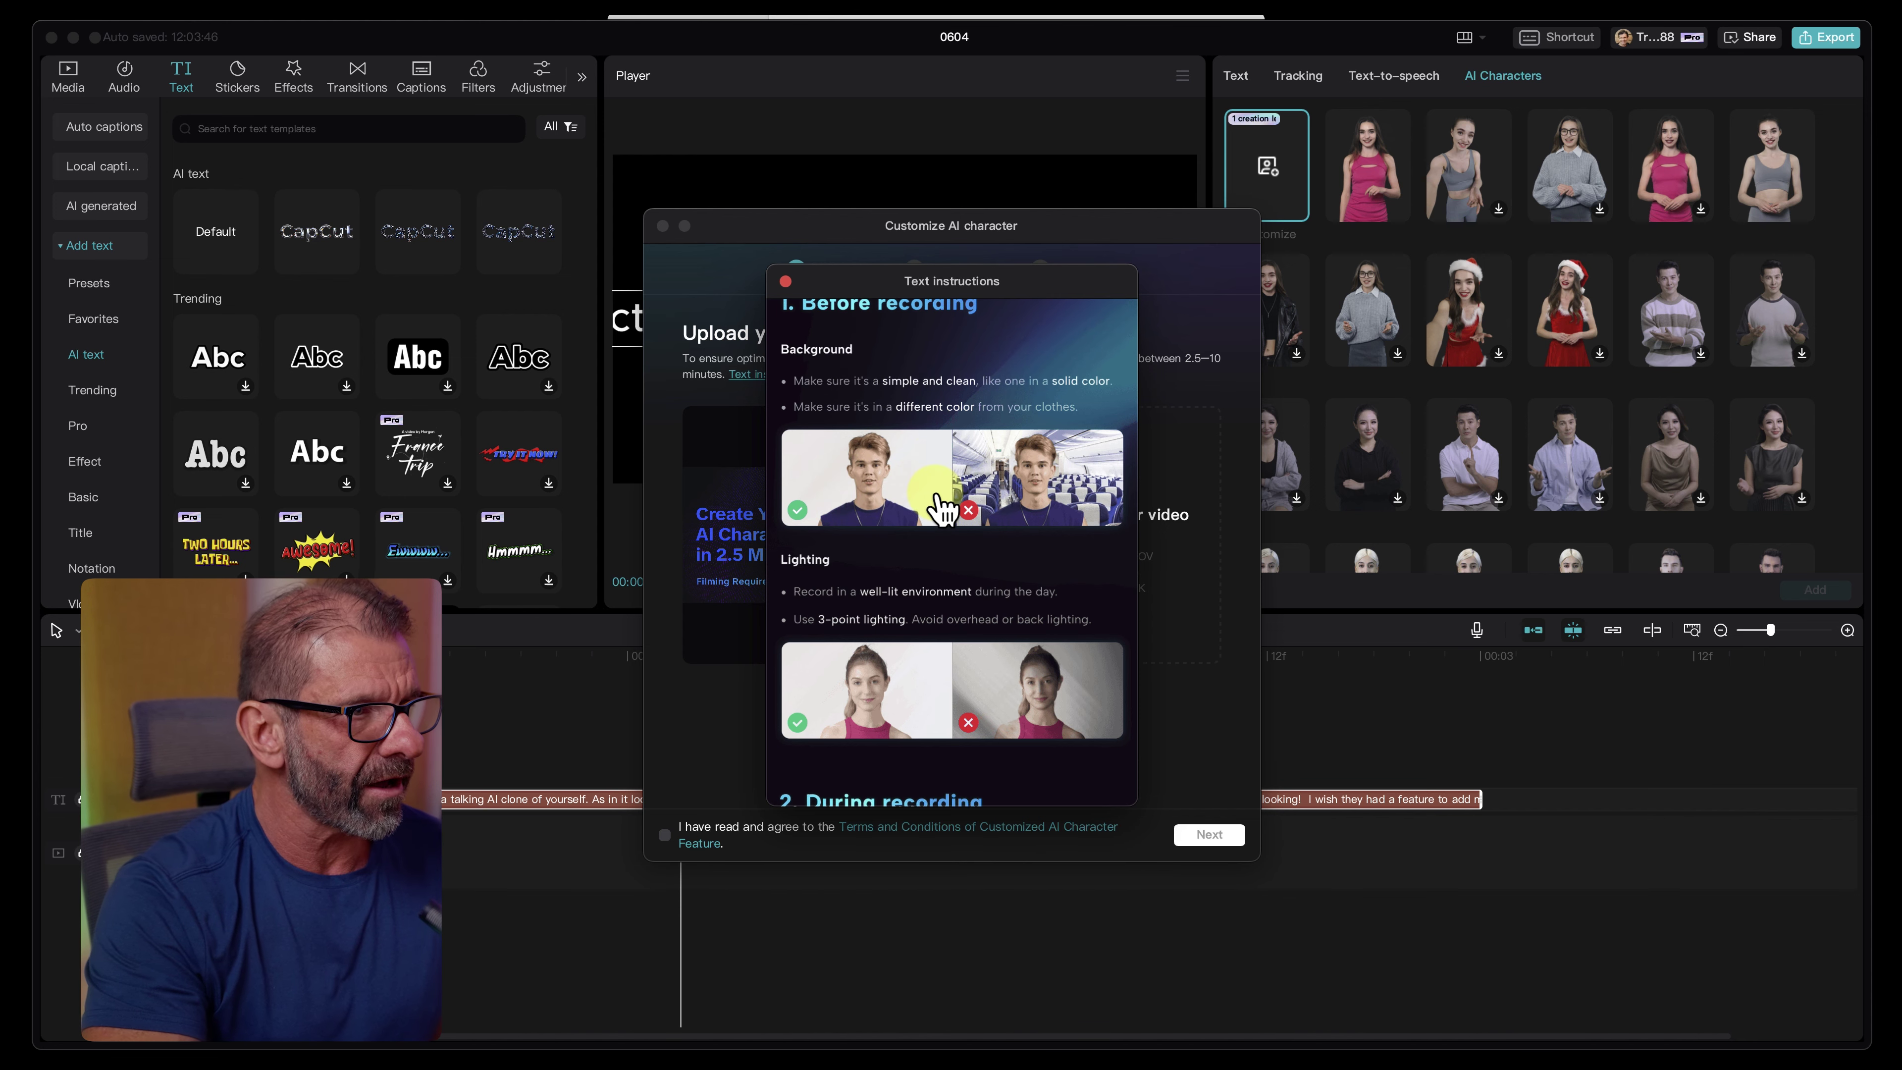
scroll(937, 500, down, 1)
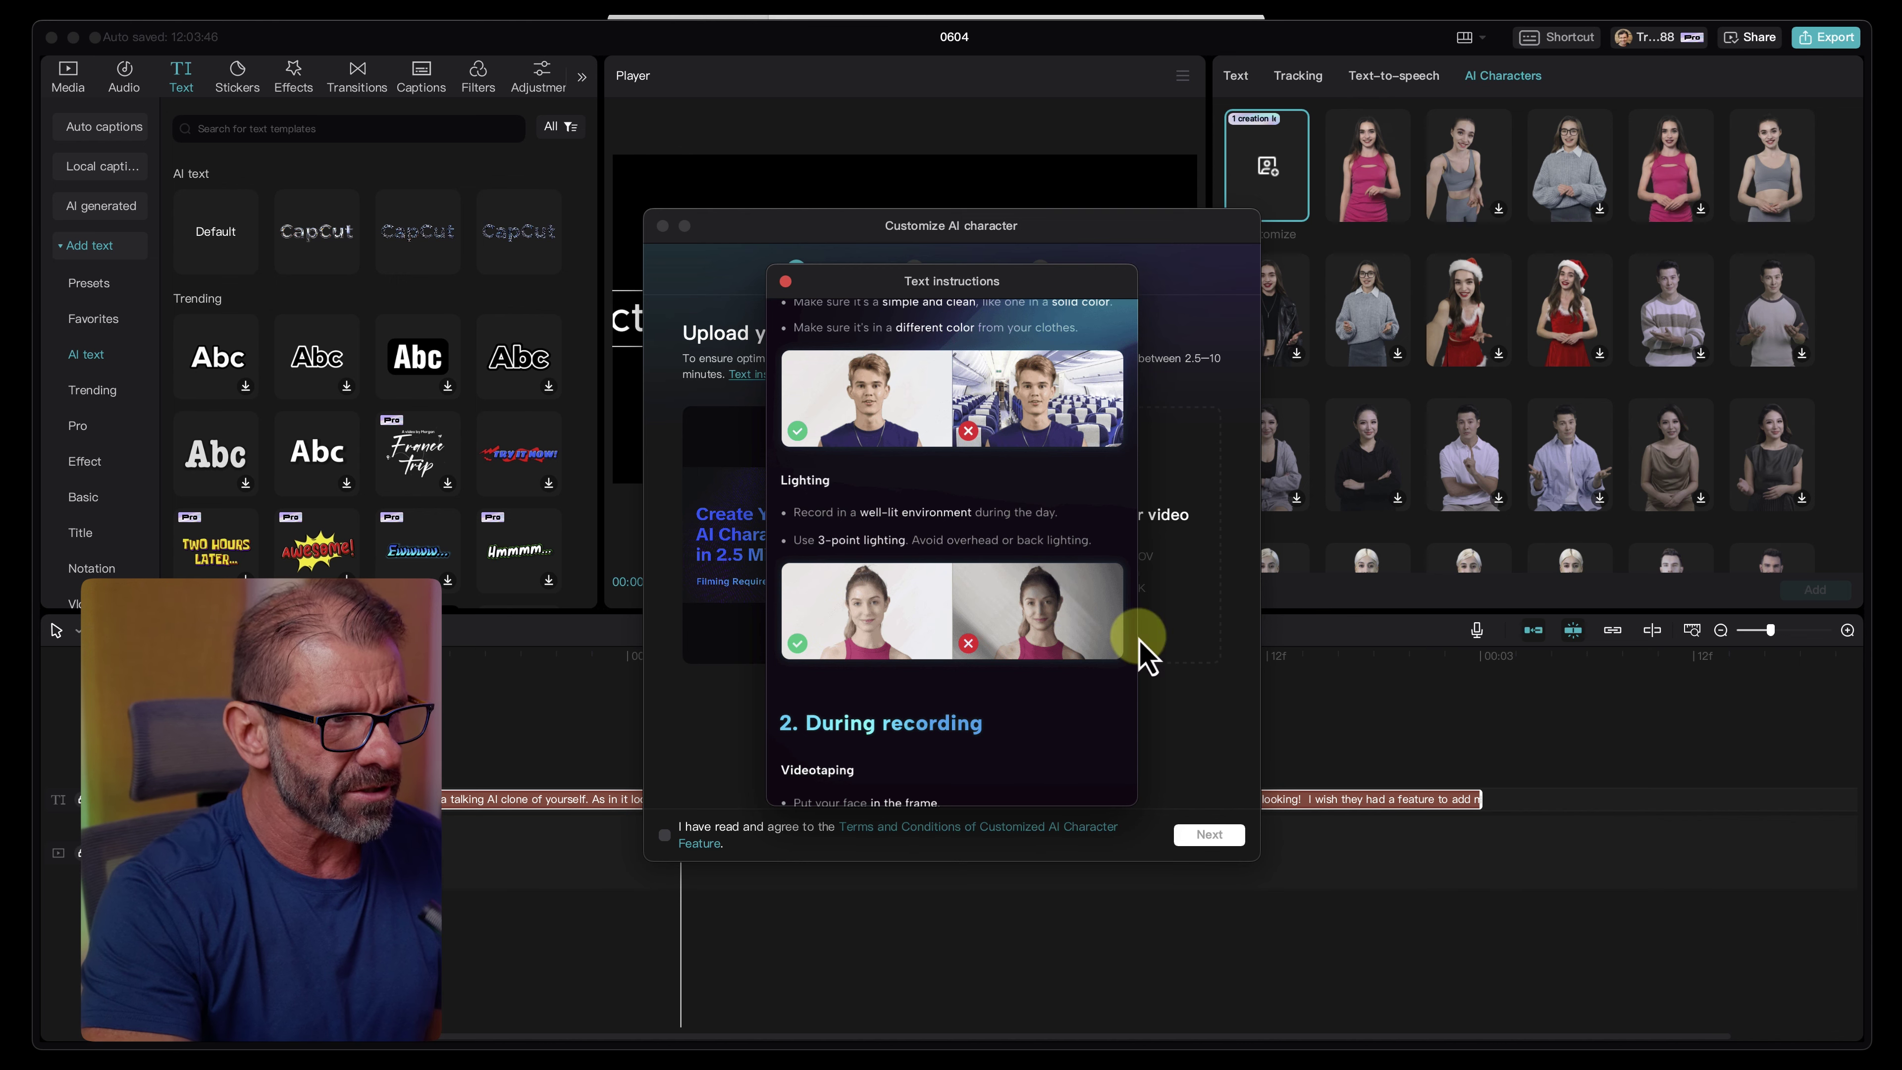
scroll(1037, 611, down, 3)
scroll(1040, 611, down, 9)
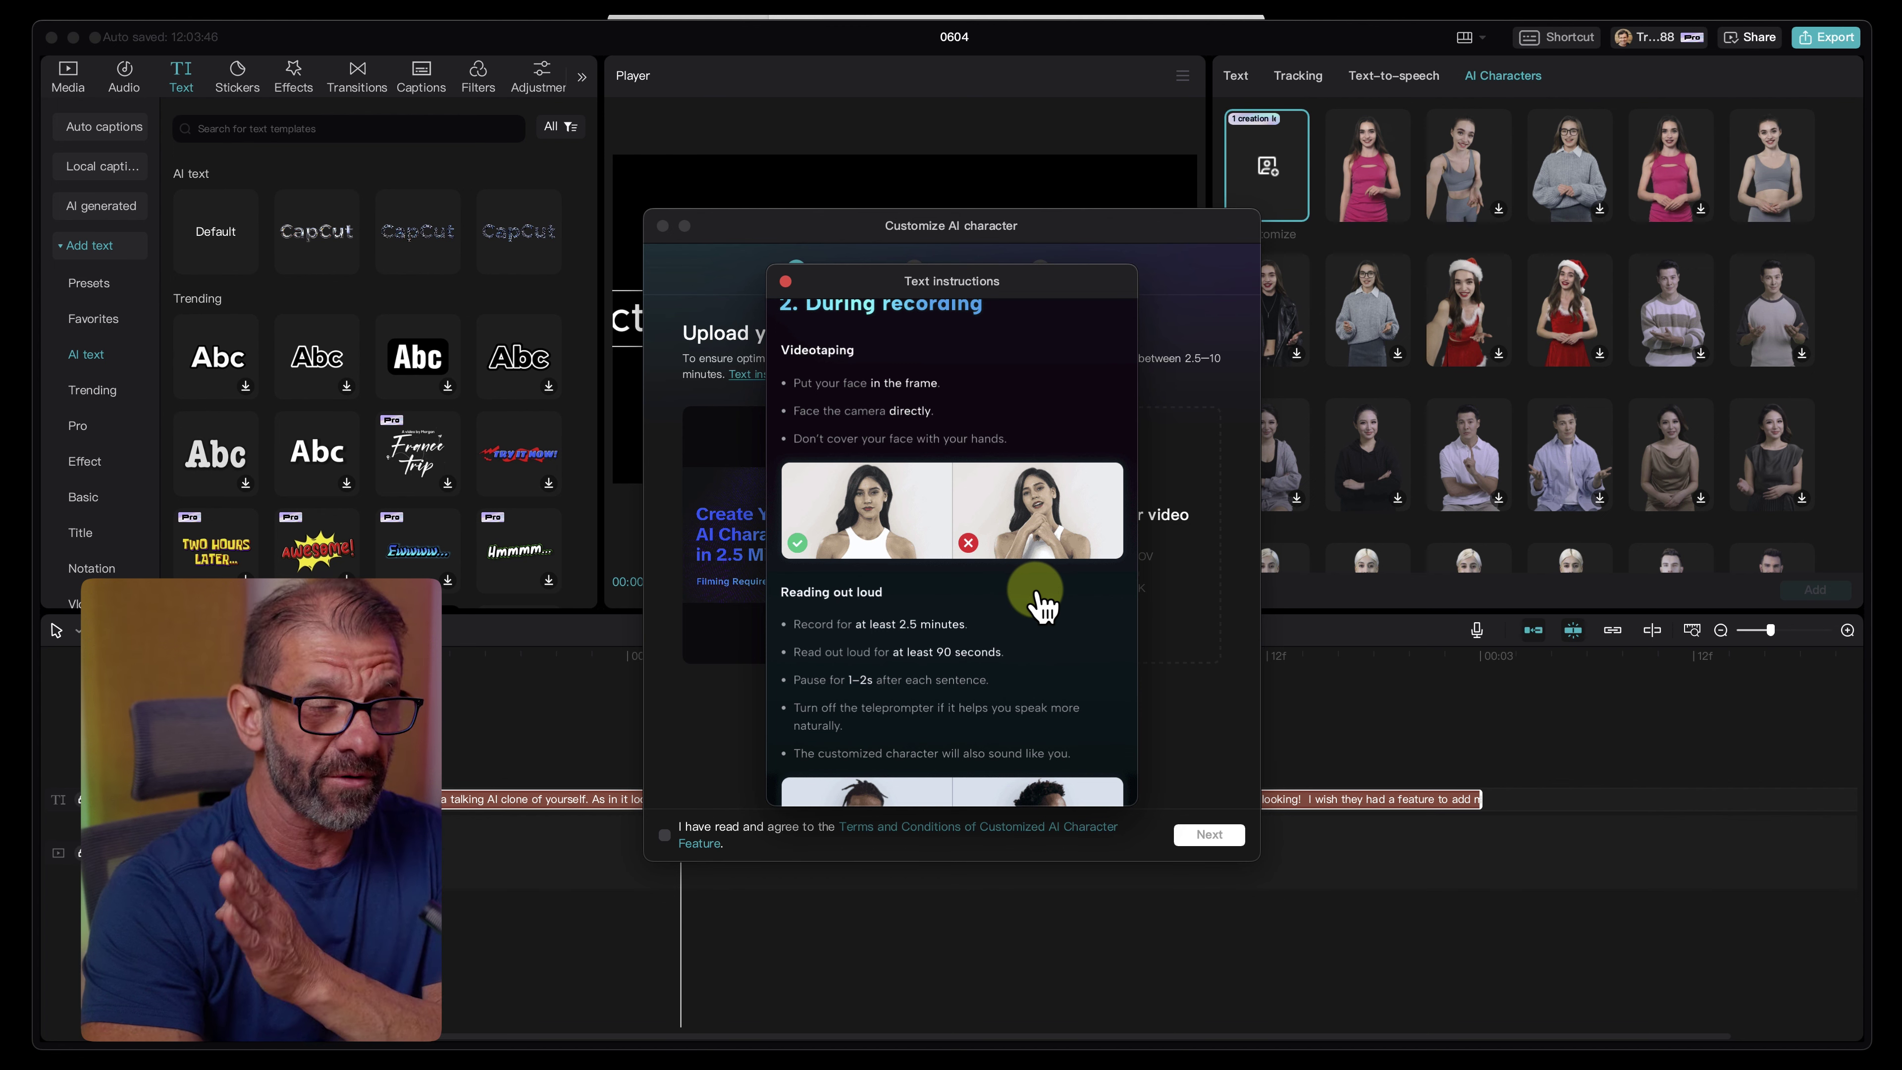
scroll(1043, 604, down, 3)
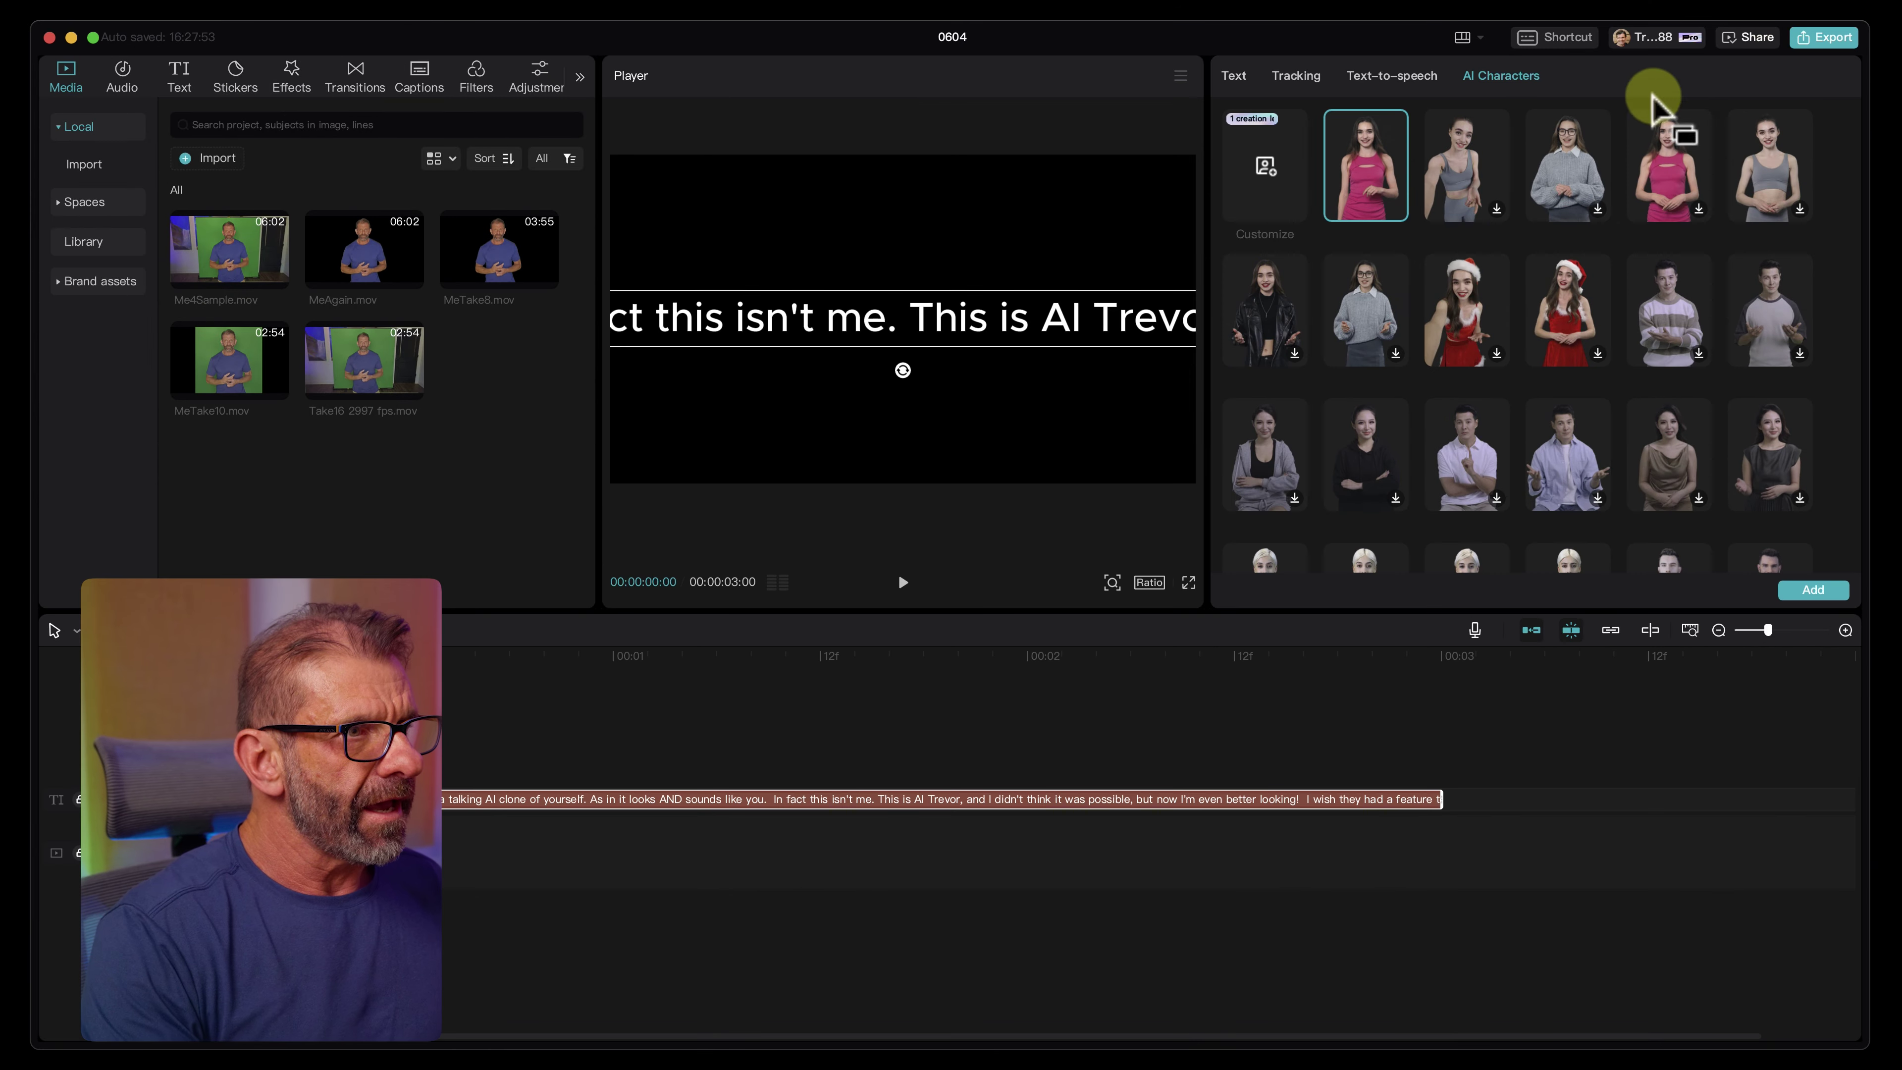
- Accept the custom character terms and try submitting Take14 as the training video
click(1255, 174)
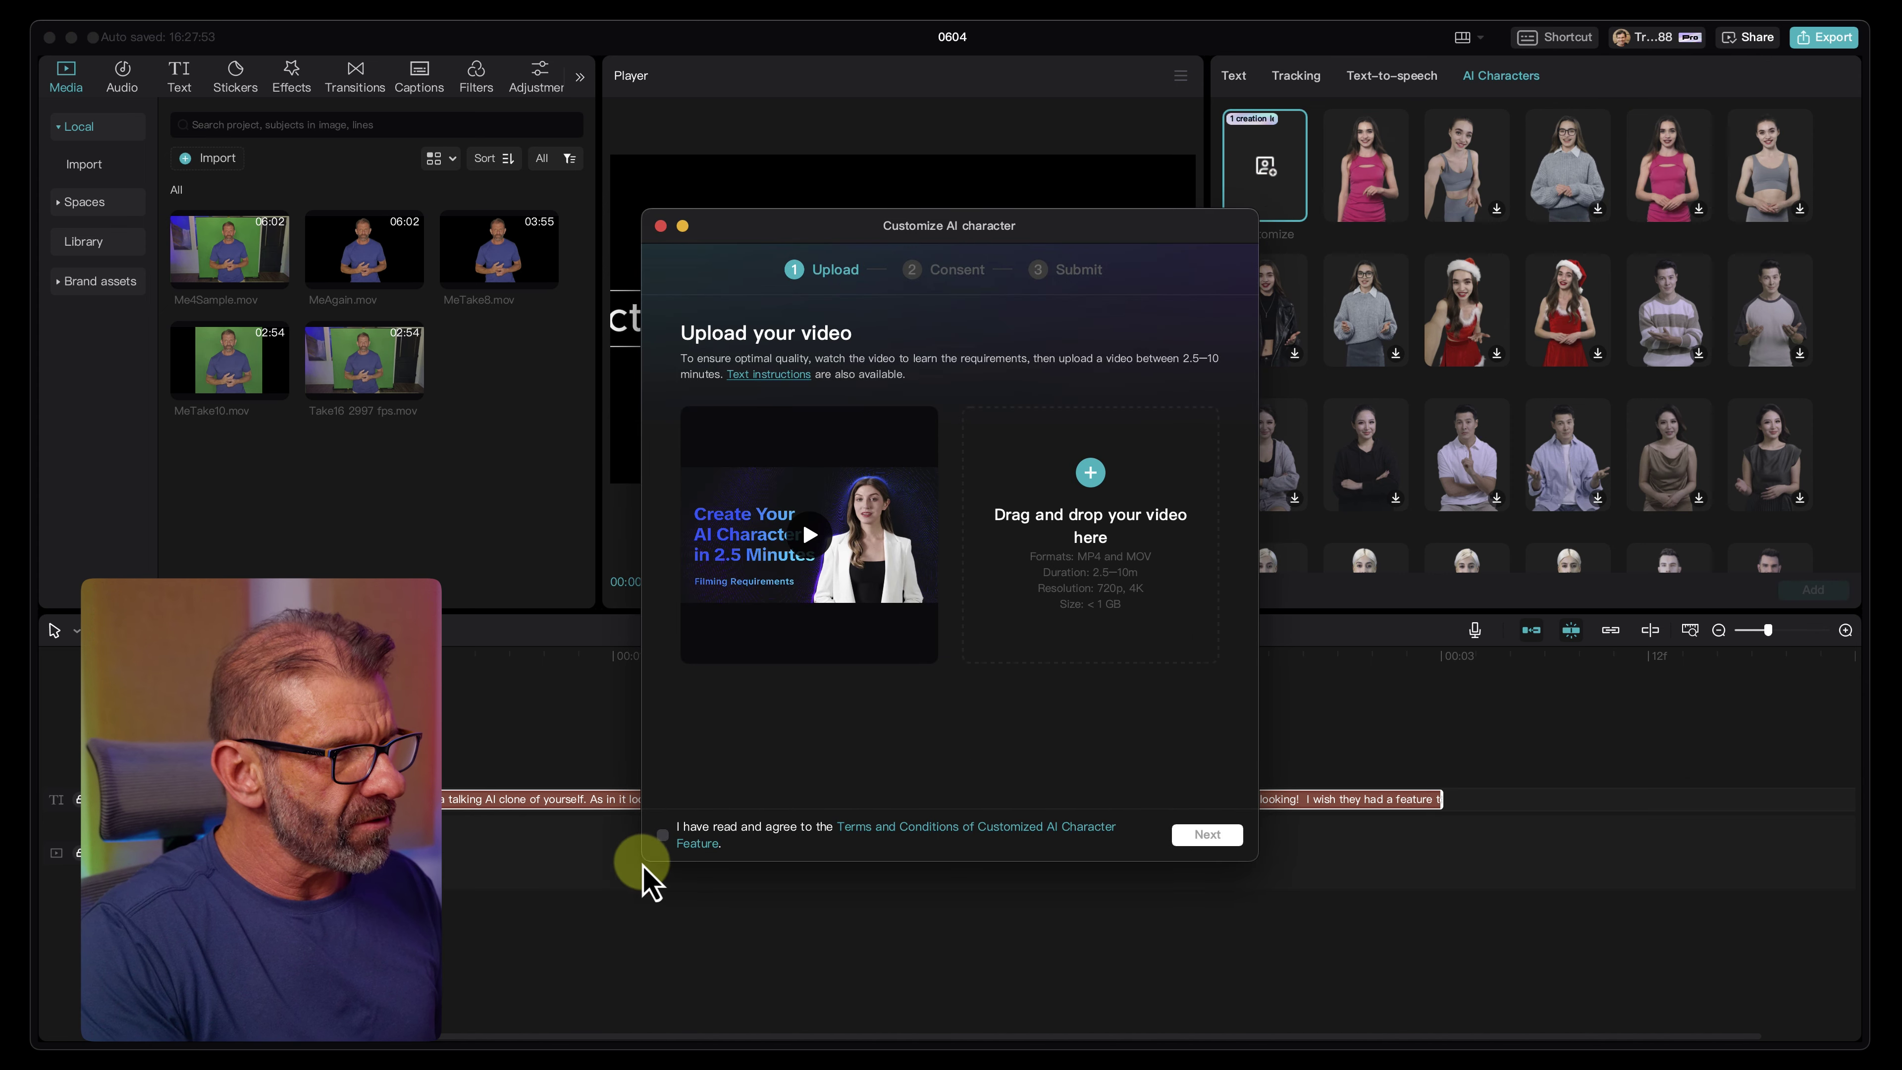
click(663, 835)
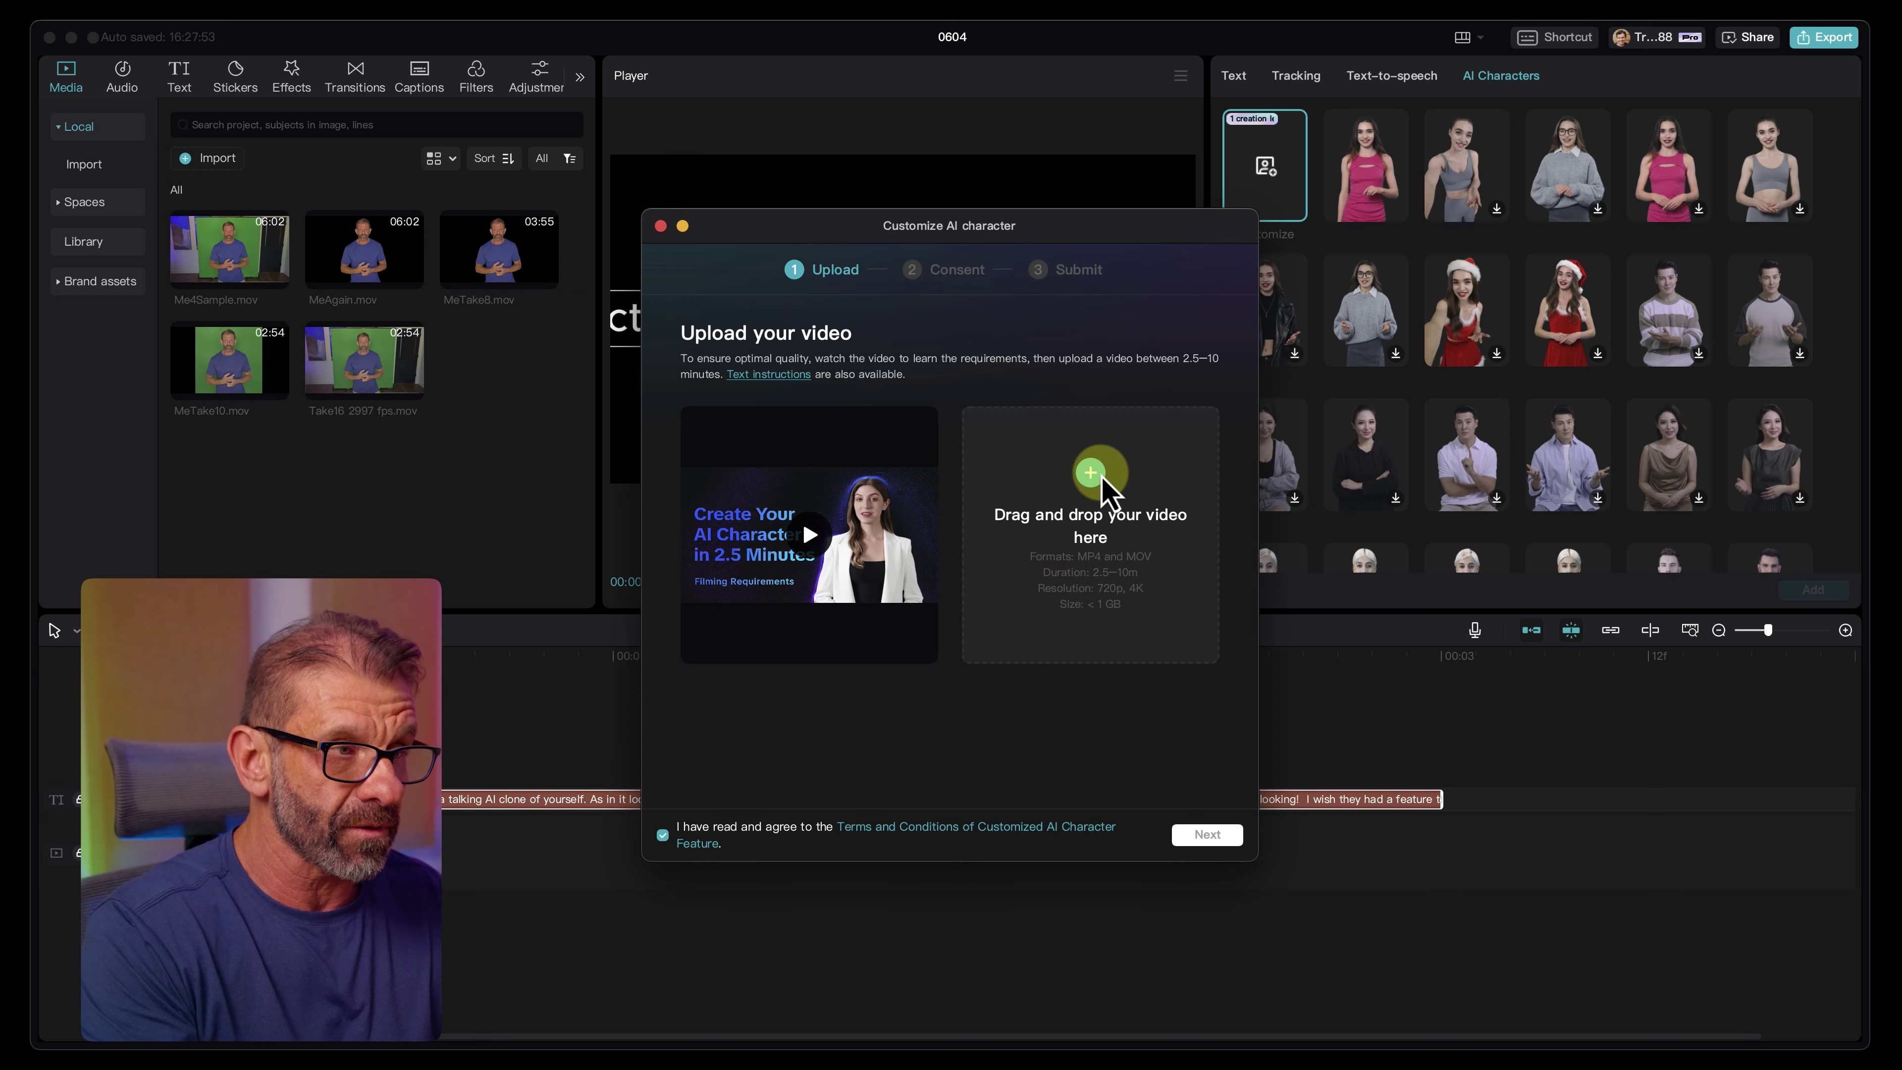
click(1099, 474)
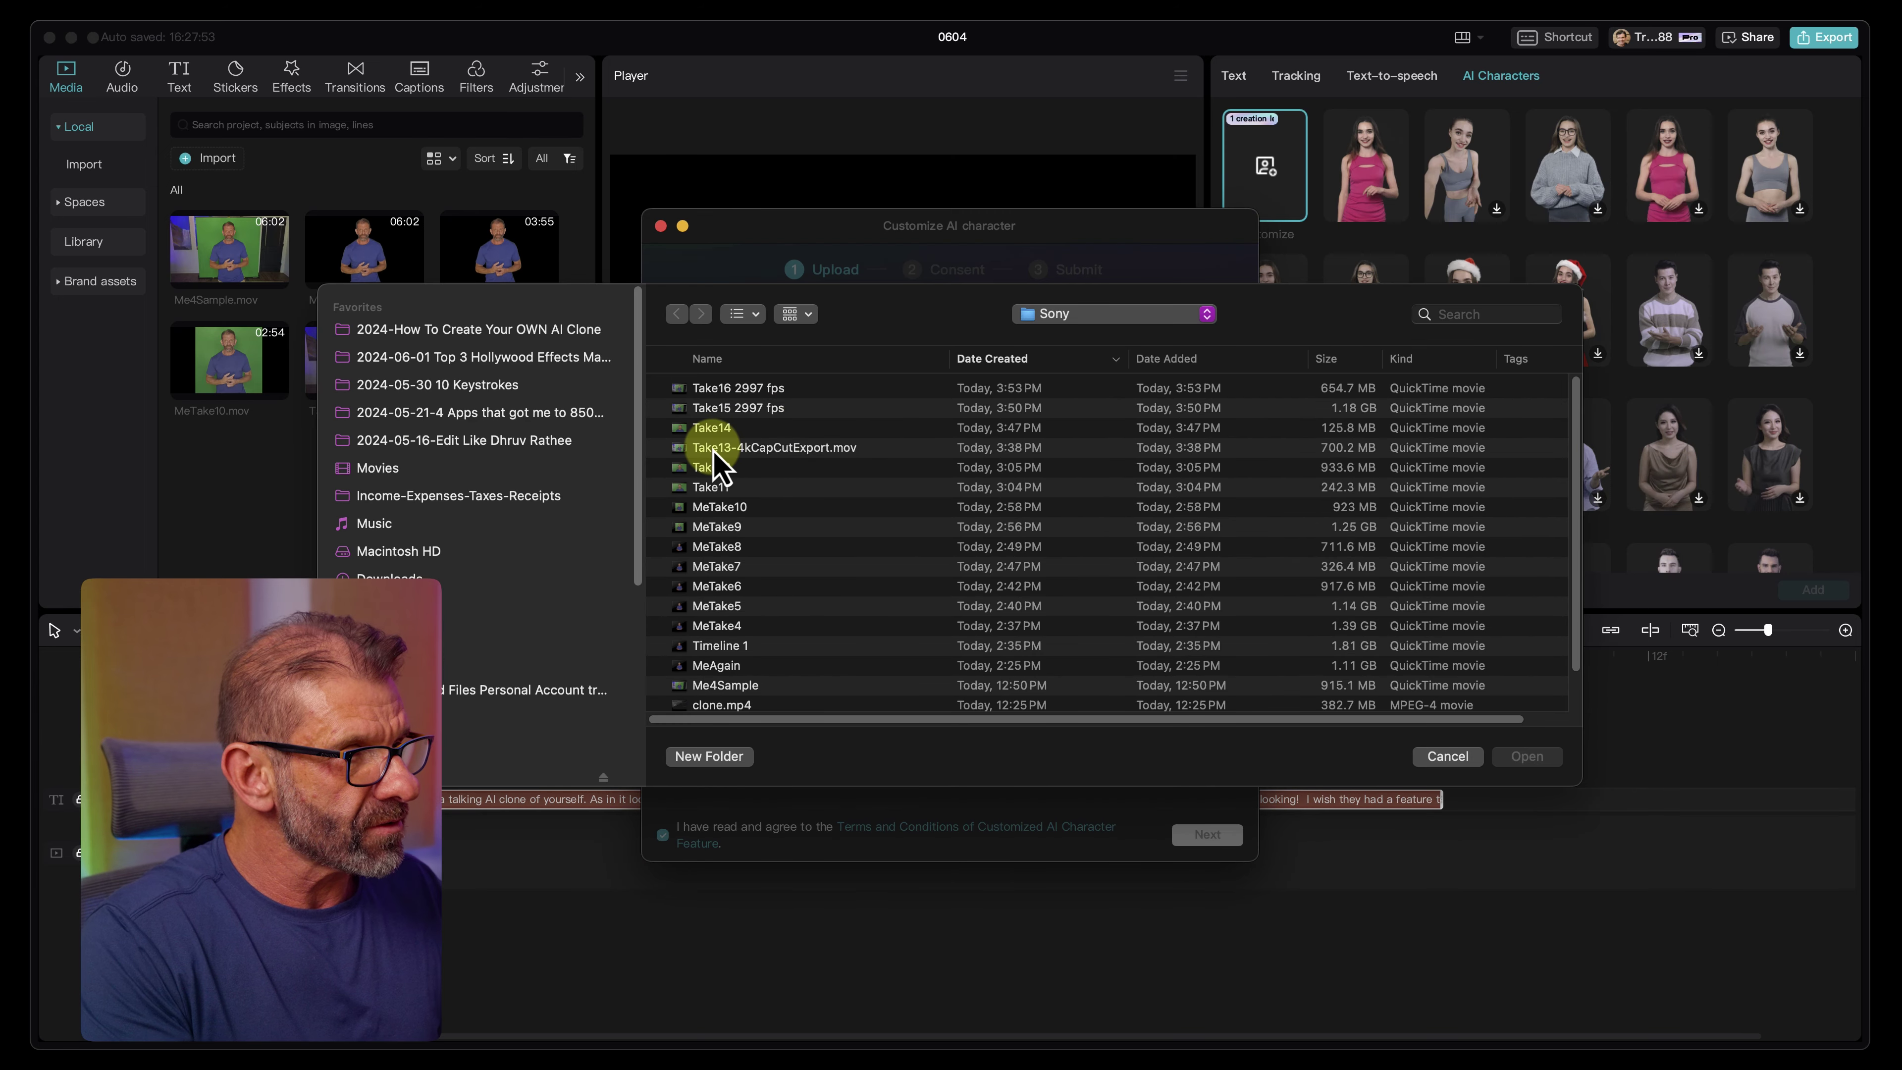
click(712, 427)
click(1528, 756)
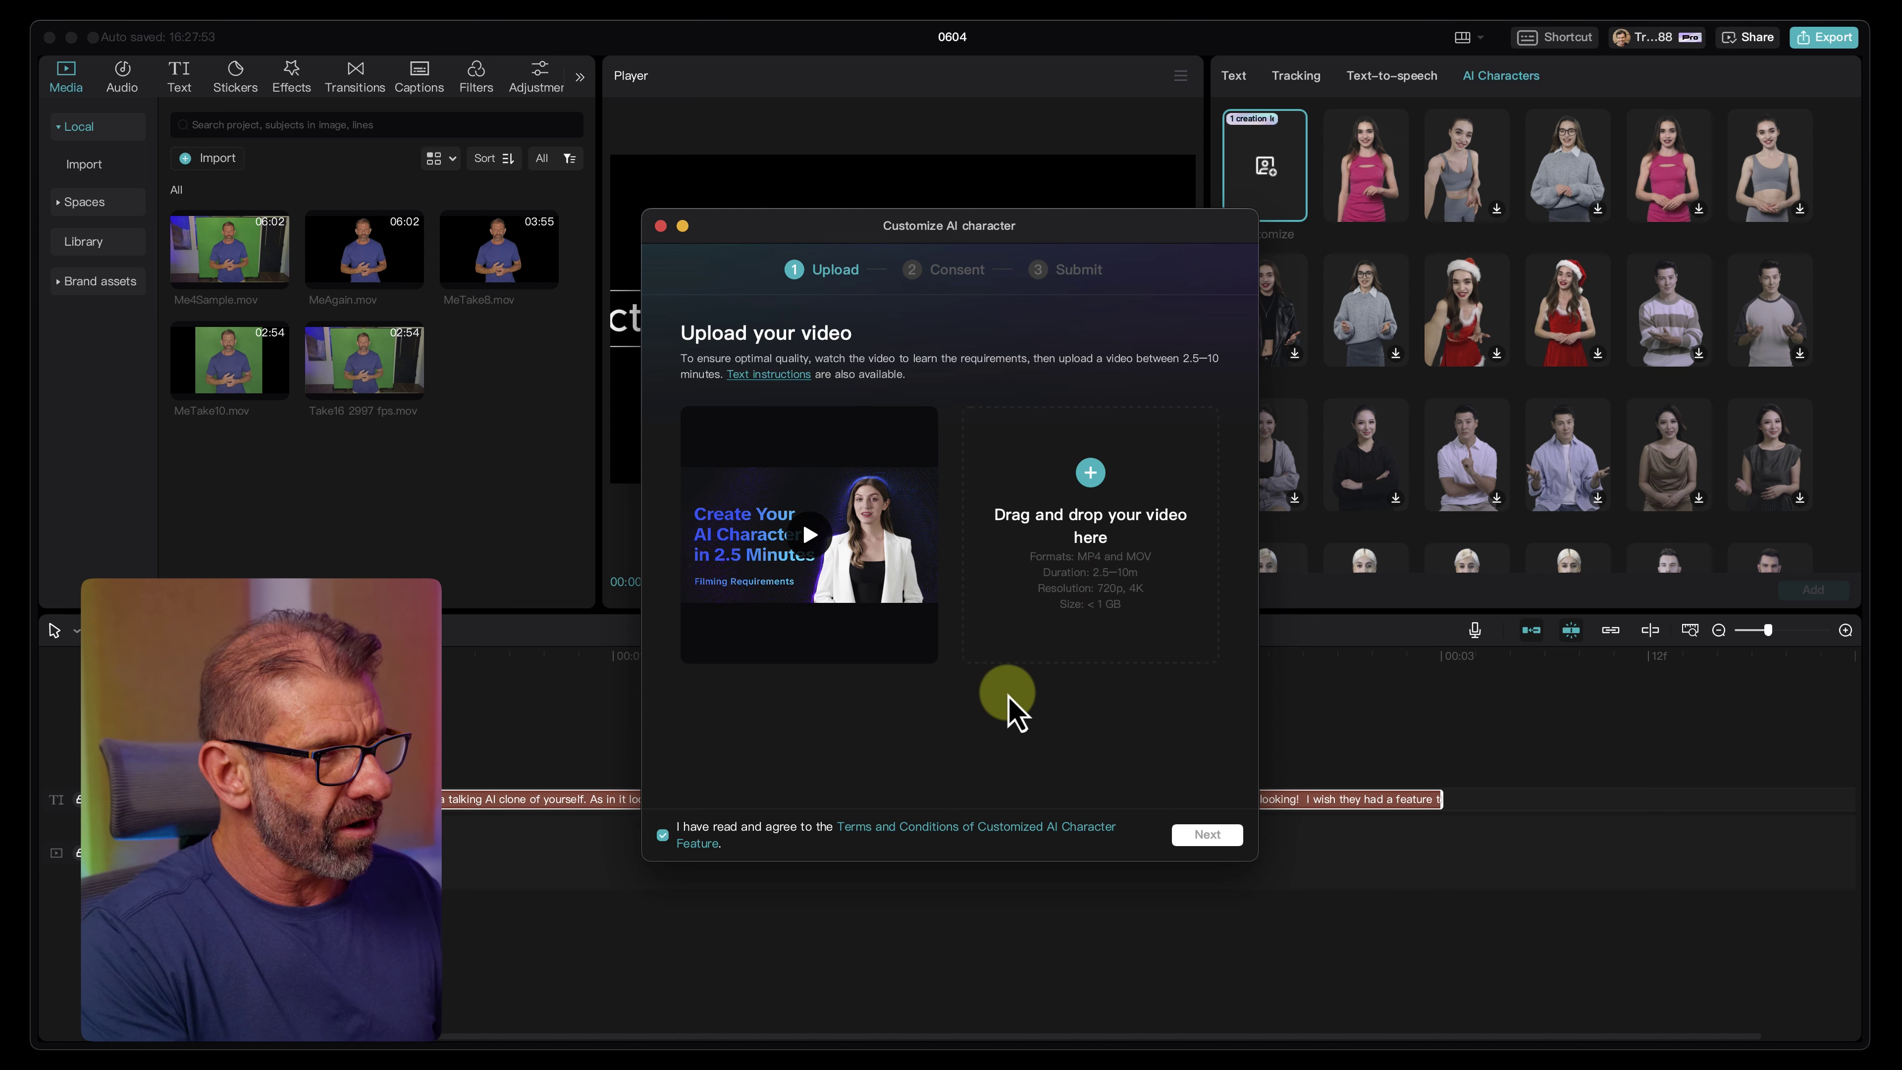
- Retry with MeTake10, then close the upload window and preview Take16 from Media
click(1088, 476)
click(1260, 501)
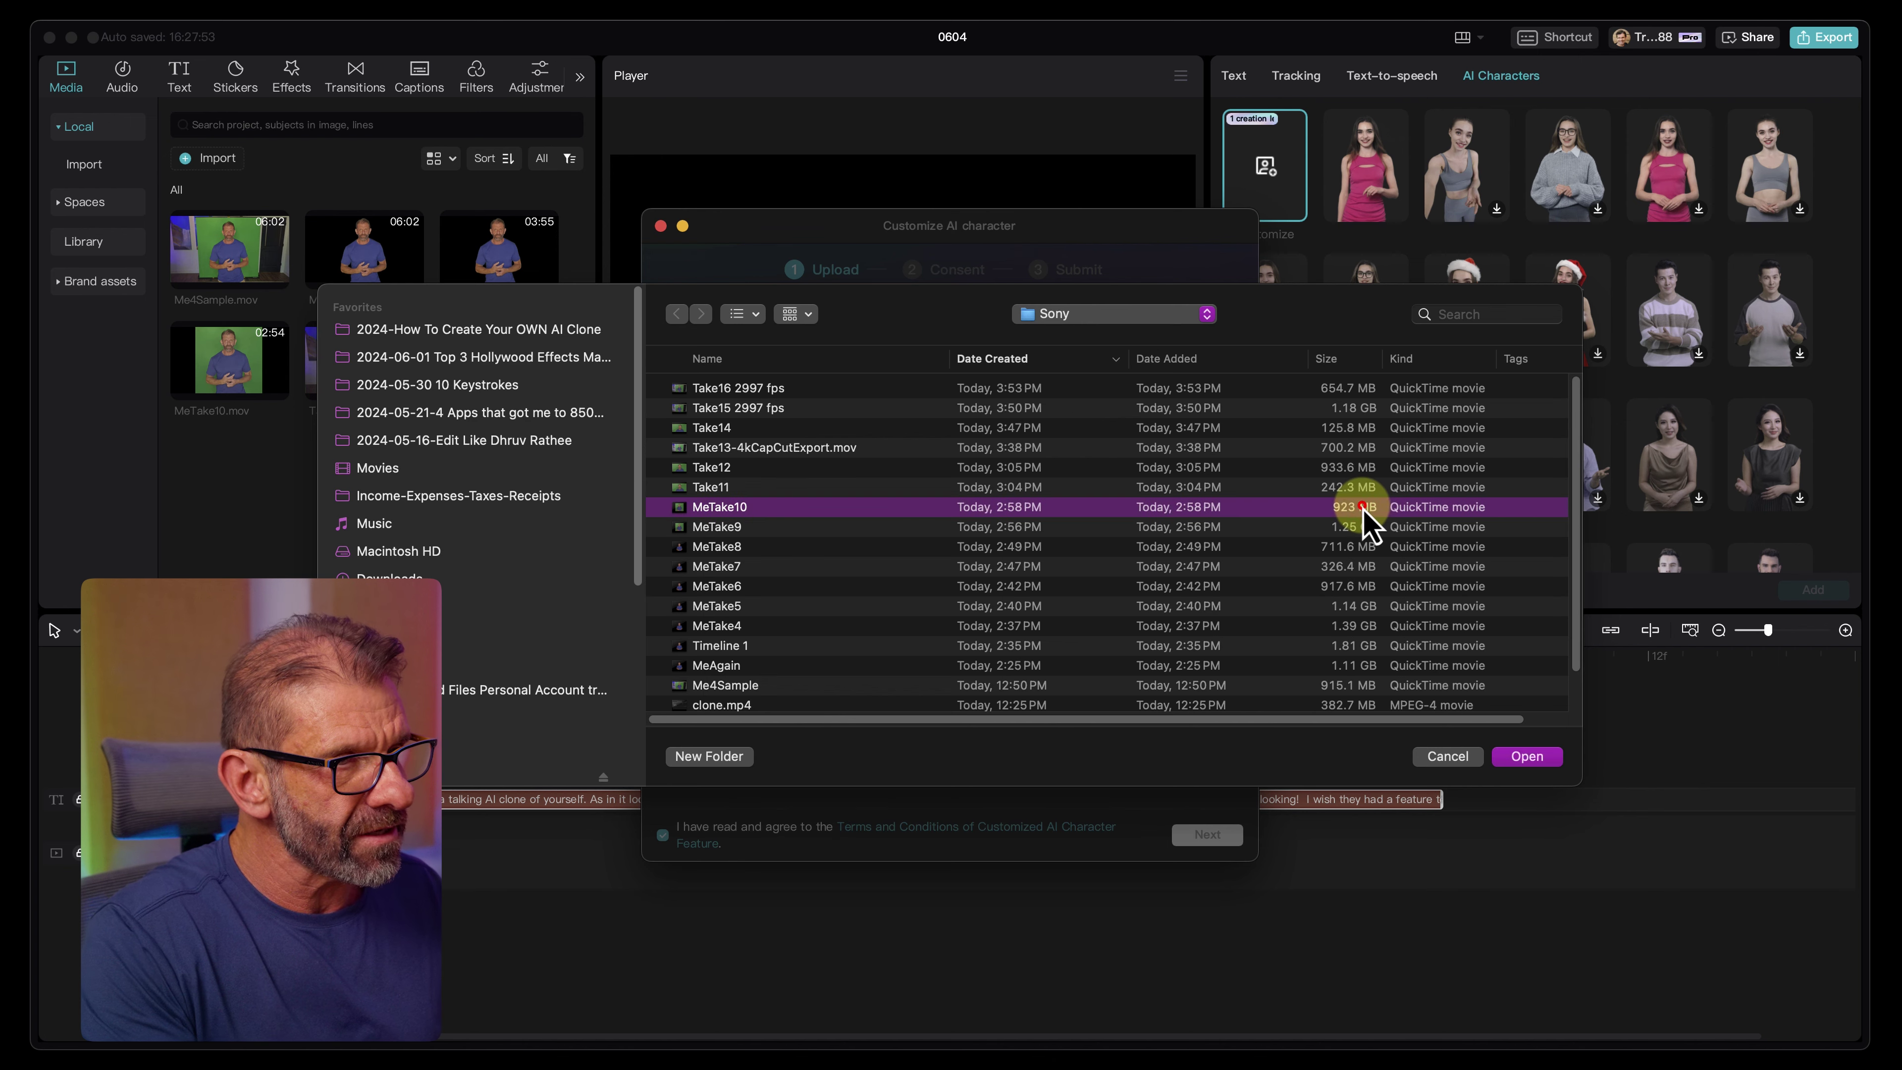
click(1527, 756)
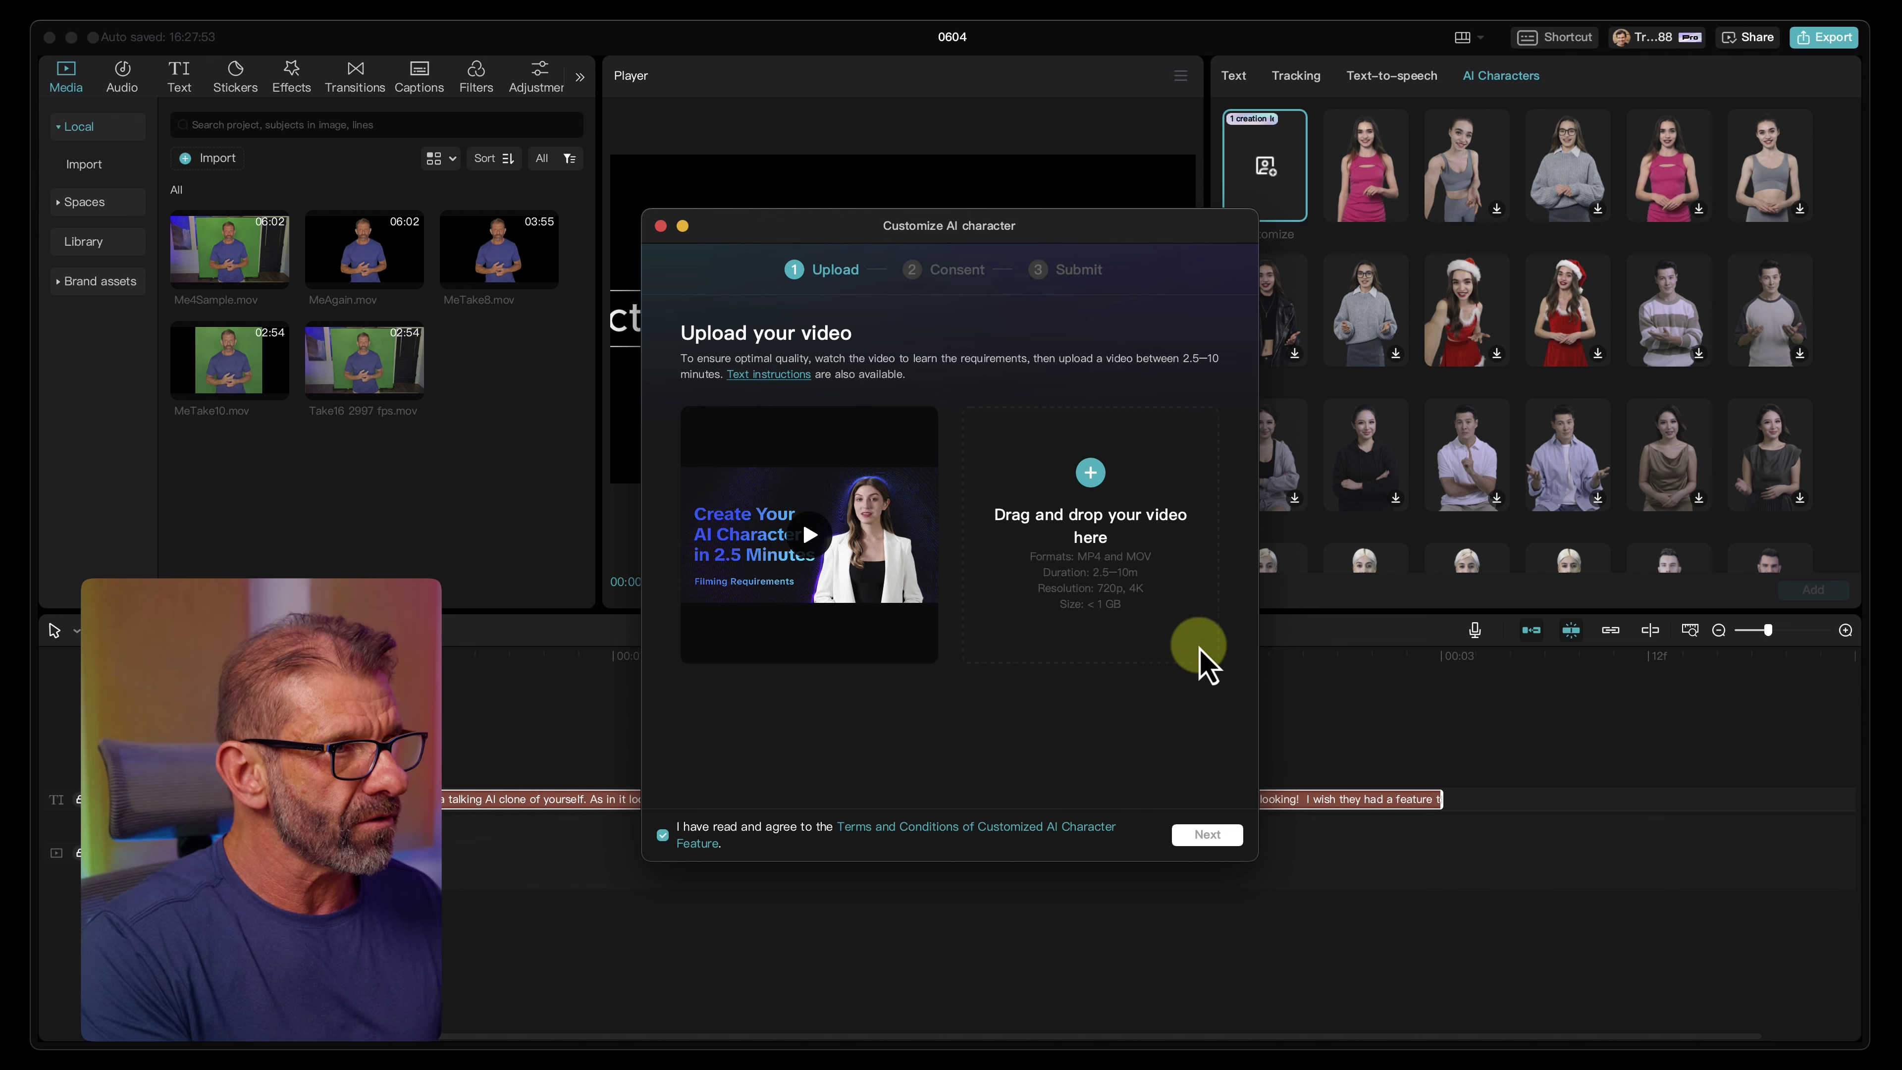
click(661, 226)
click(361, 367)
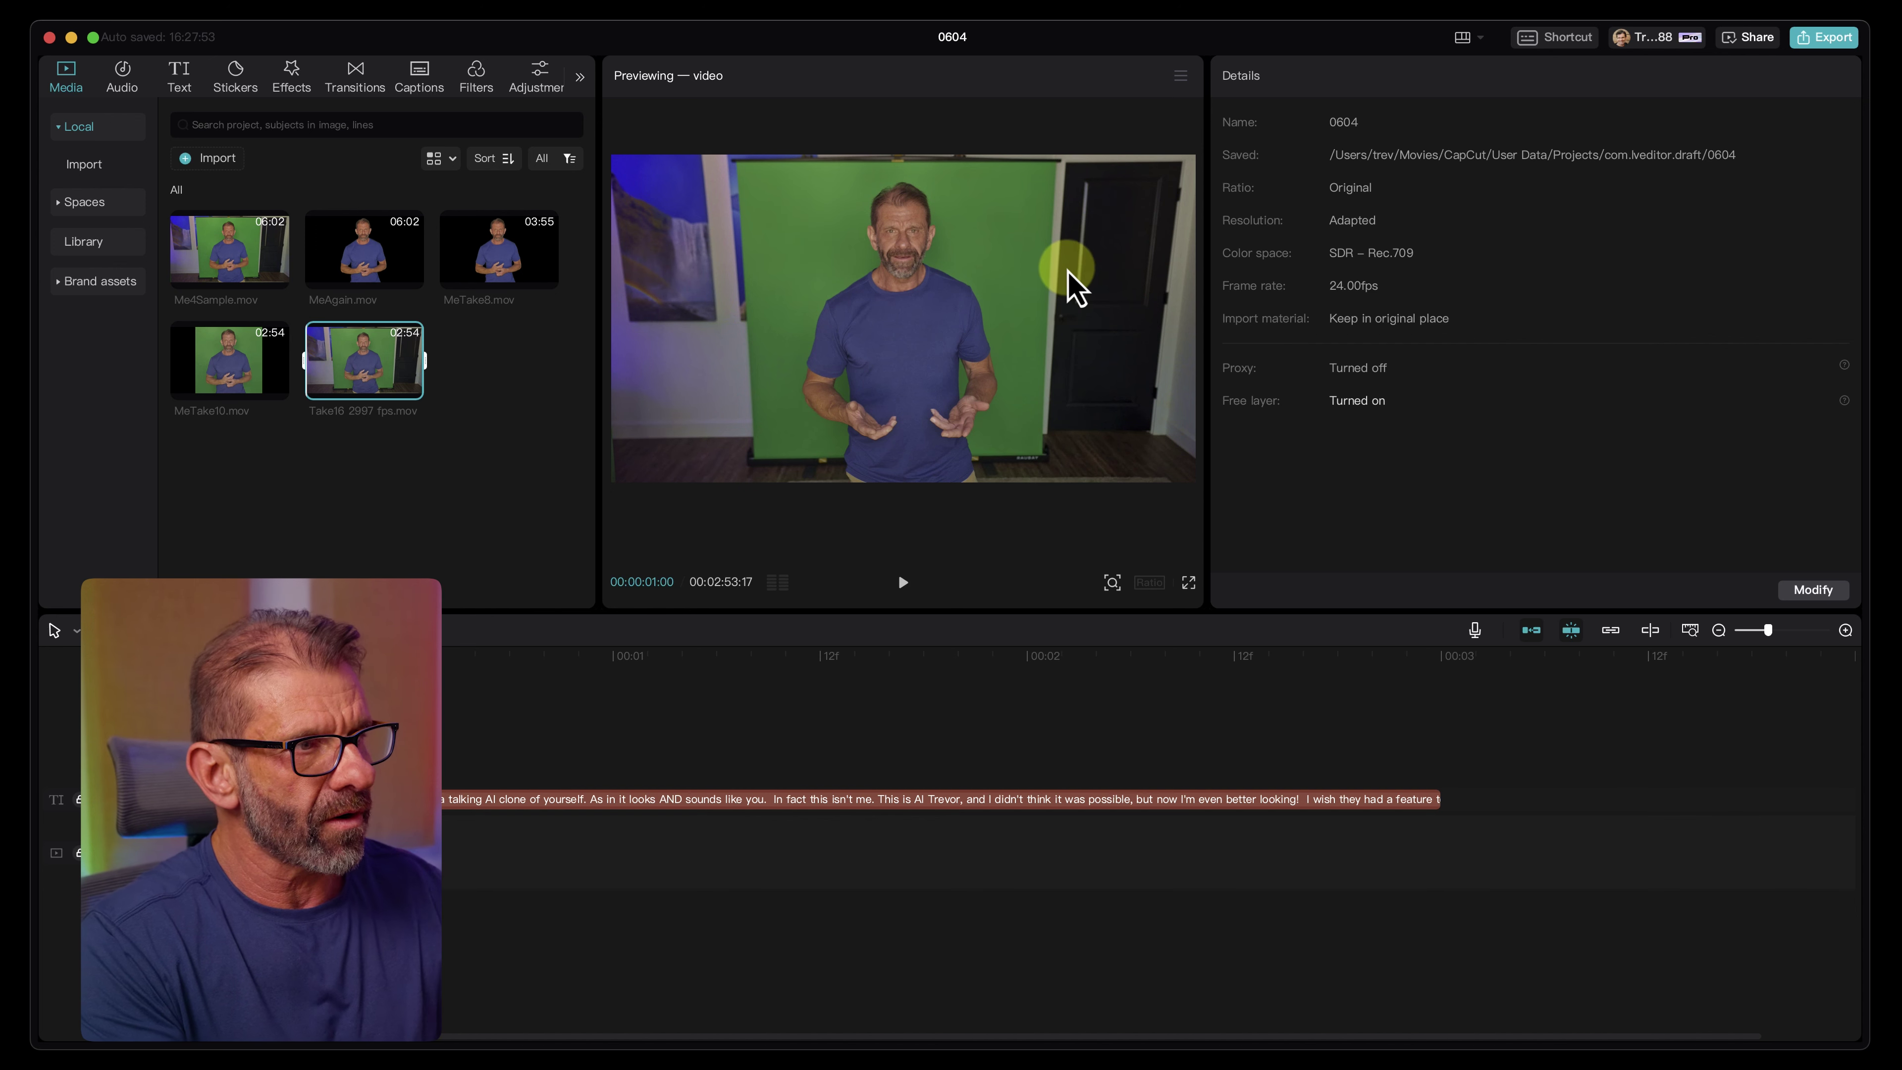
- Select the narration text clip and reopen the Customize AI character dialog
drag(1027, 272, 760, 799)
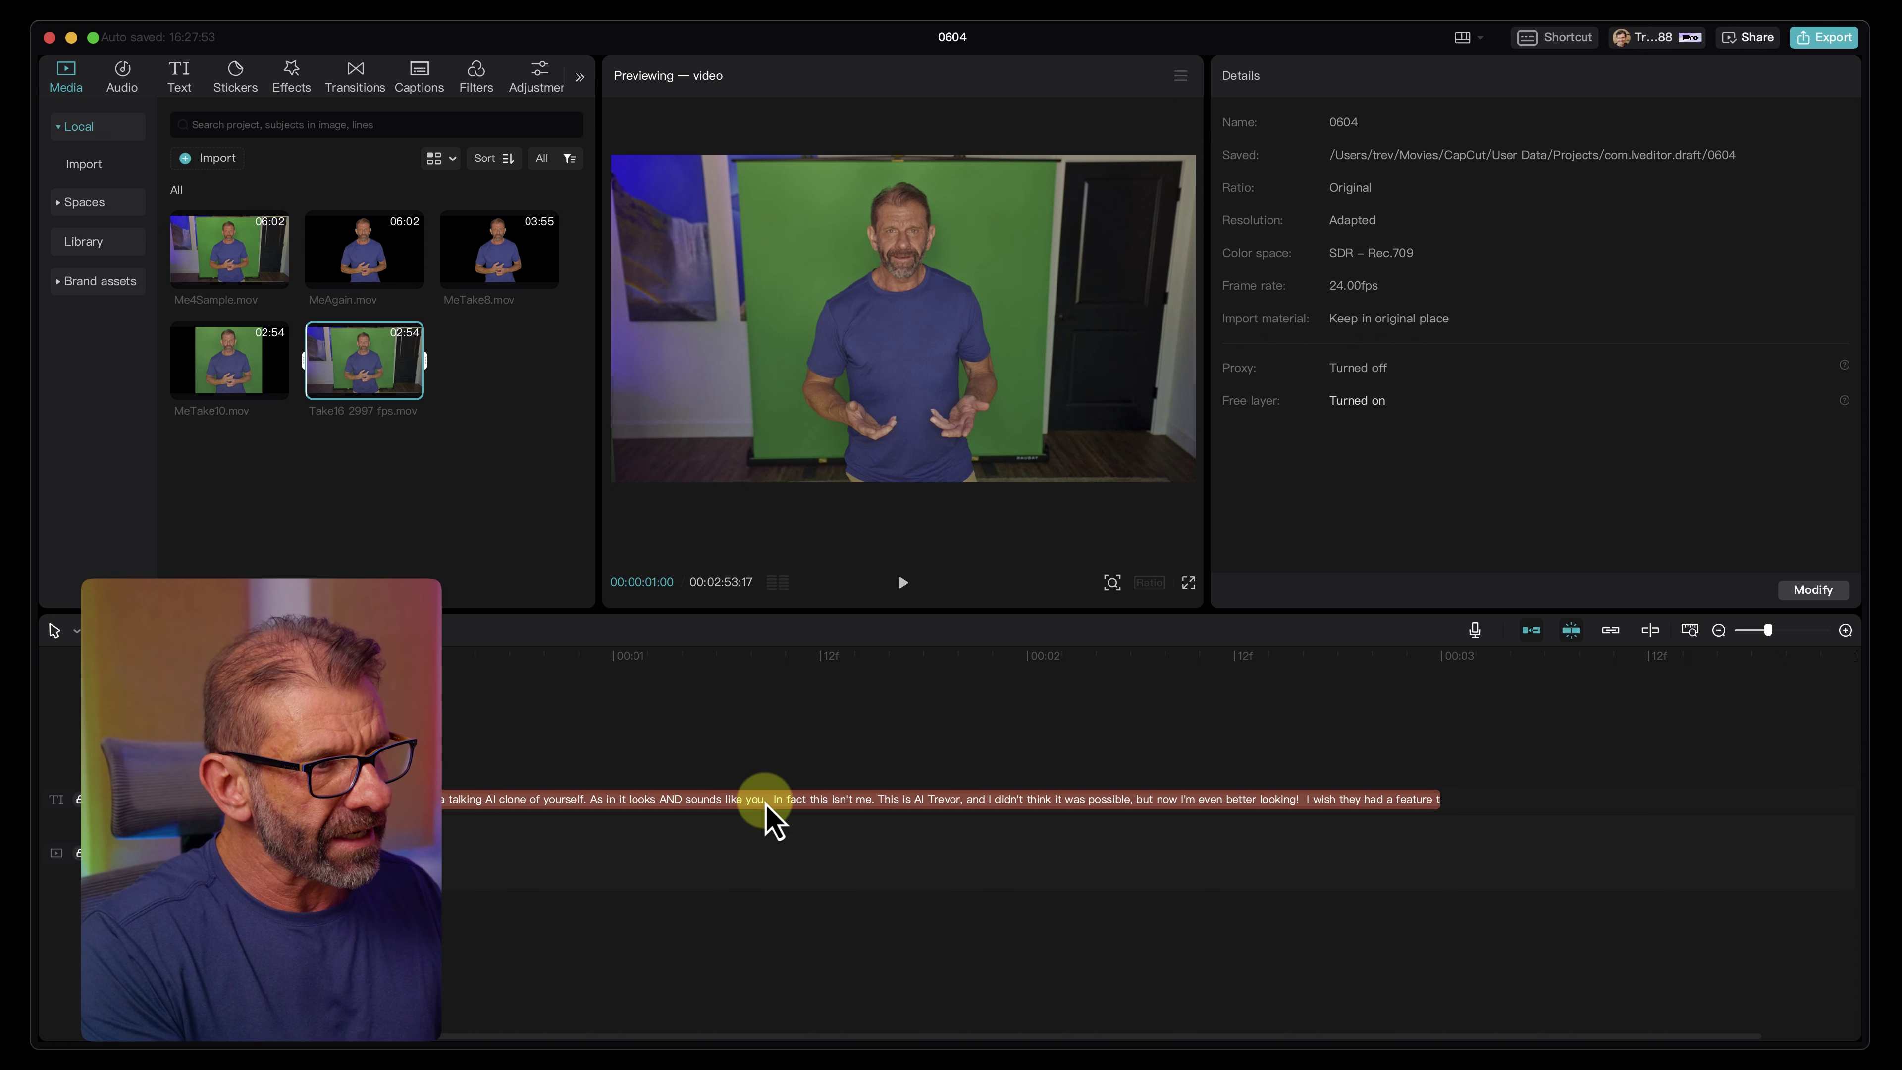
click(767, 798)
click(1485, 75)
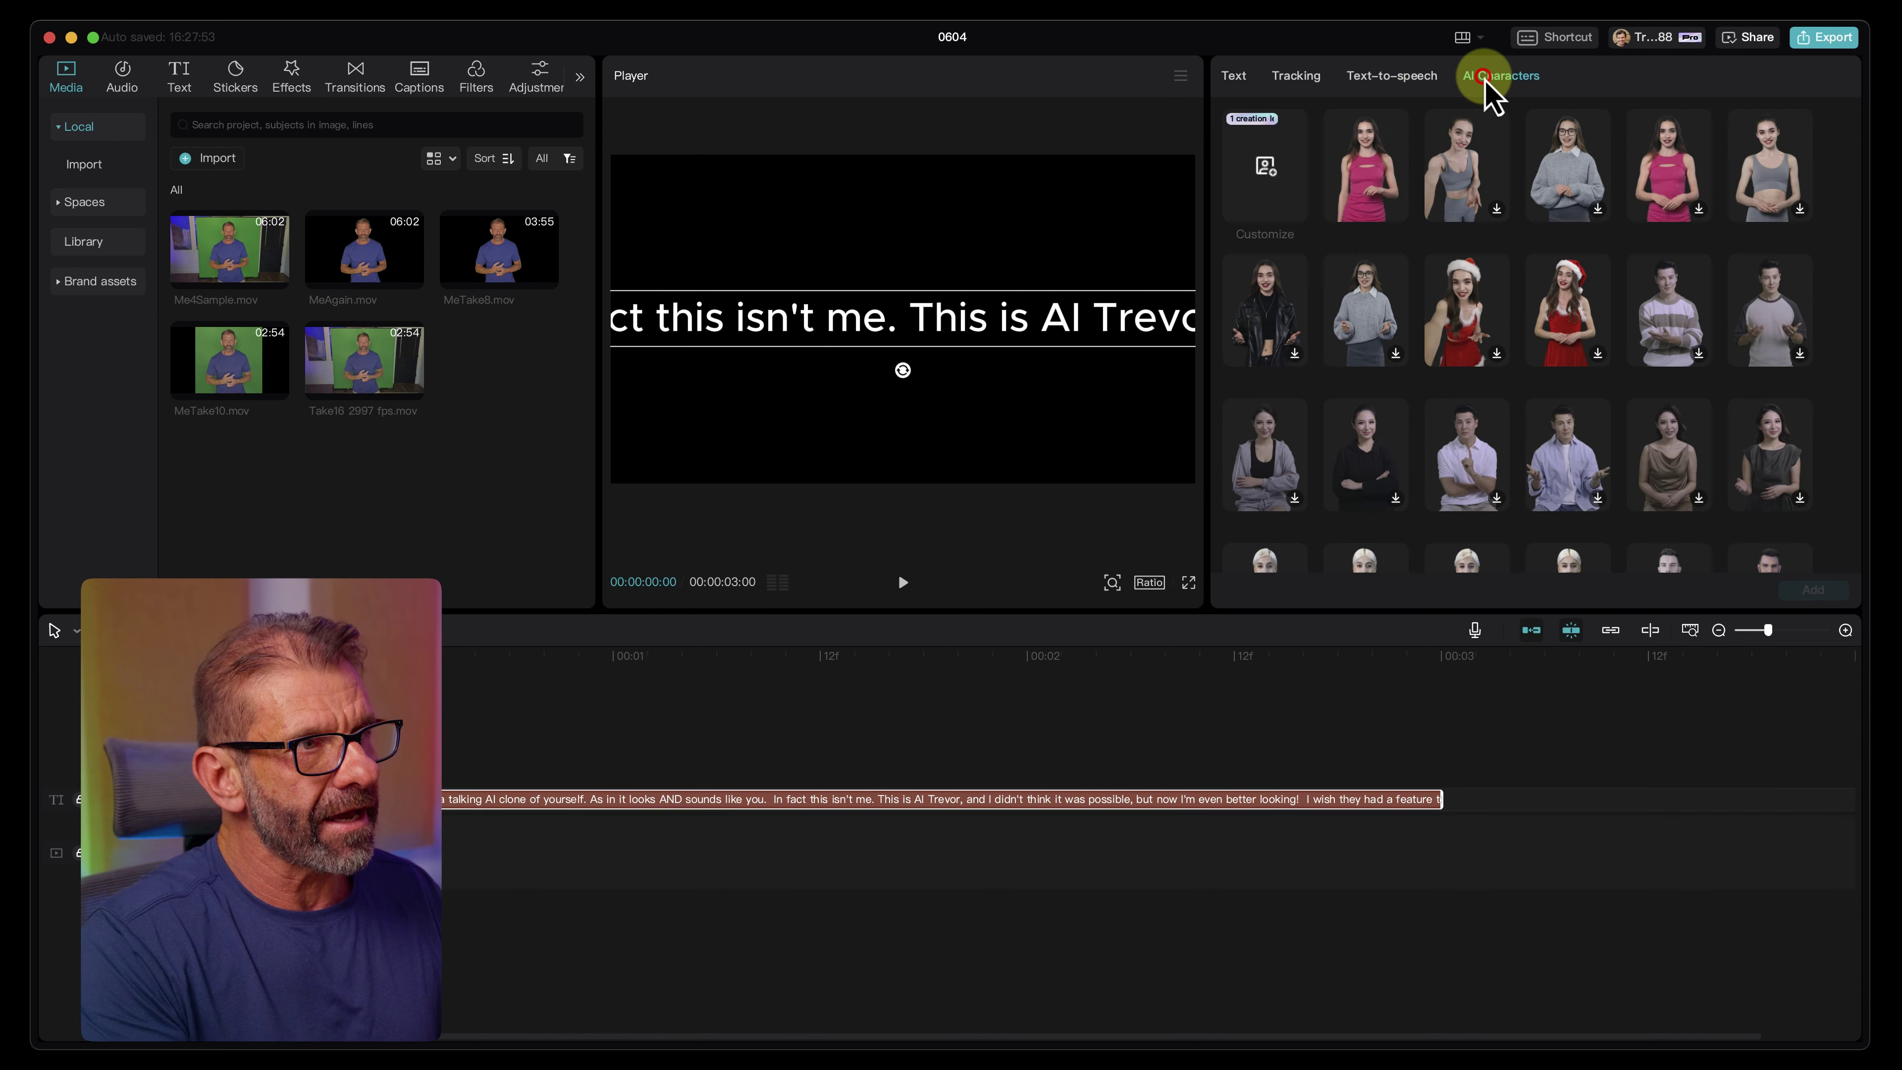
click(1274, 187)
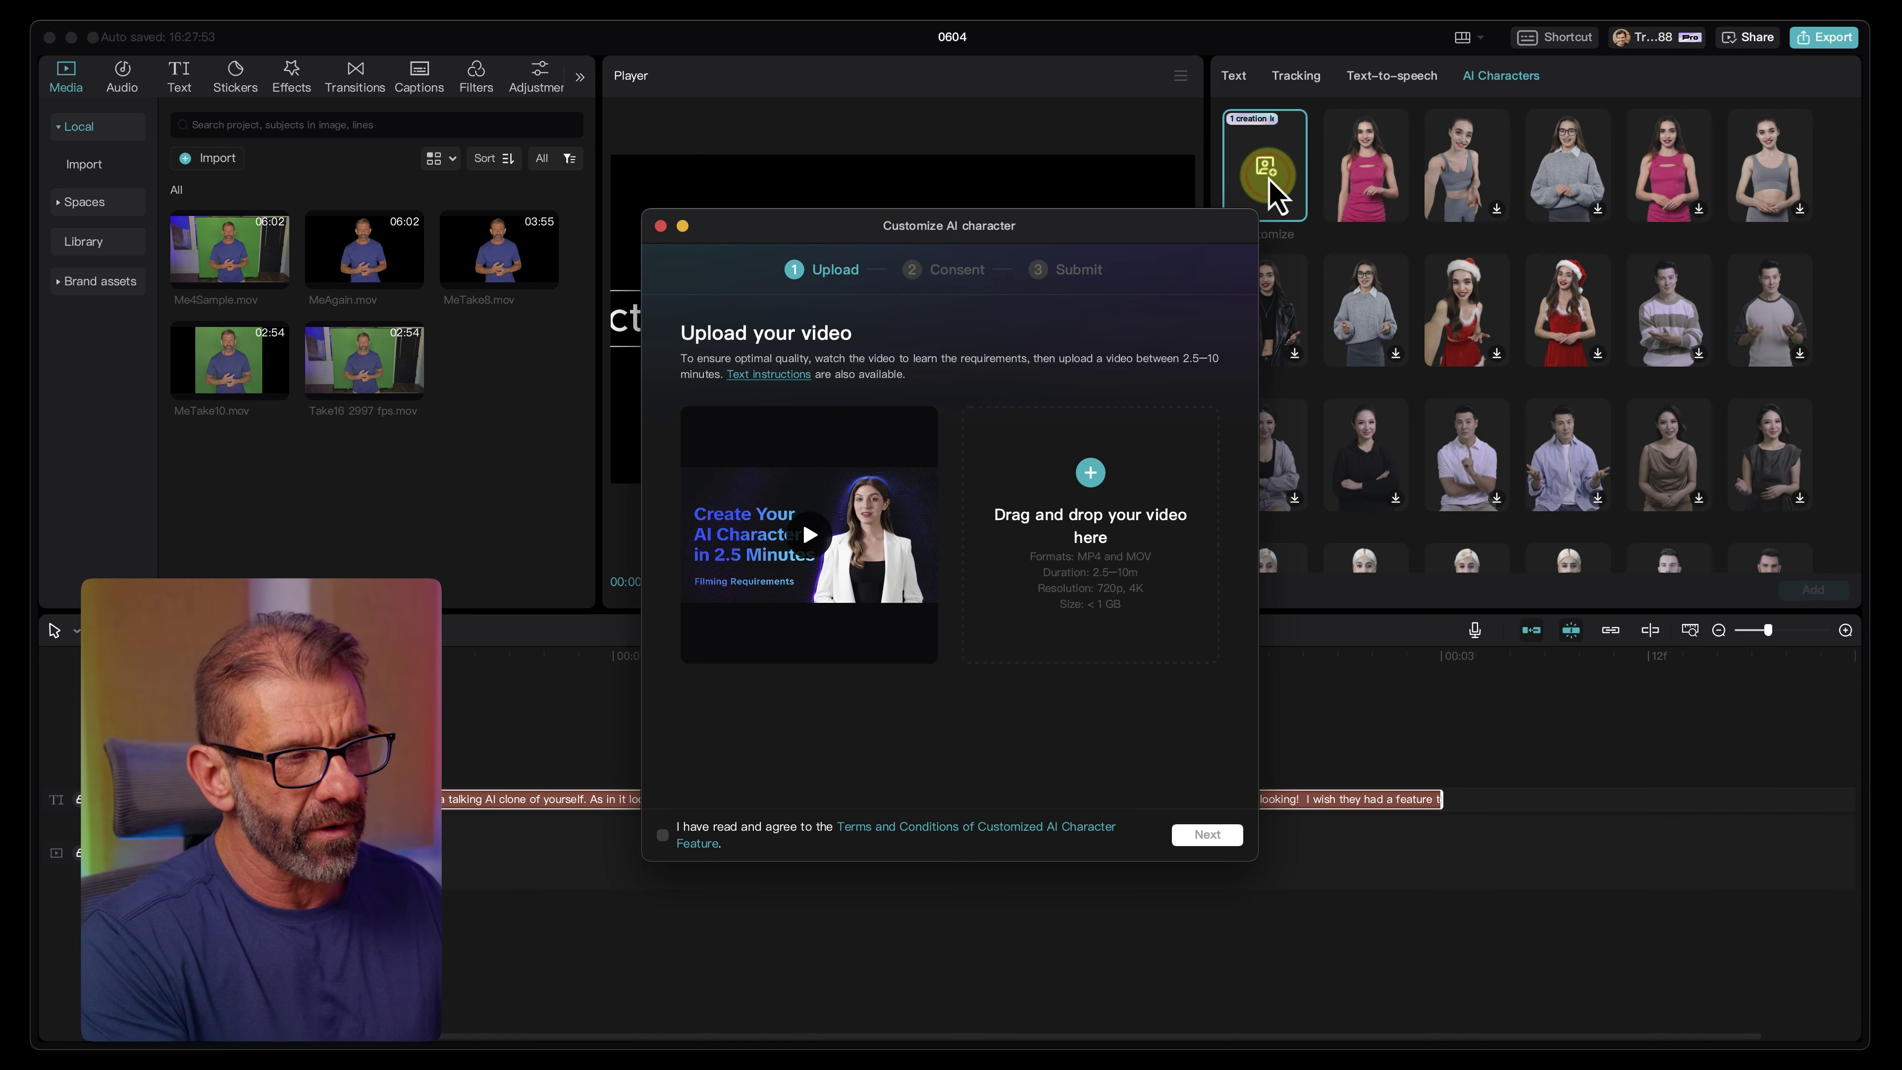
- Upload Take16 2997 fps as the source video, check its playback, and continue to Consent
click(1113, 456)
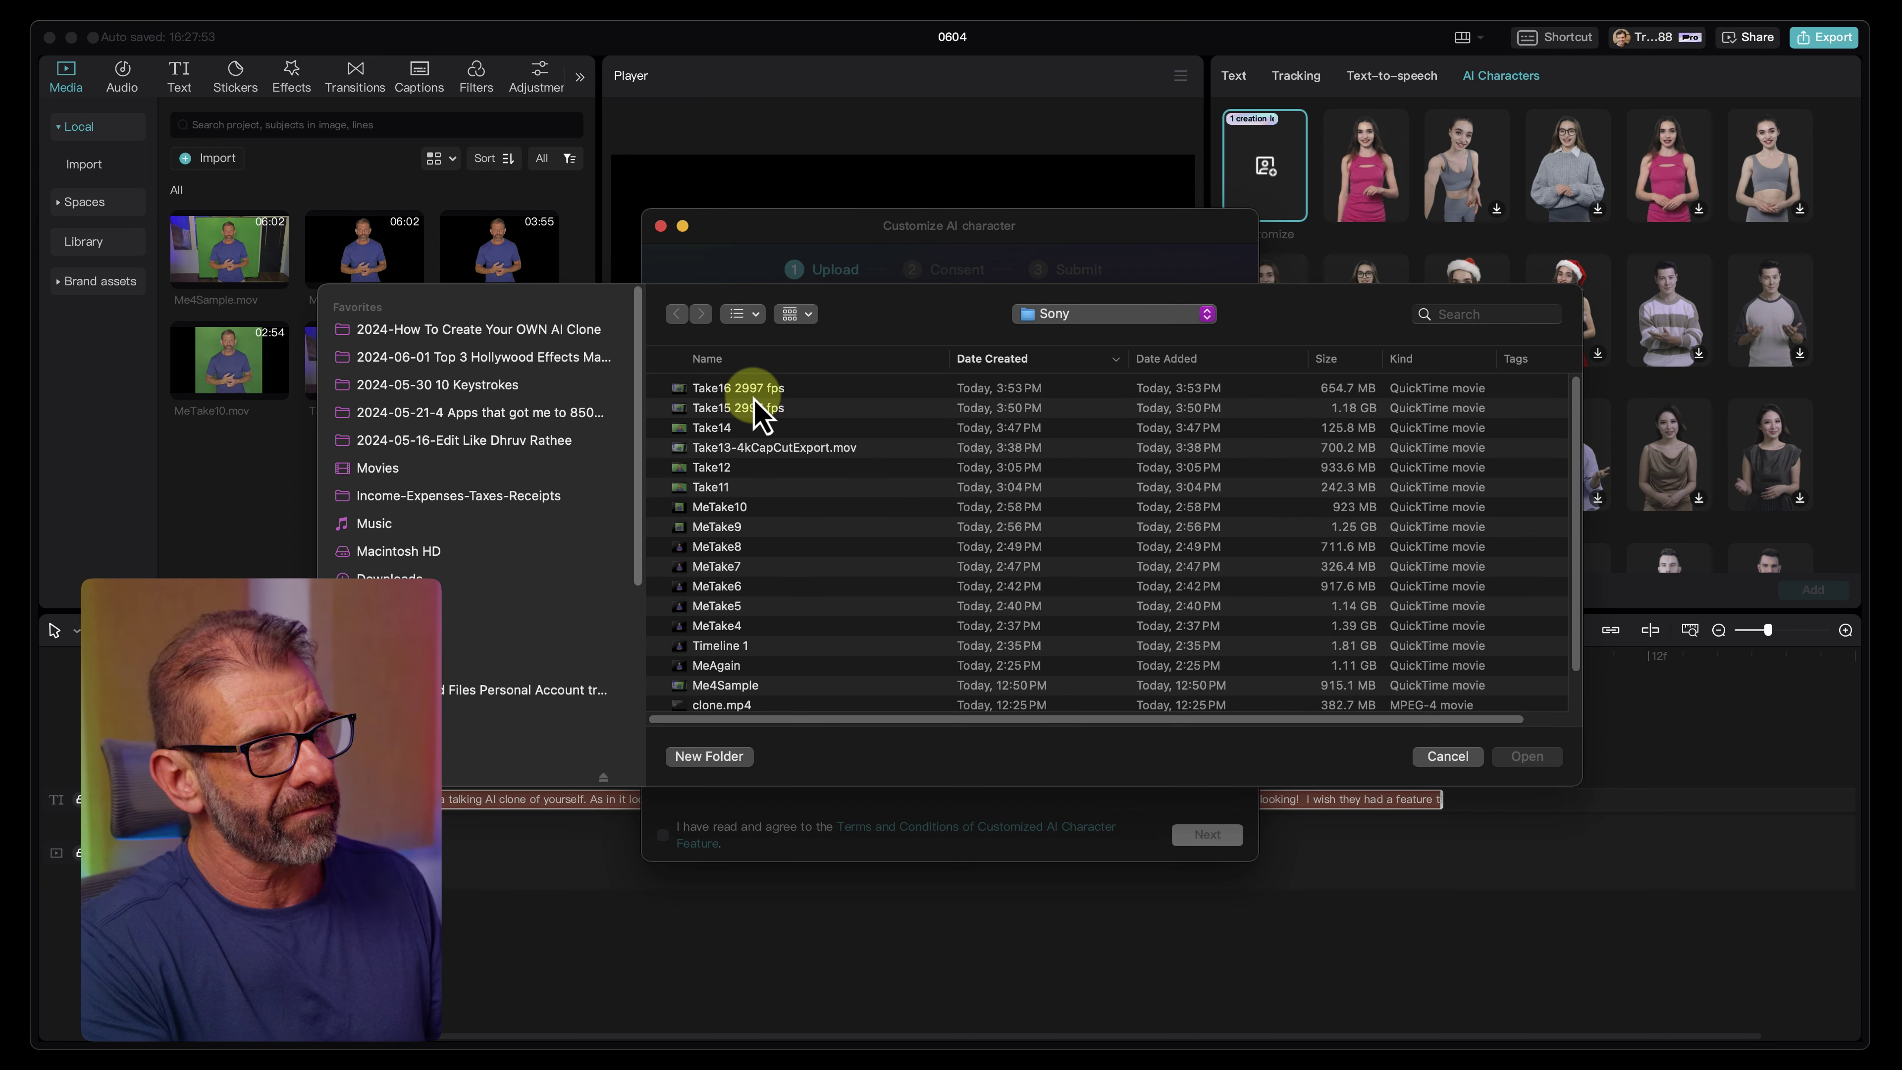
click(753, 389)
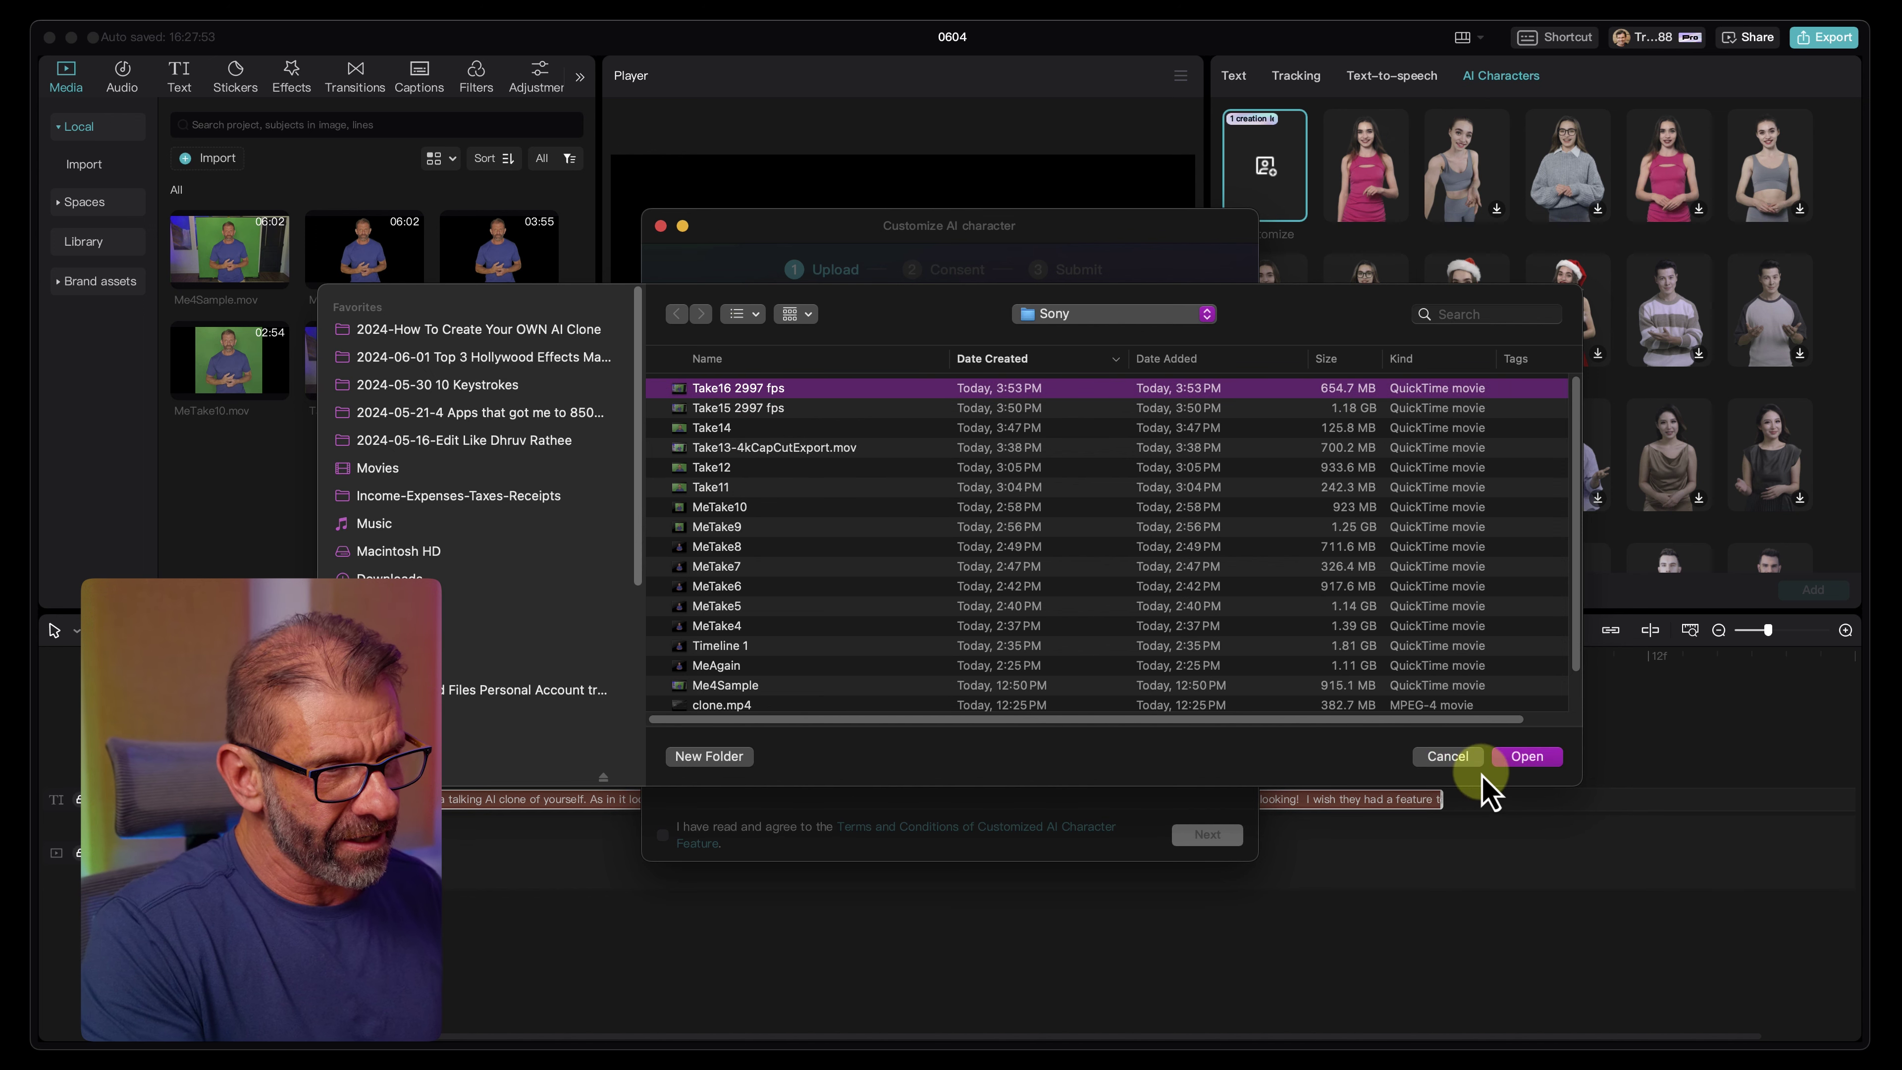
click(1509, 760)
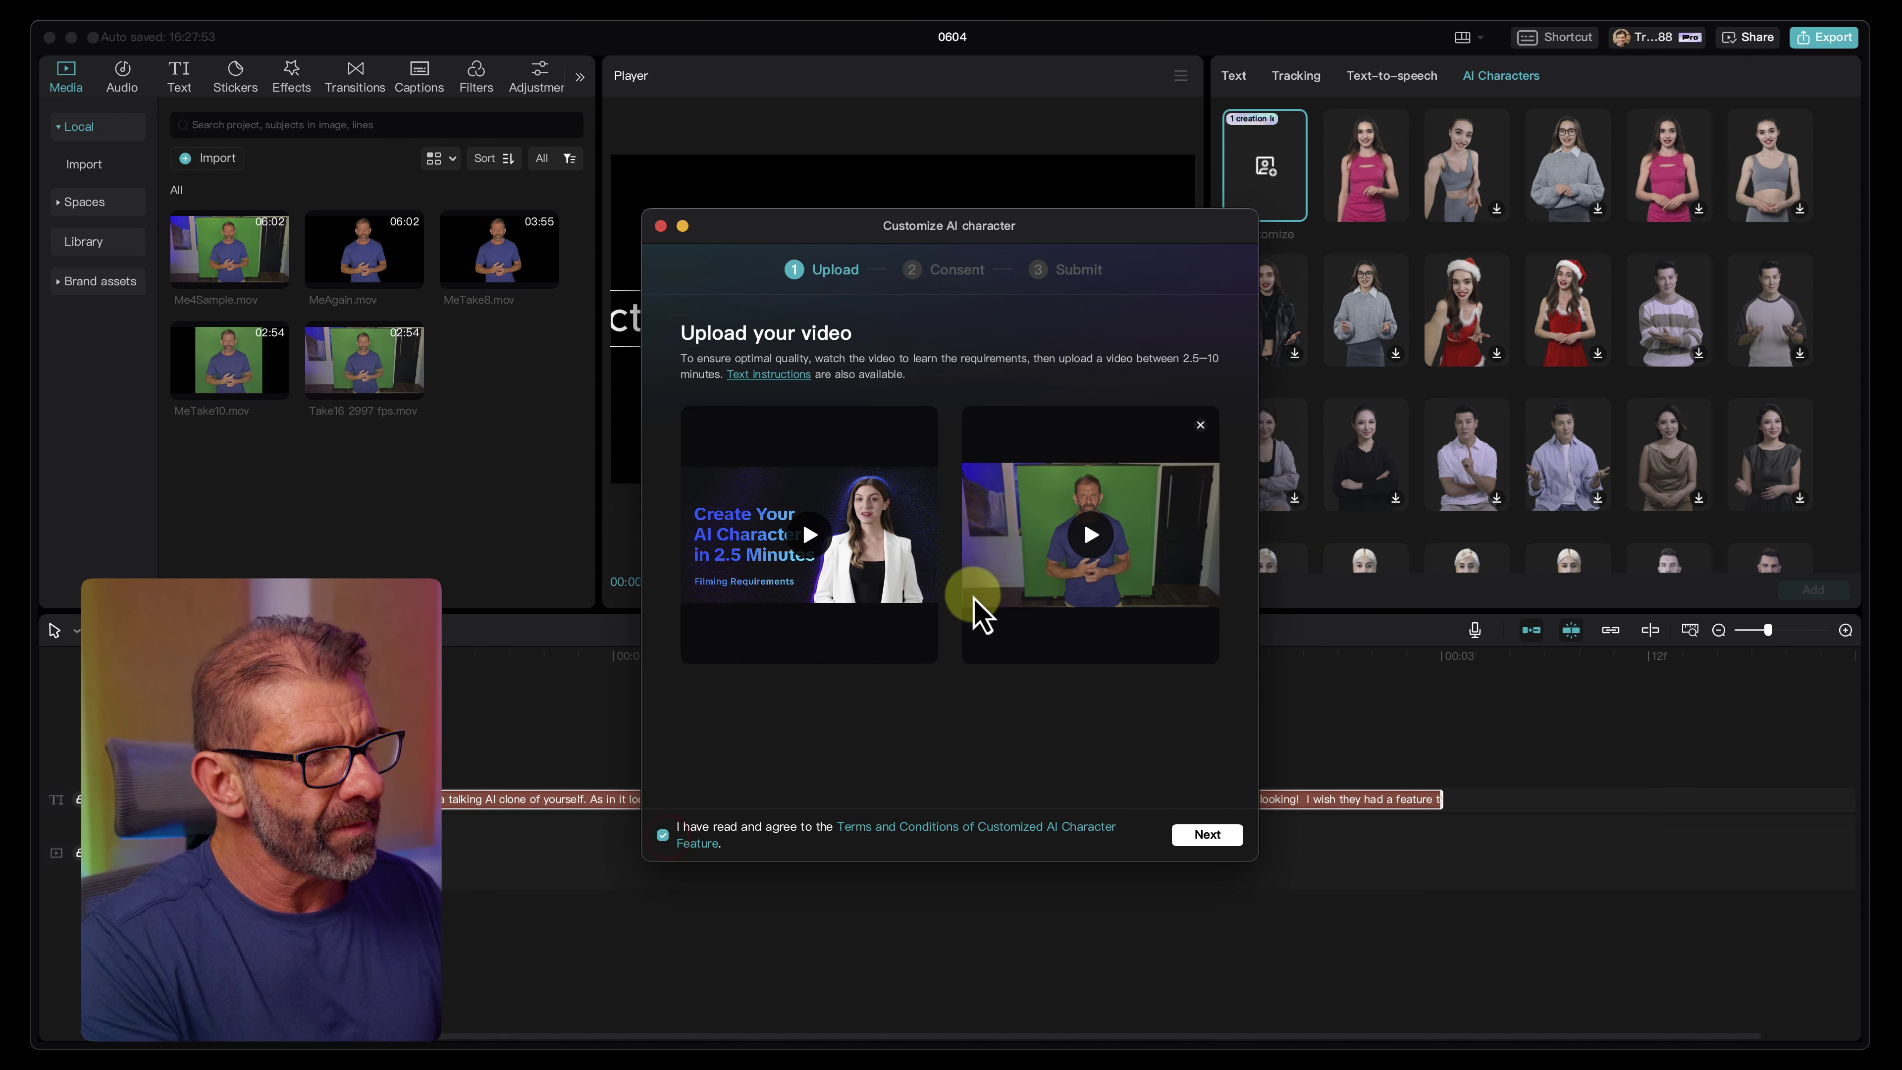
click(1089, 539)
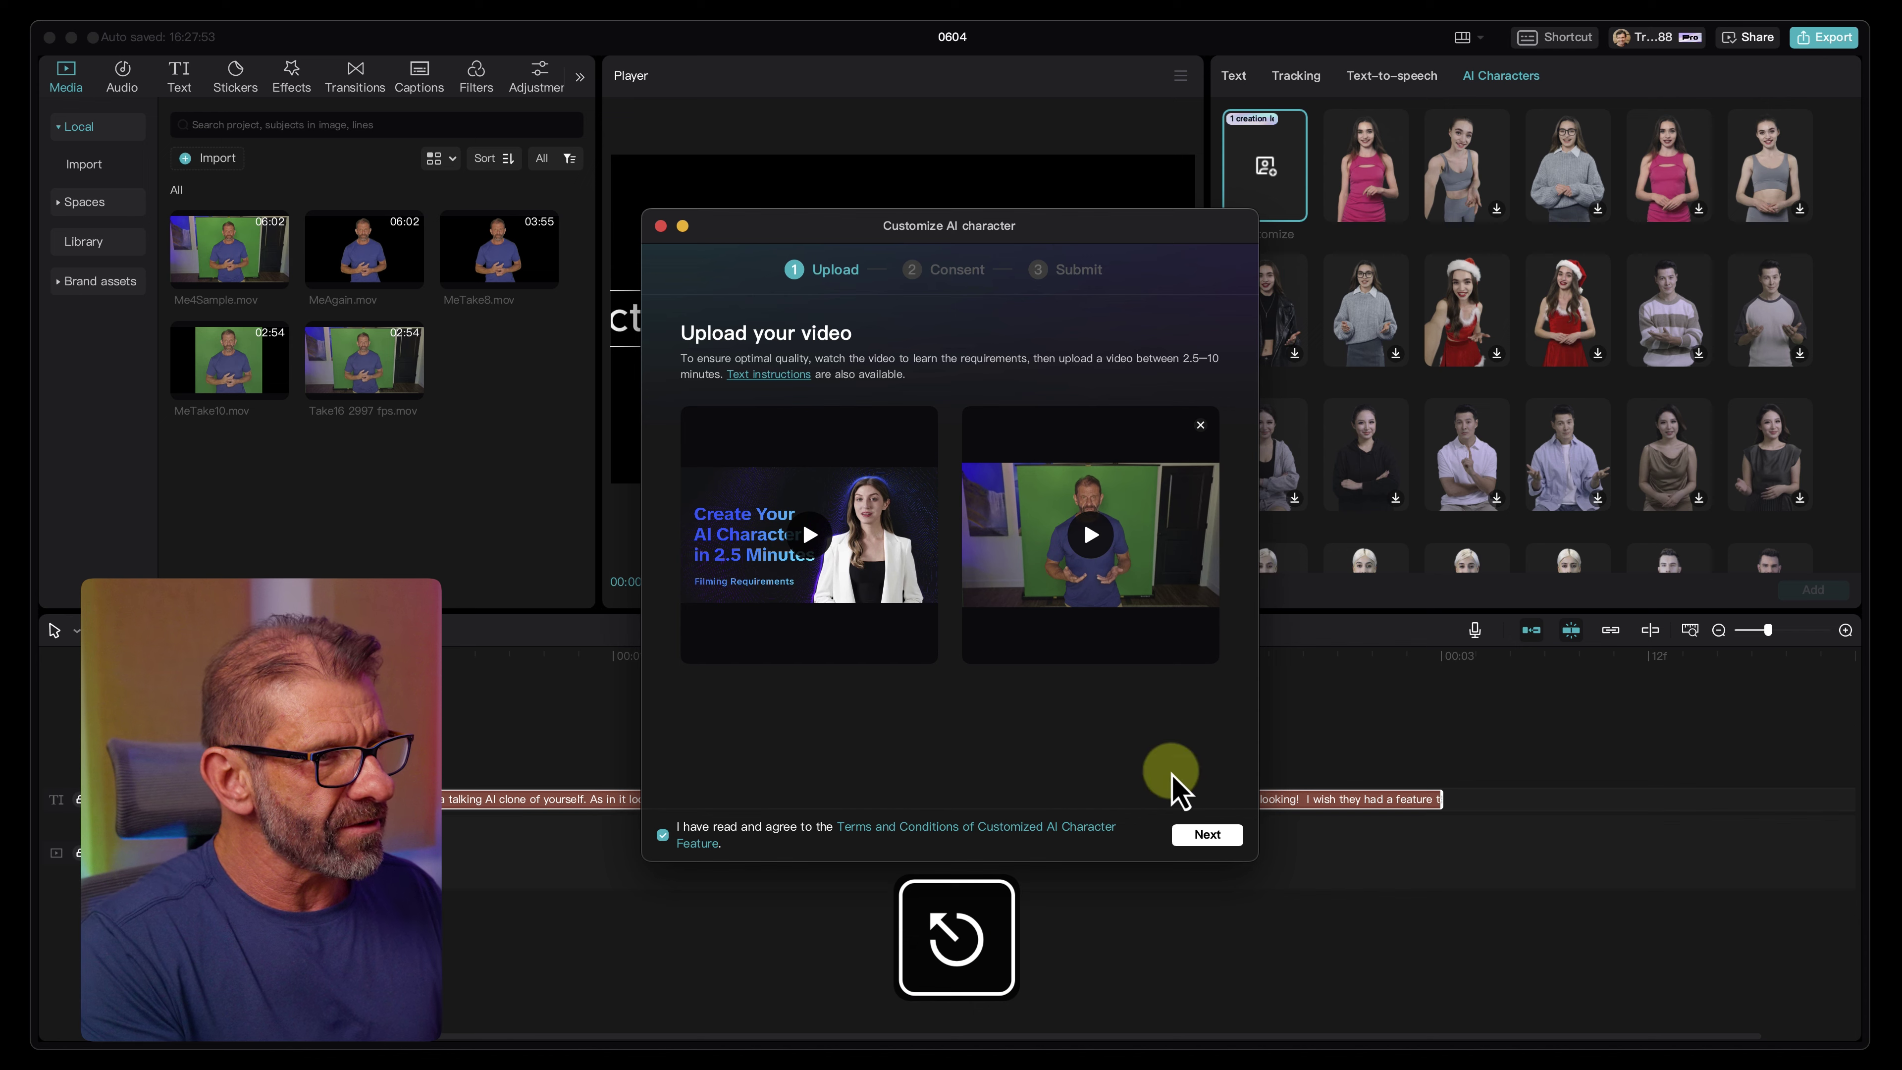
click(1204, 838)
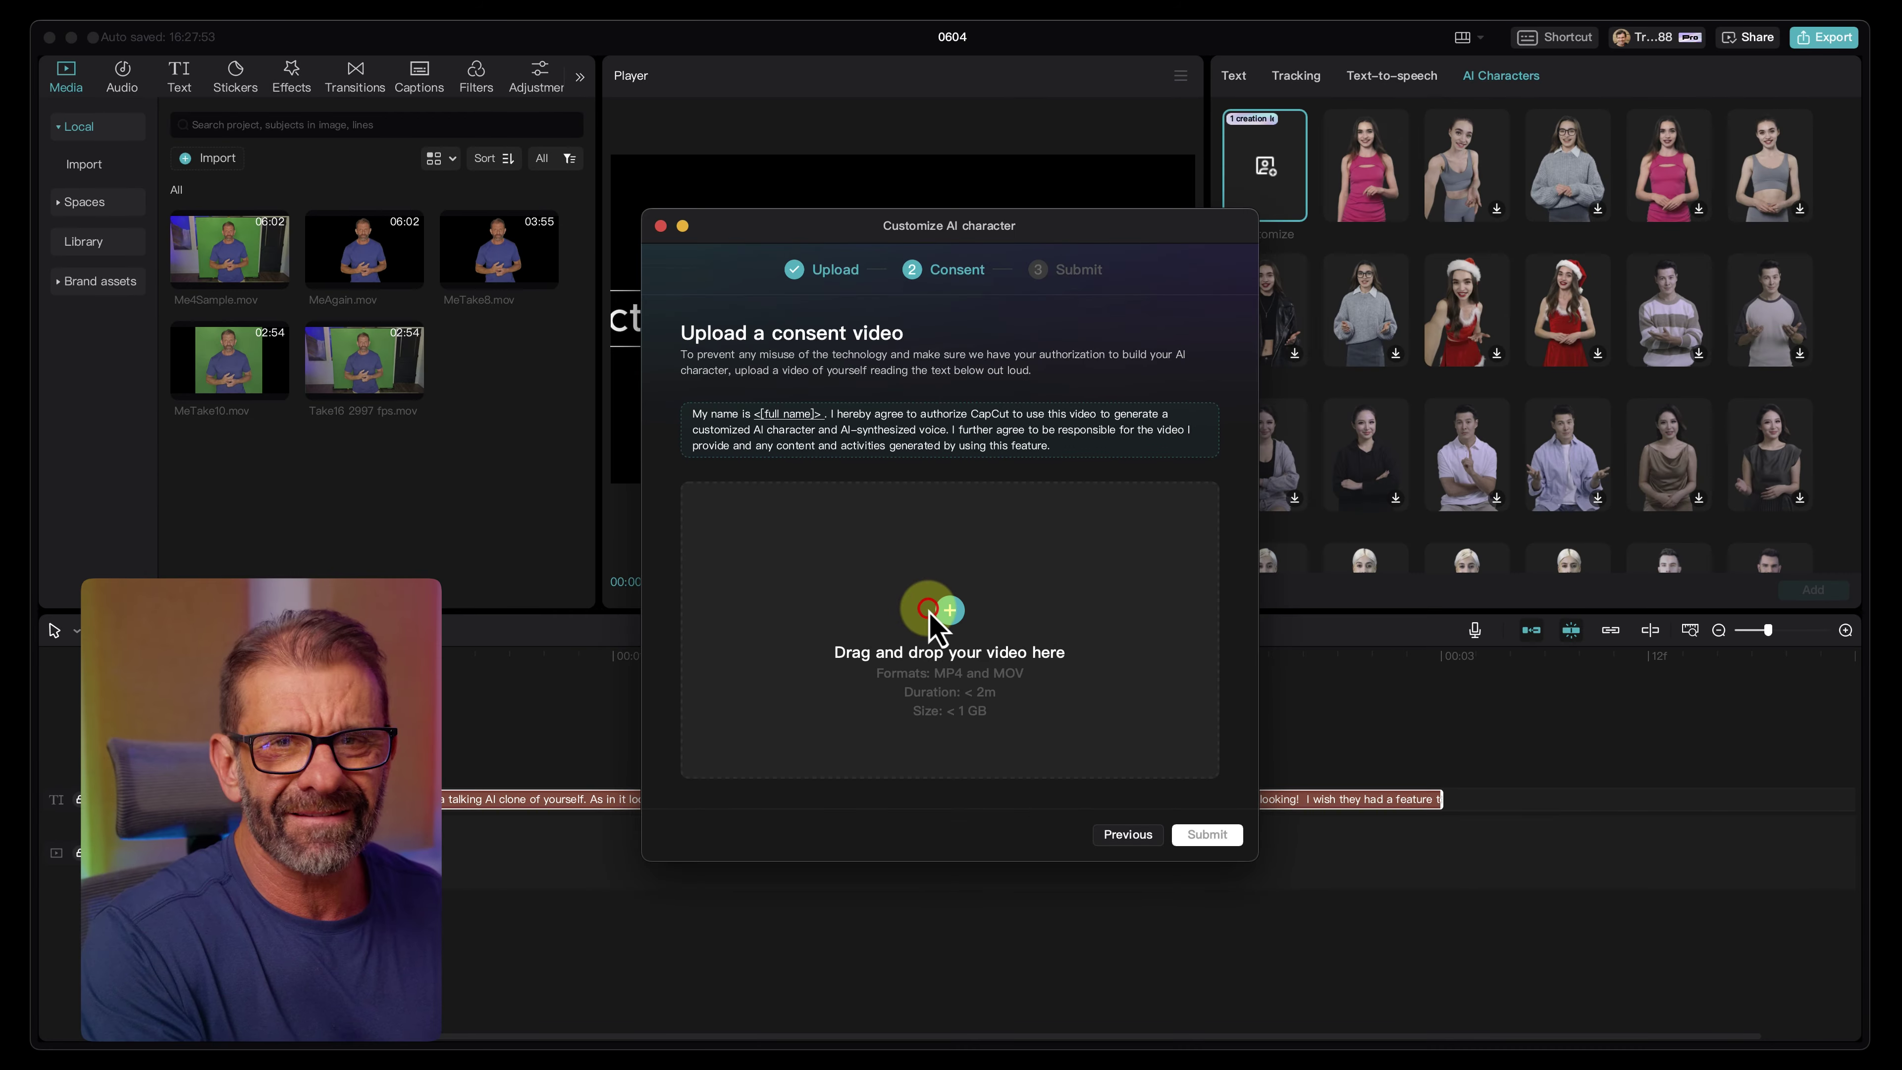
- Submit IMG_0045.MOV from Downloads as the consent video to create My character 1
click(928, 609)
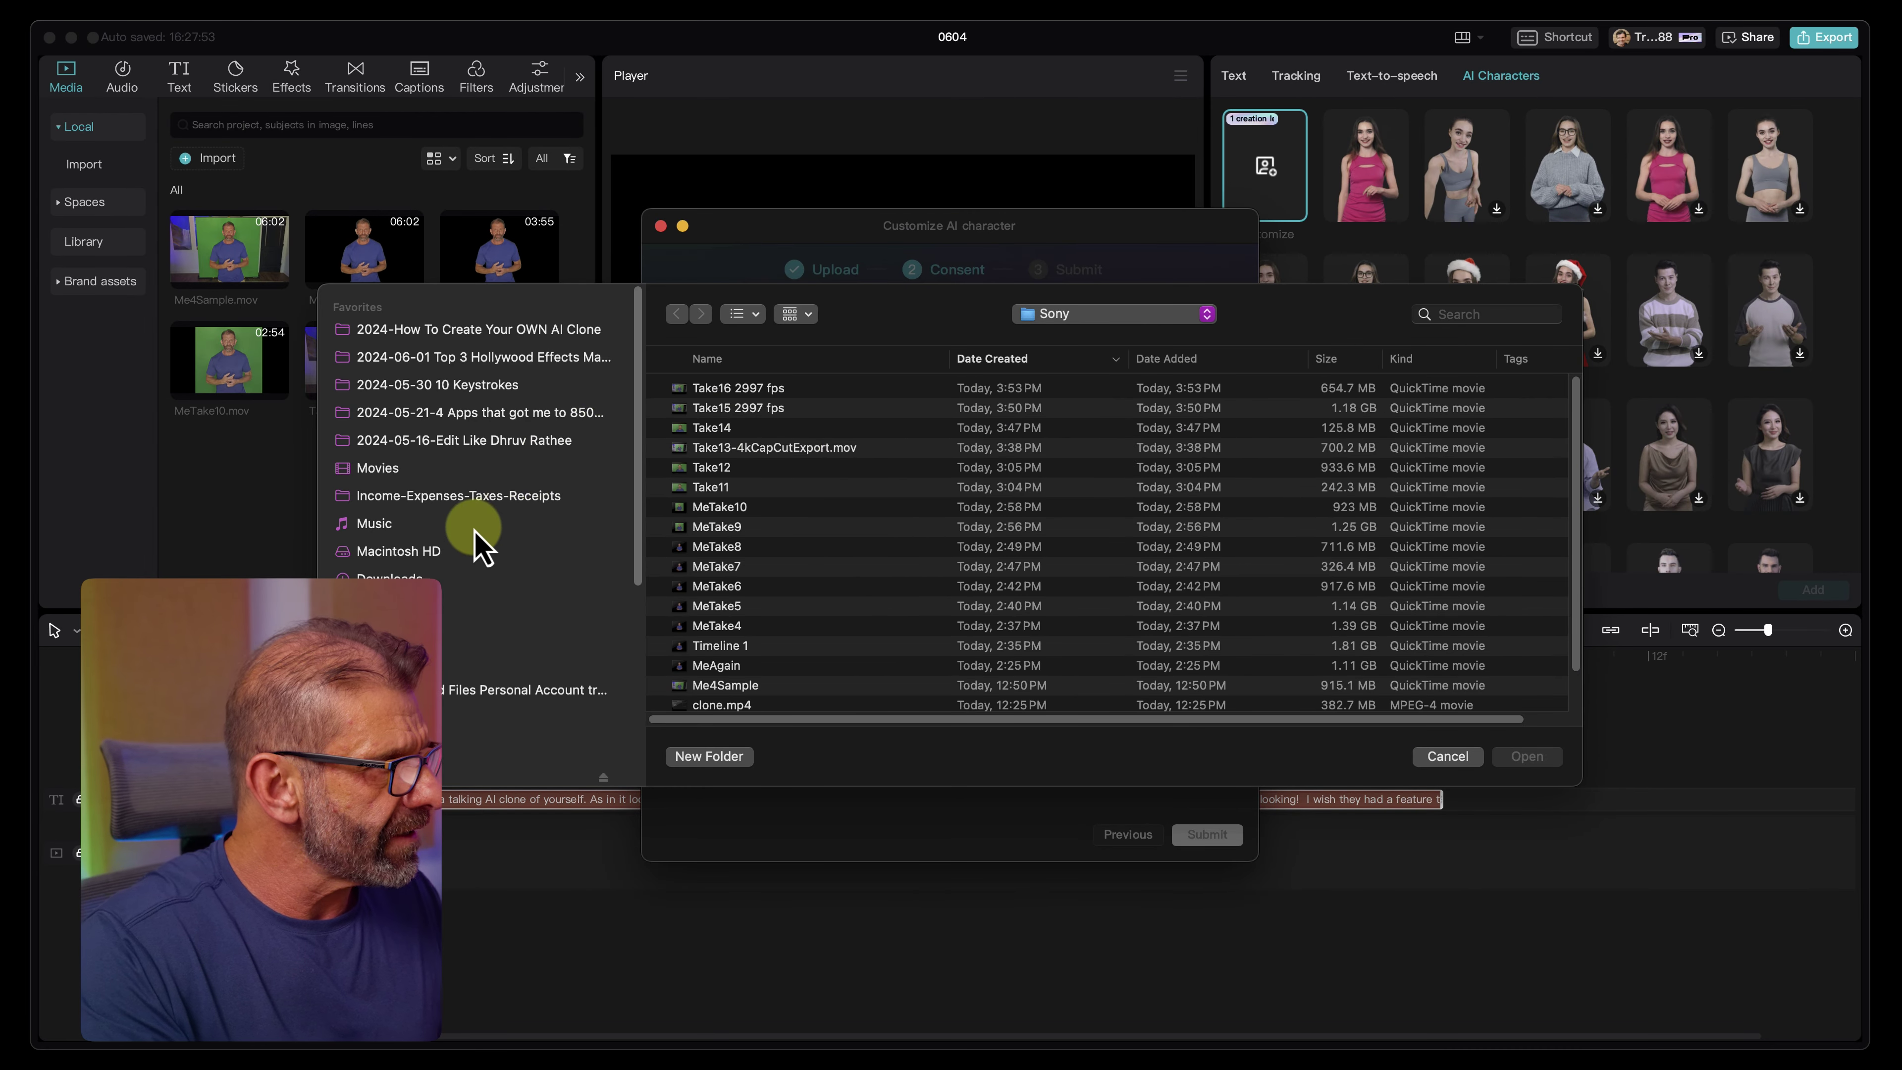
click(408, 577)
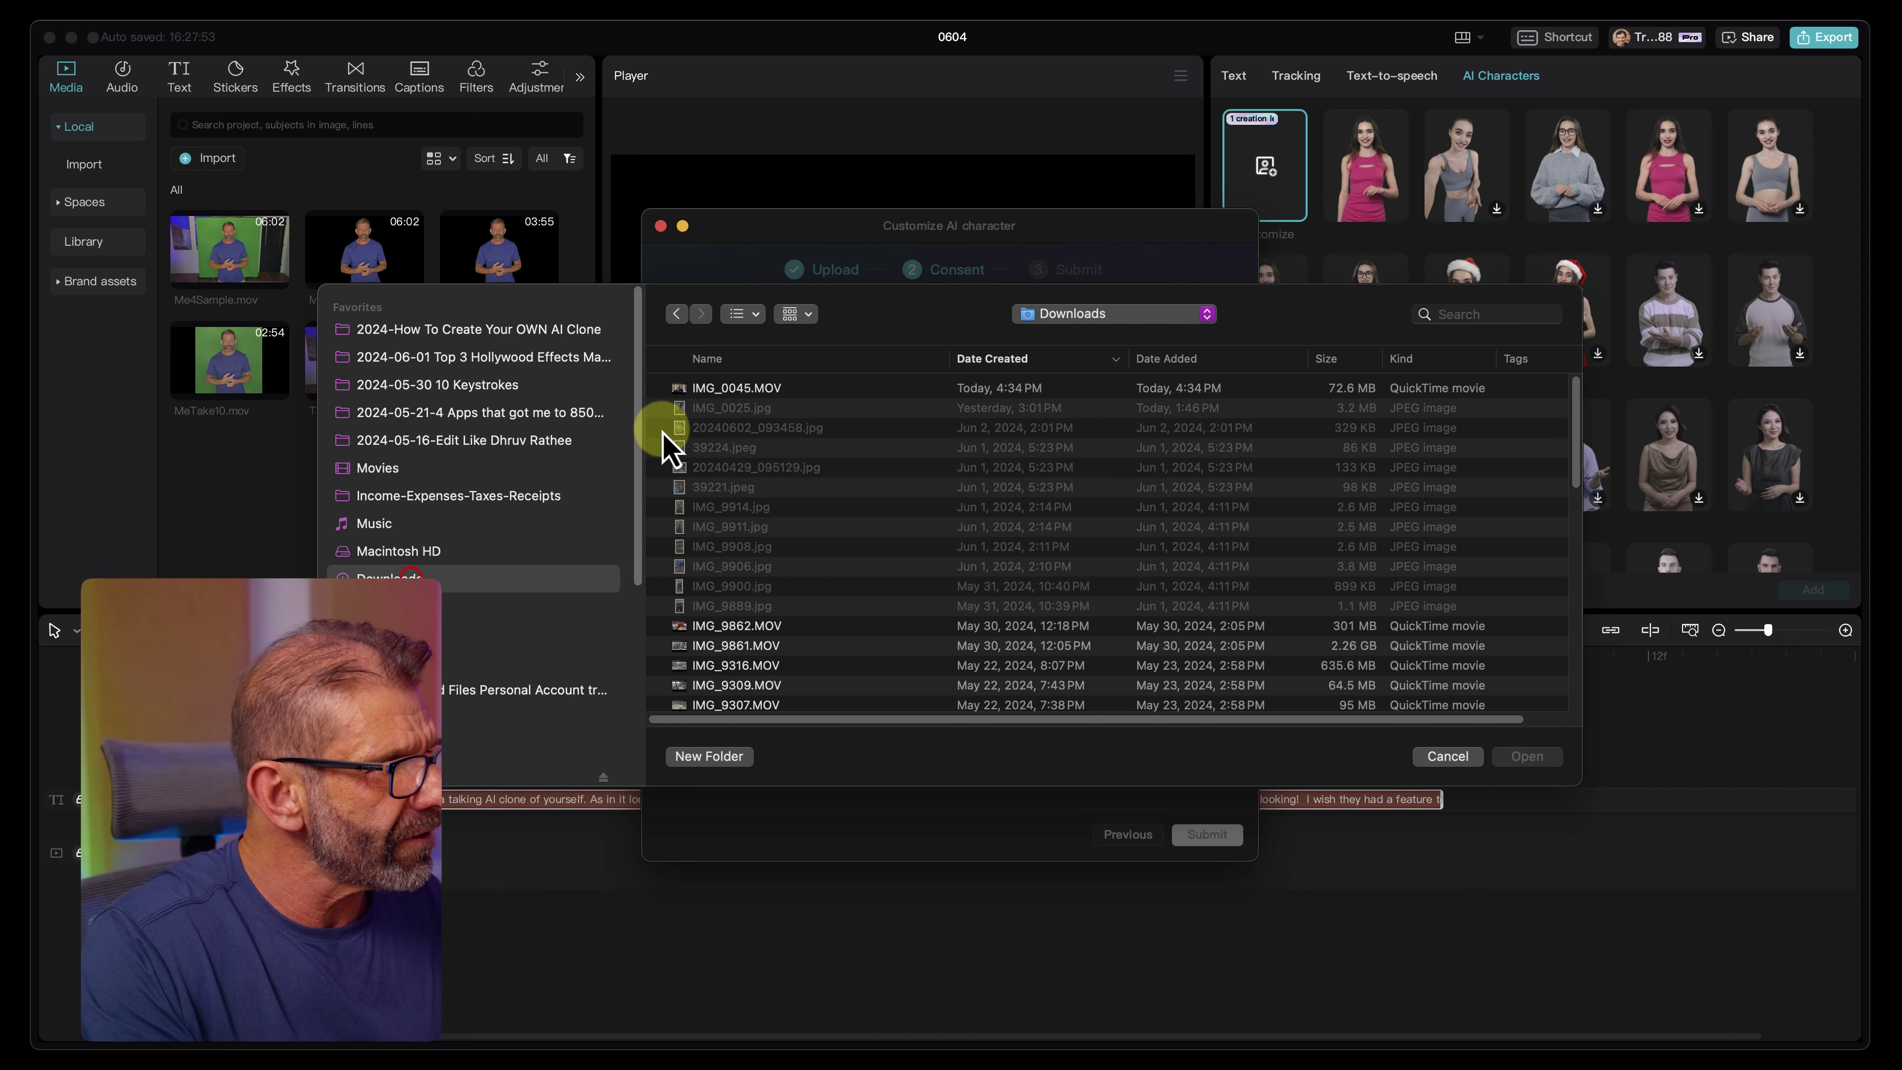
click(709, 392)
click(1528, 757)
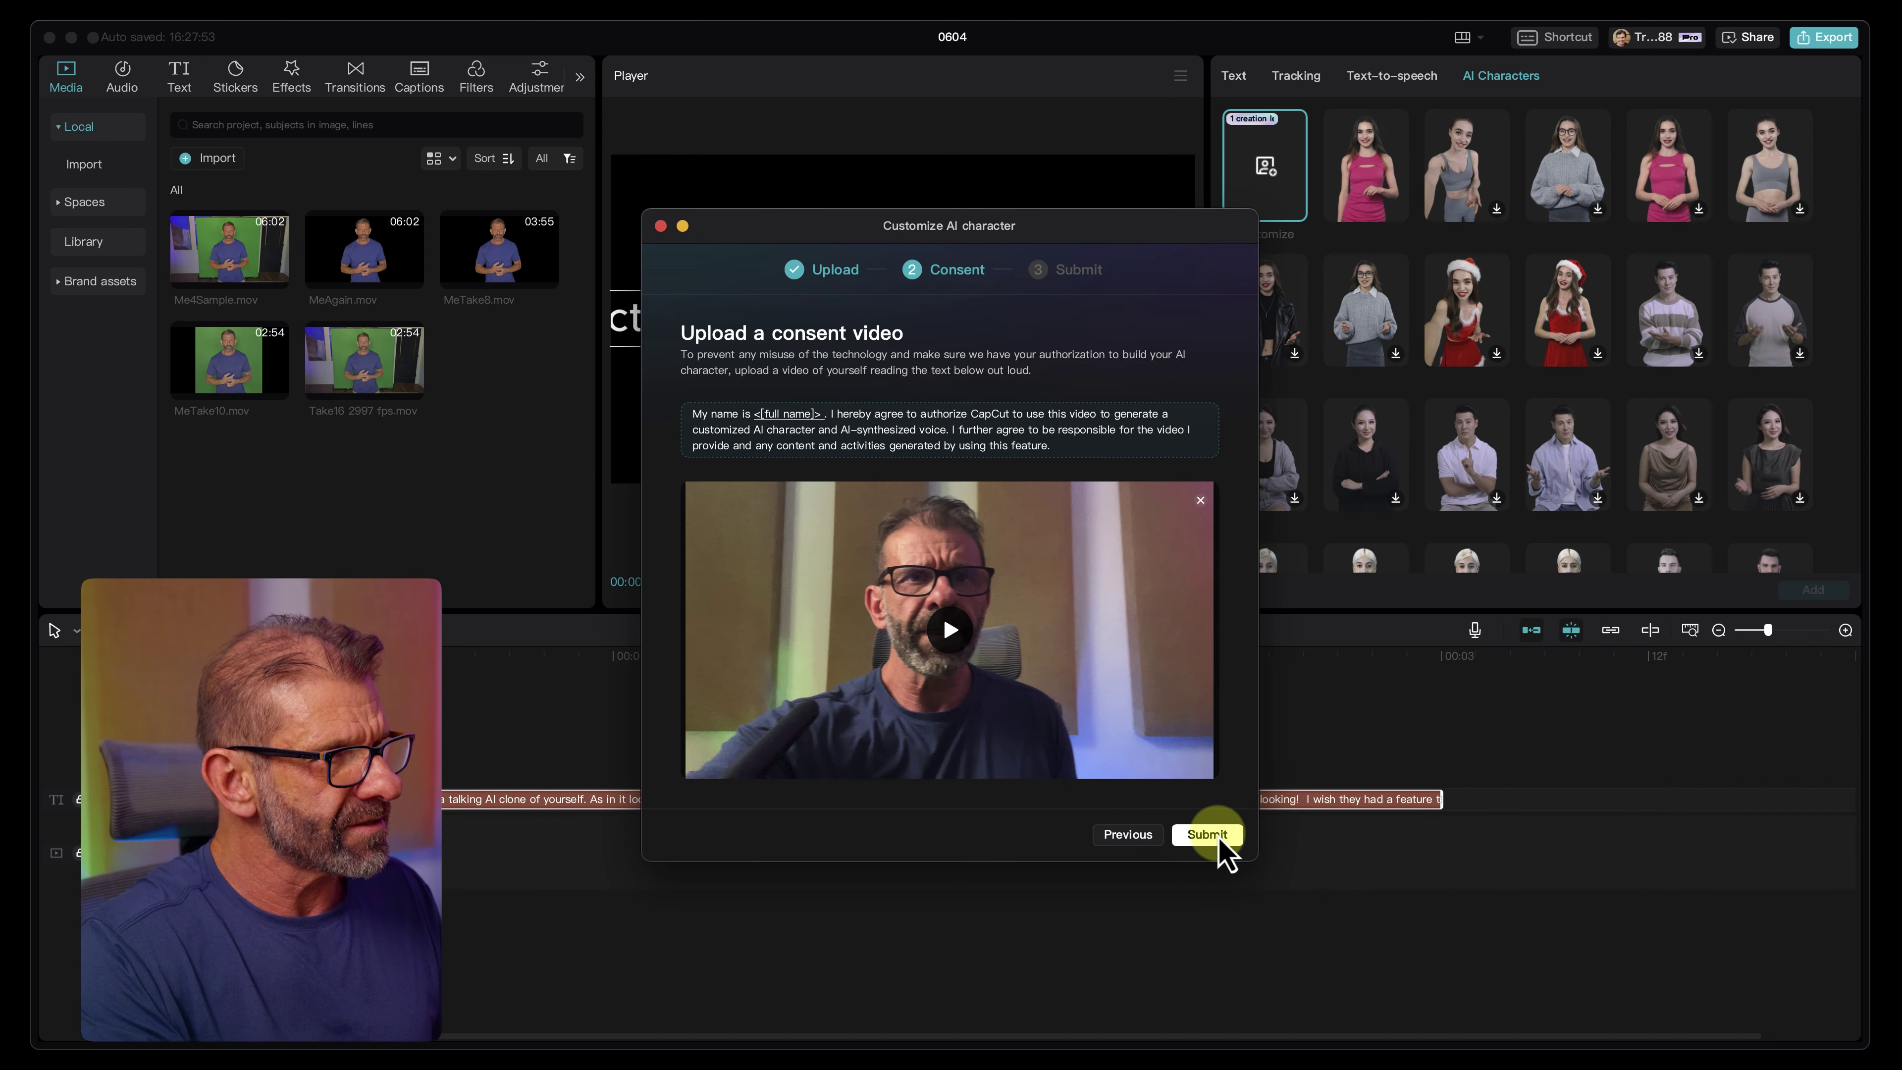
click(1207, 834)
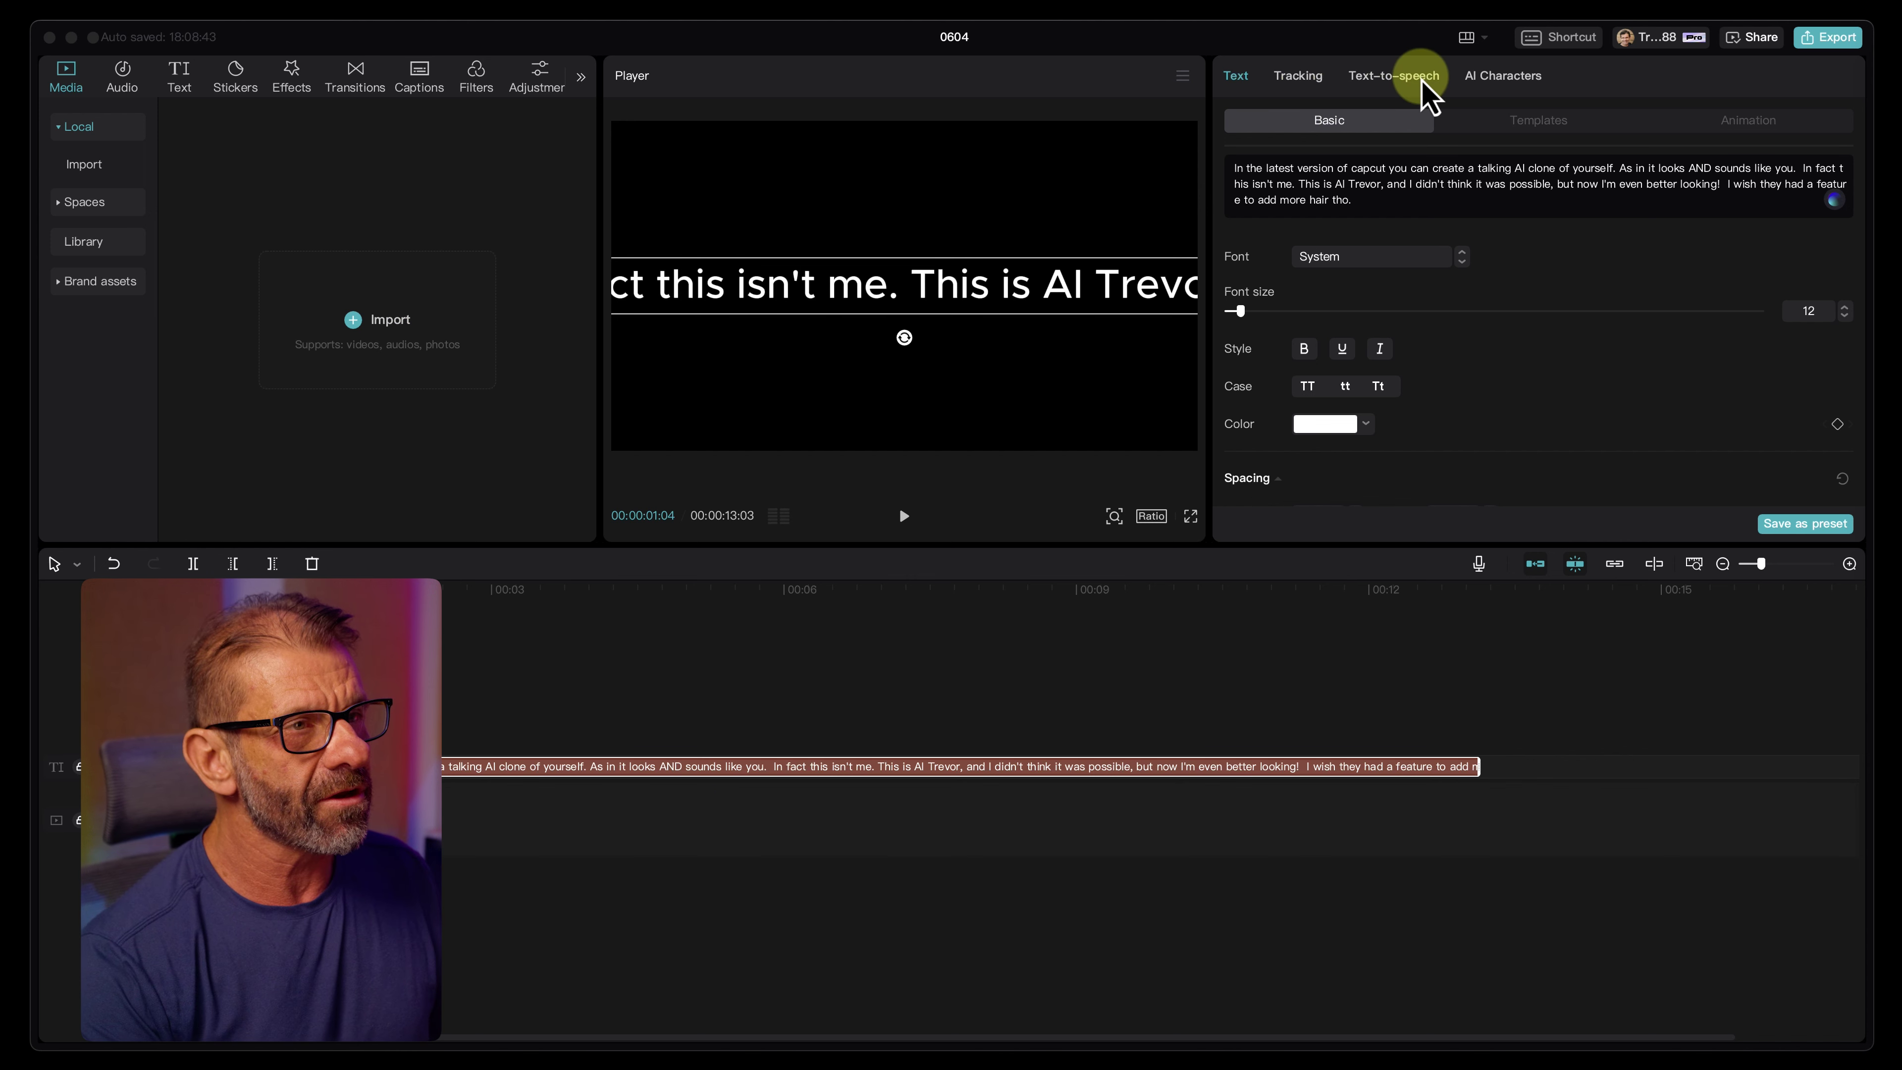
click(1494, 75)
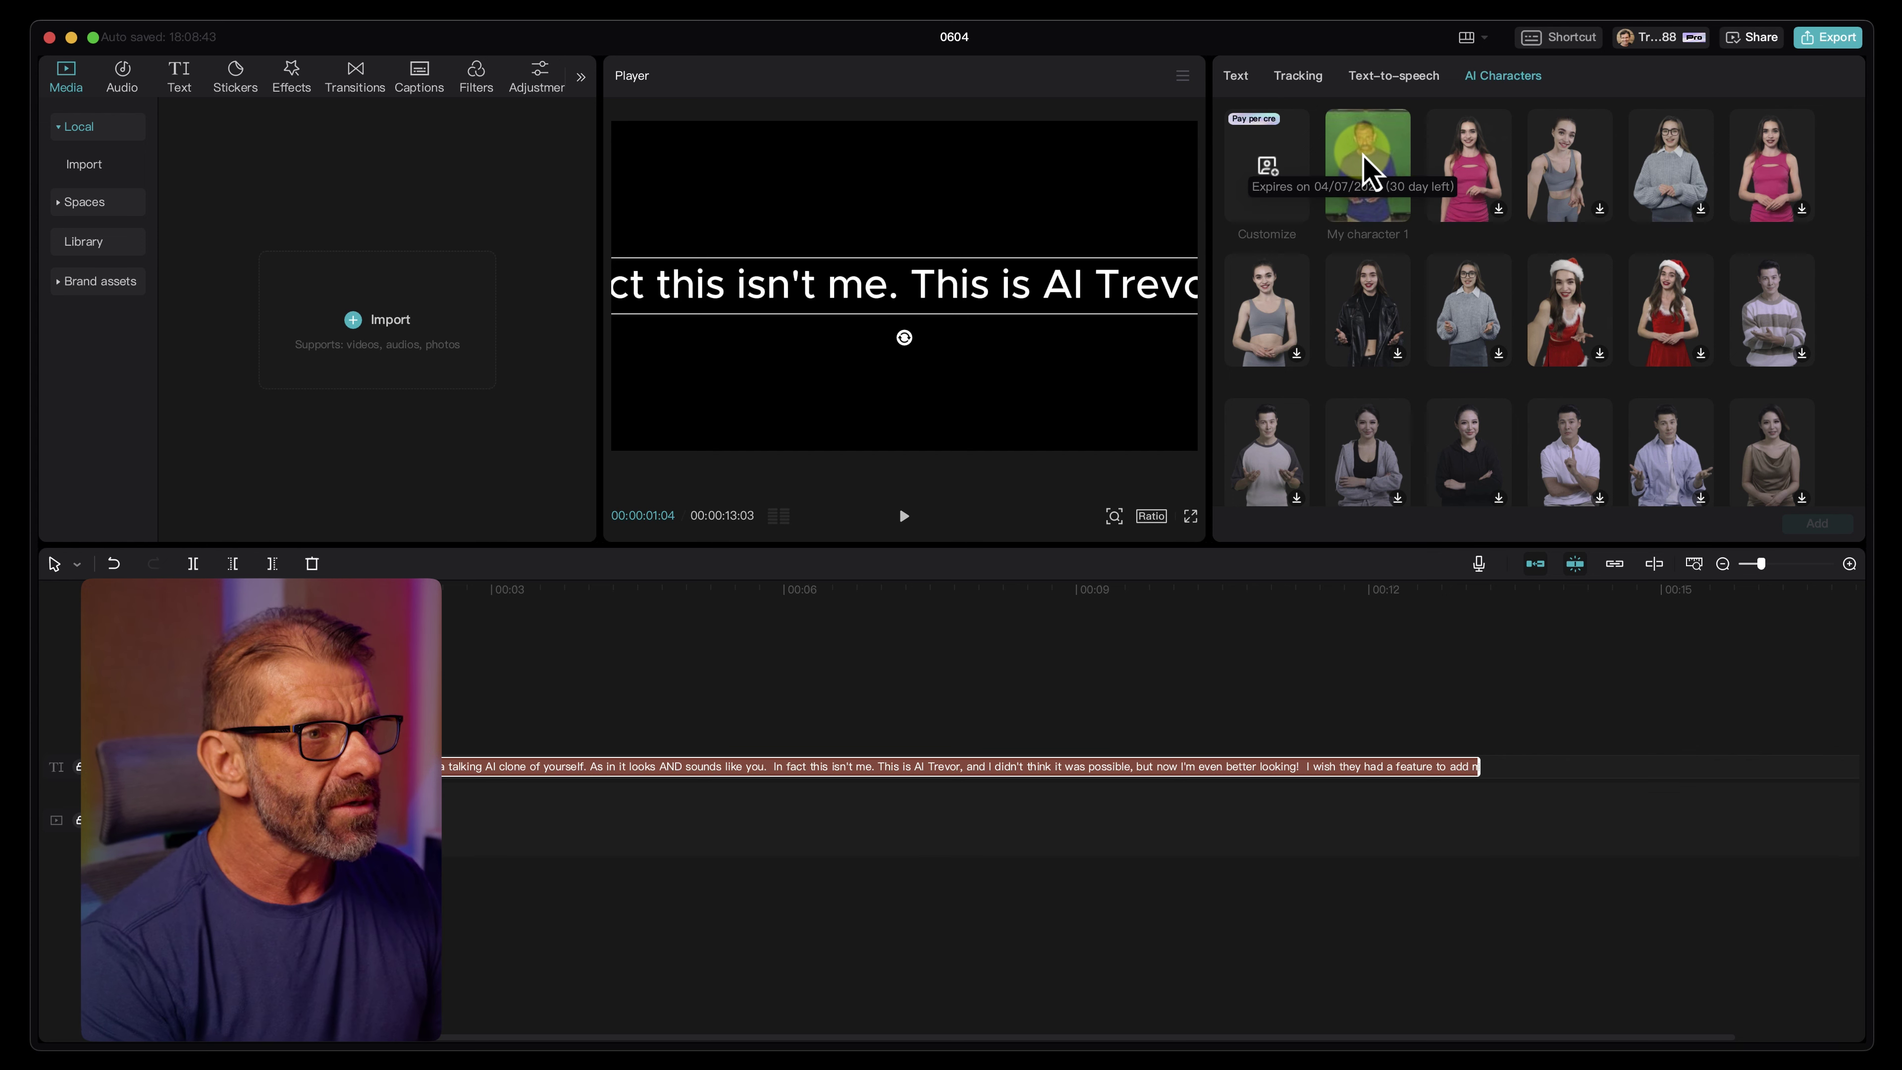
- Add My character 1 to the timeline as a 13-second talking clip above the script
click(1368, 166)
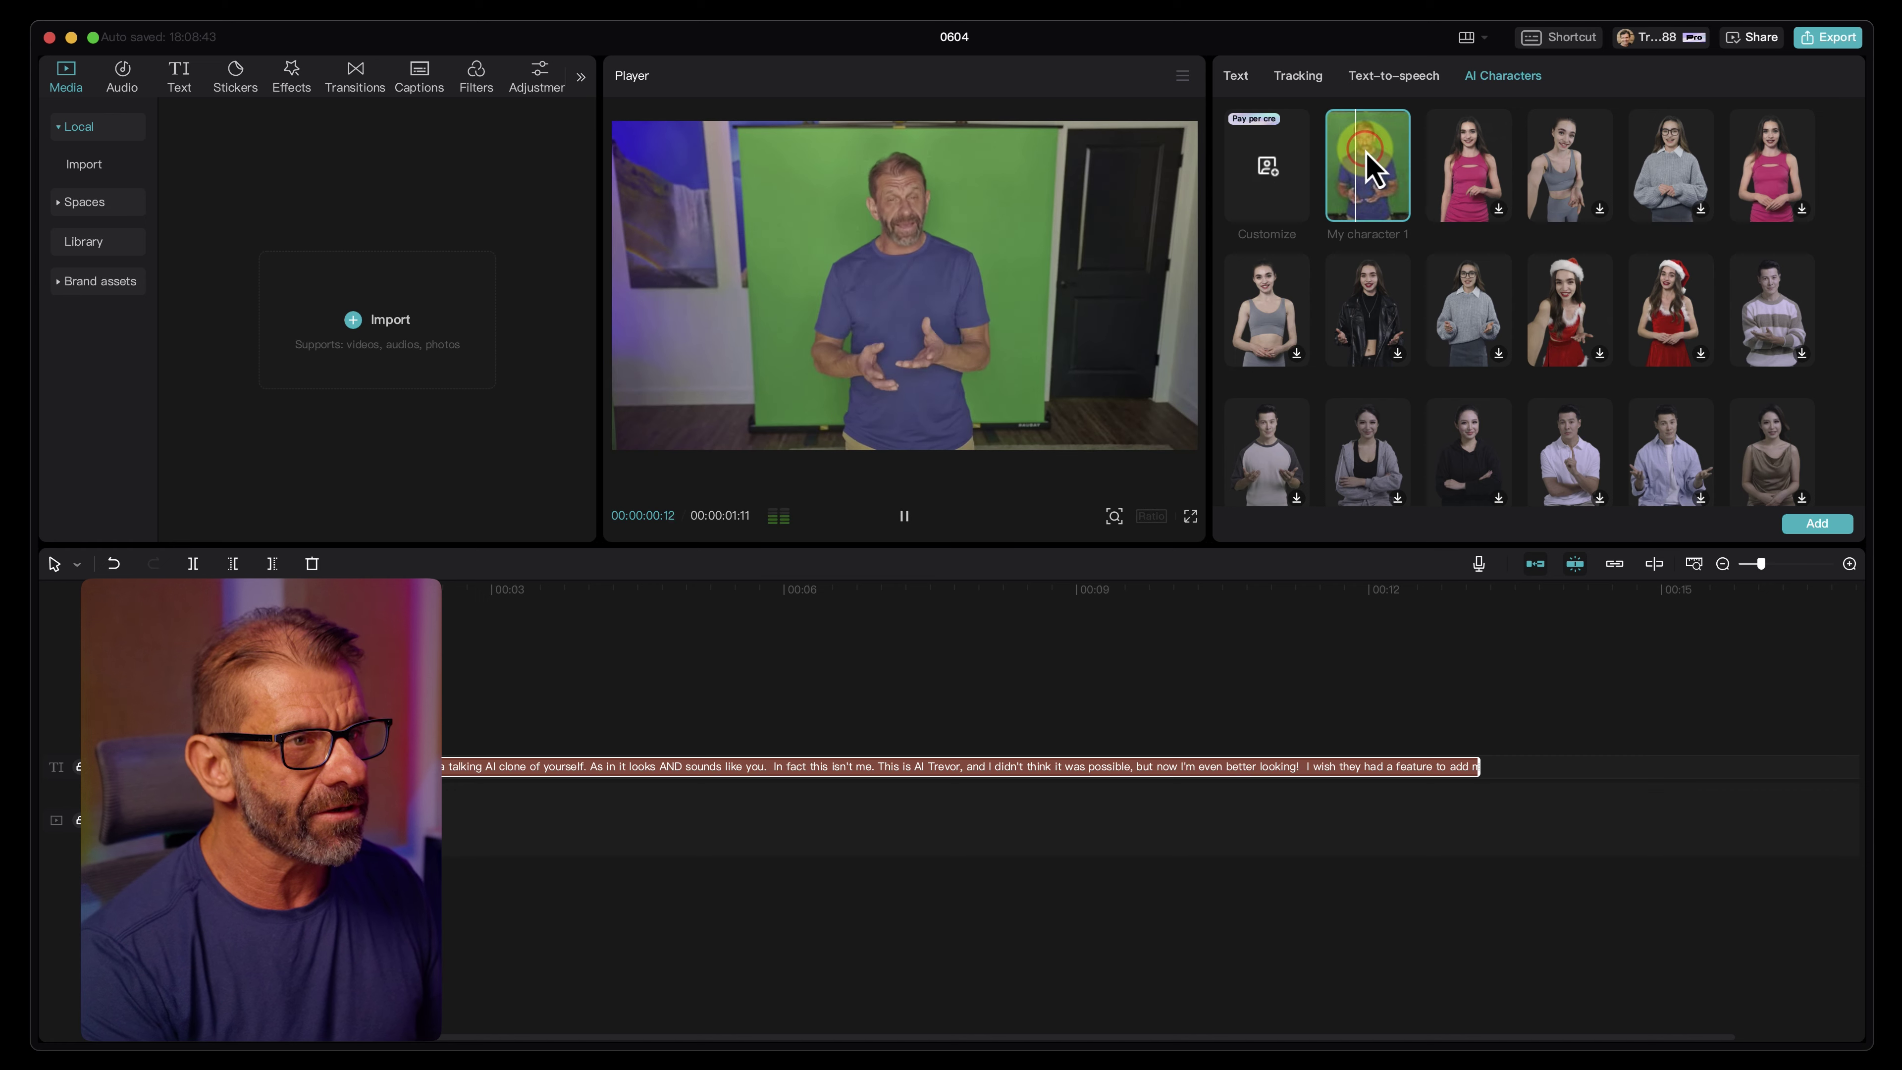
click(1834, 525)
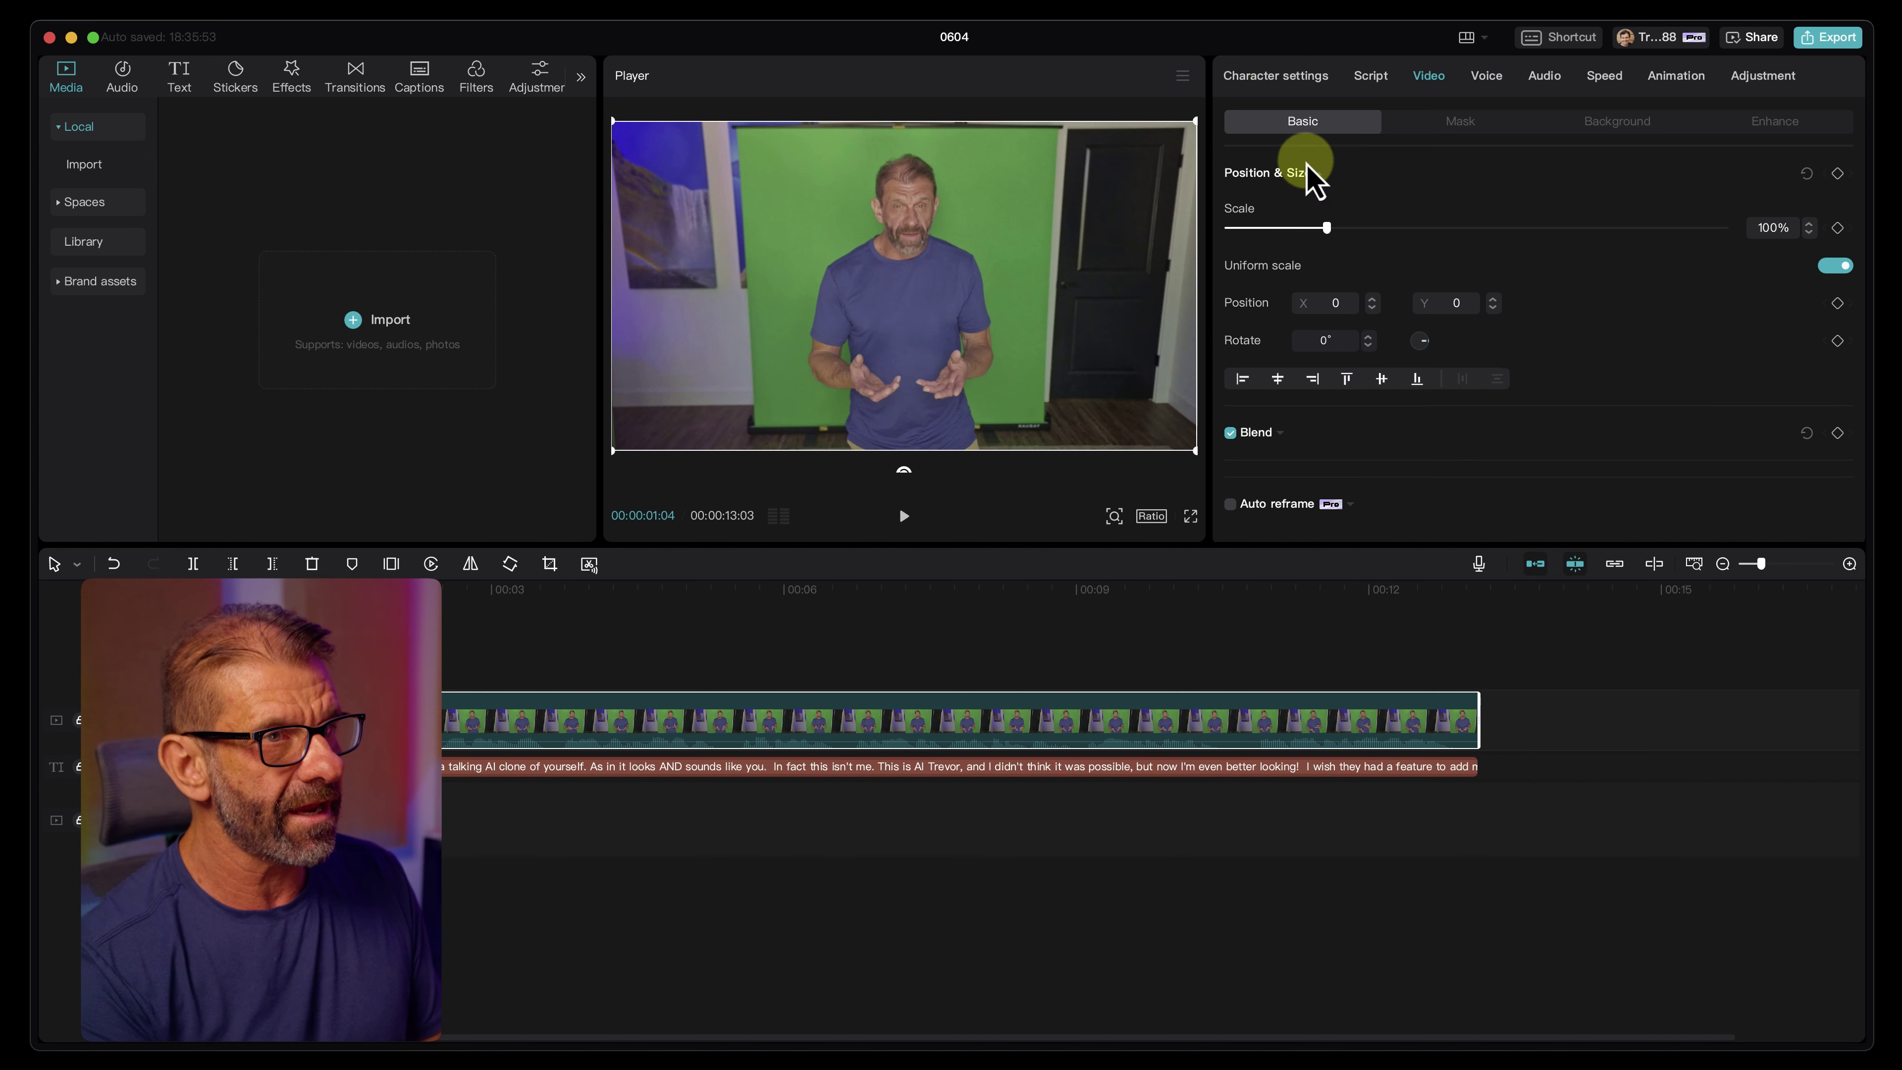
- Put the playhead at 4 seconds and turn the AI character clip into a compound clip
click(682, 599)
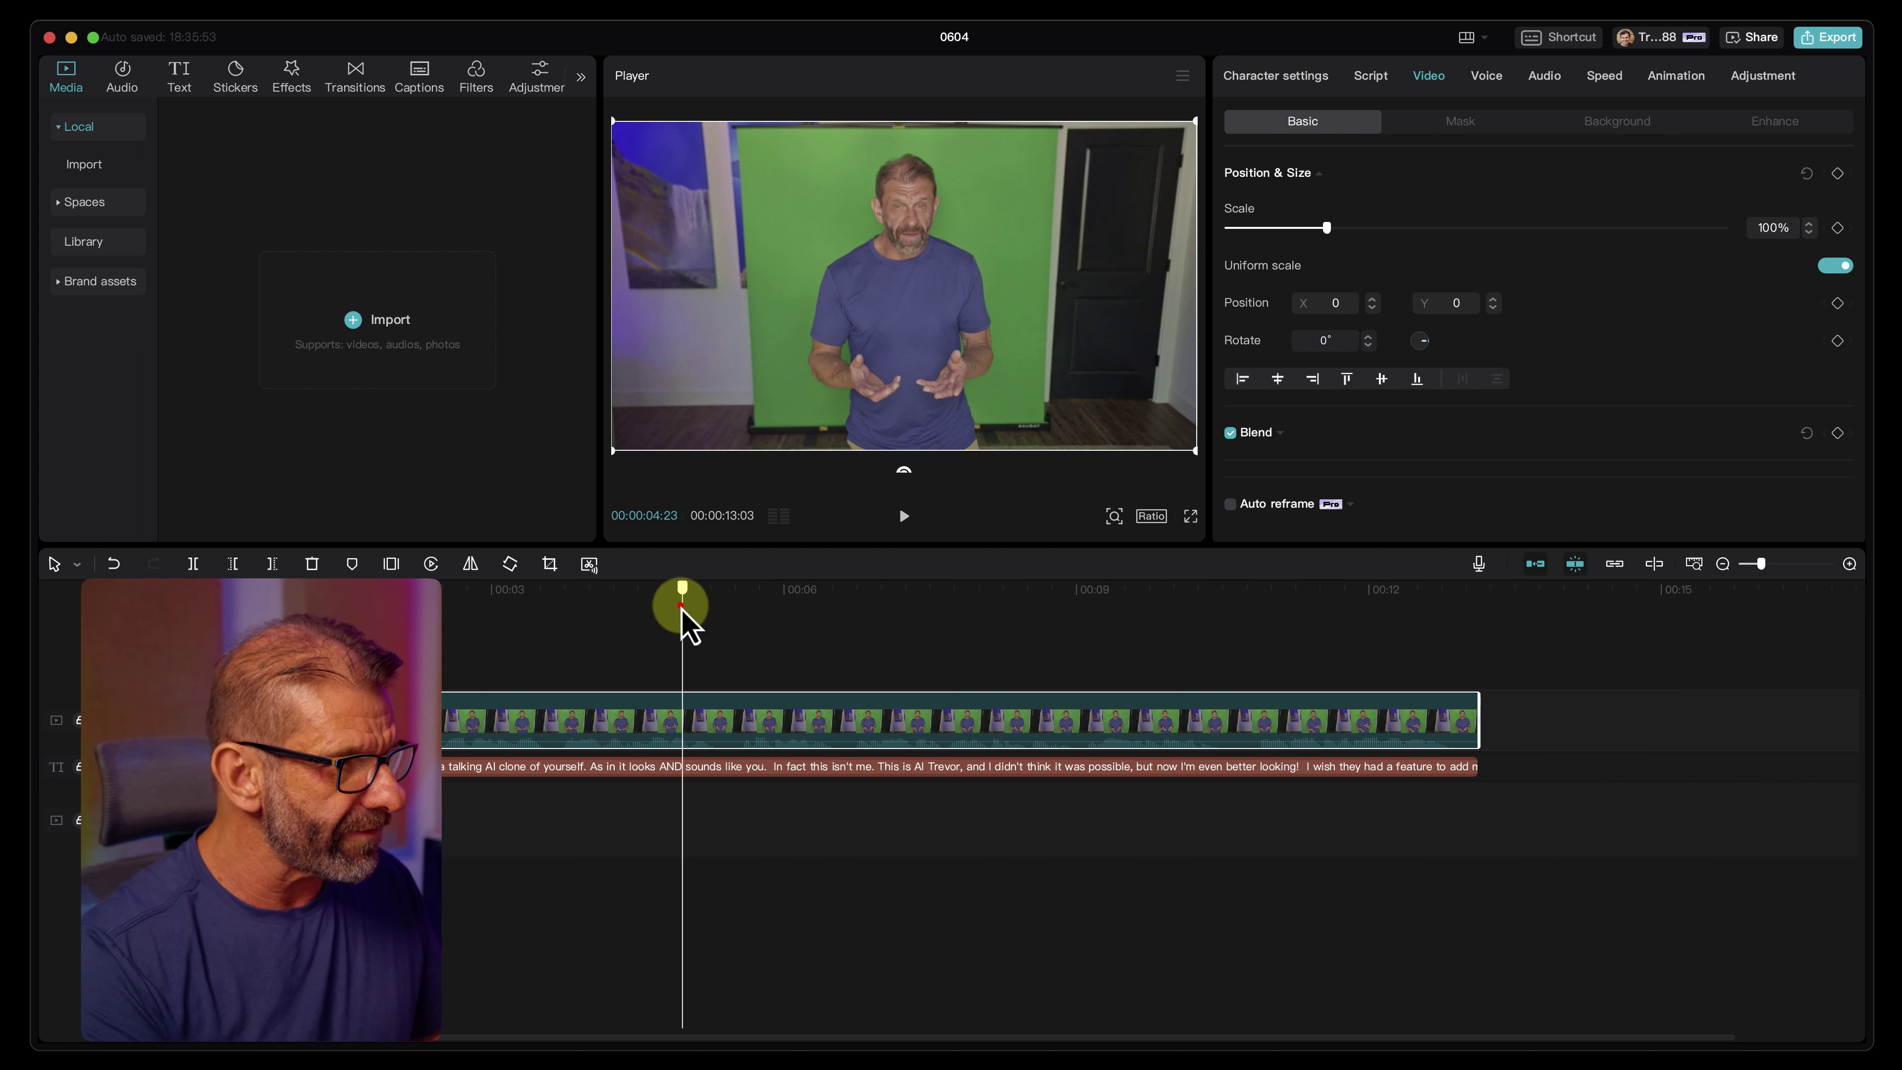
click(589, 683)
click(589, 708)
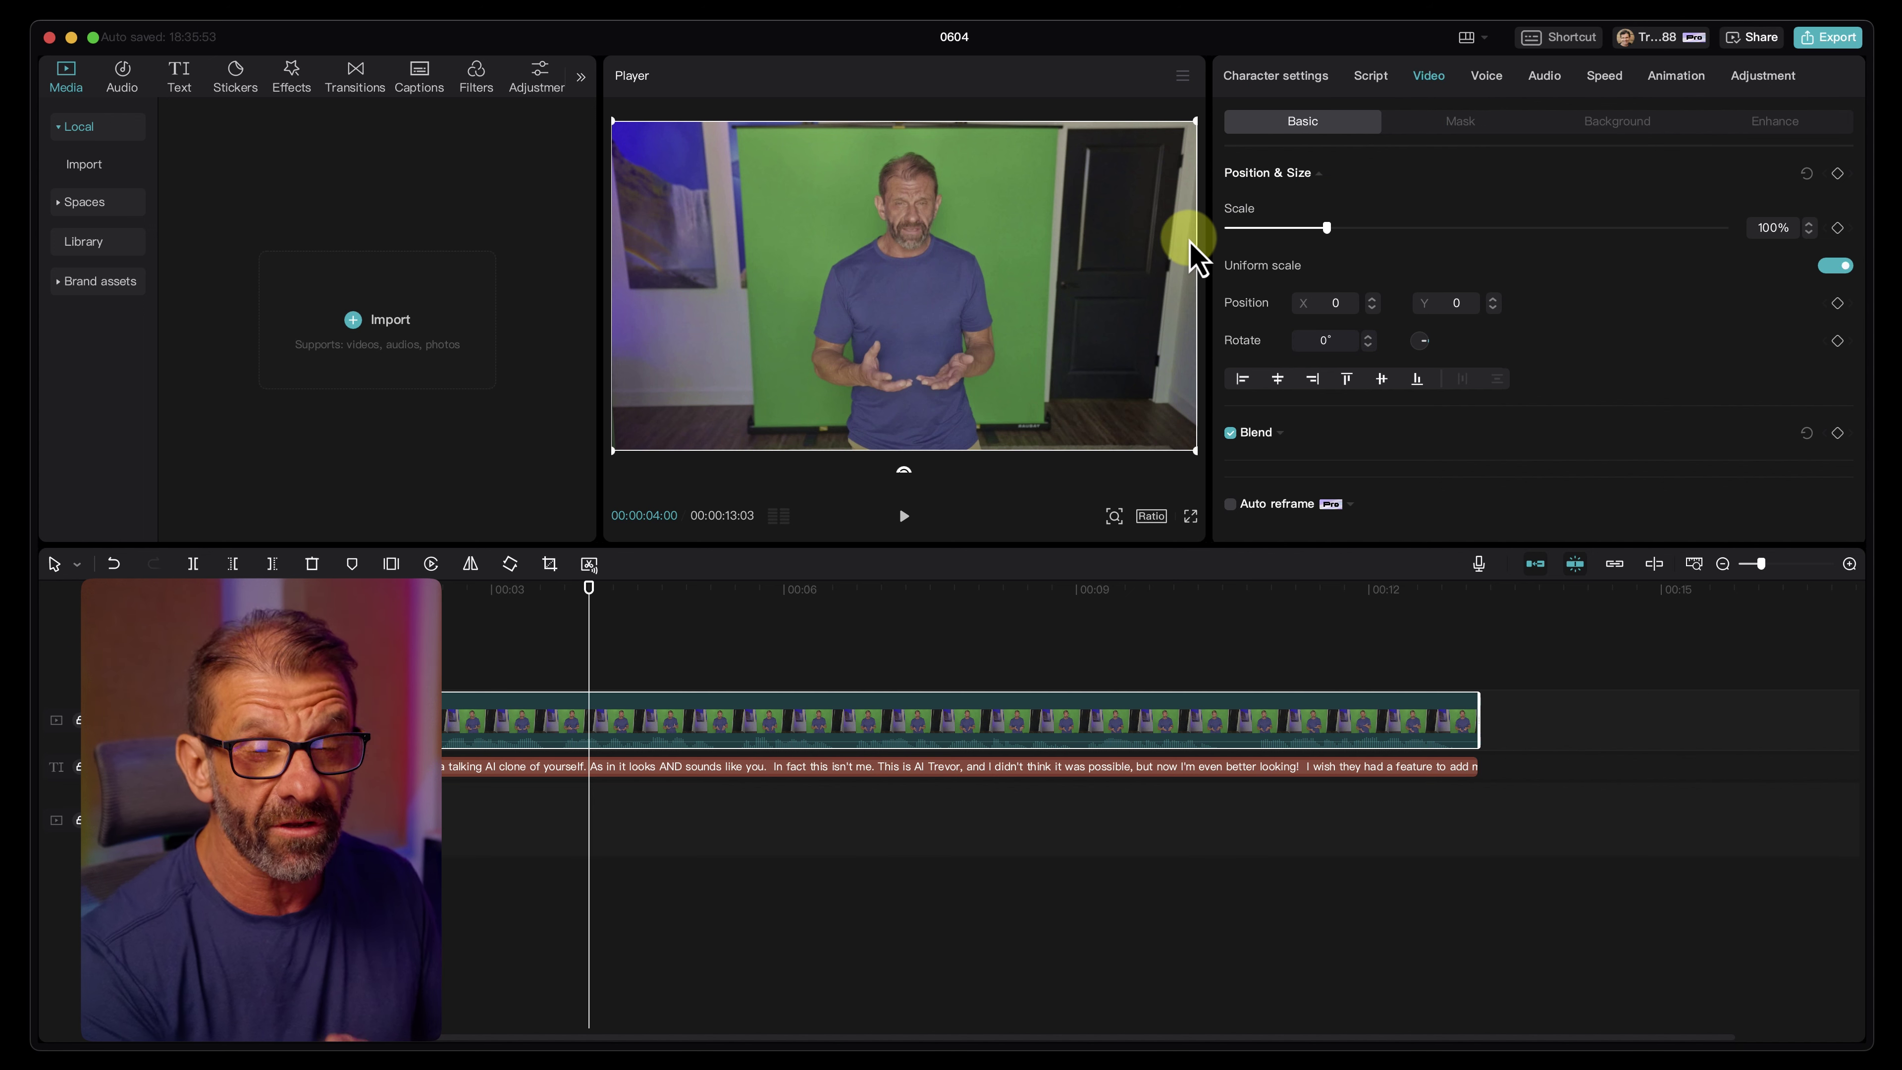
right_click(746, 707)
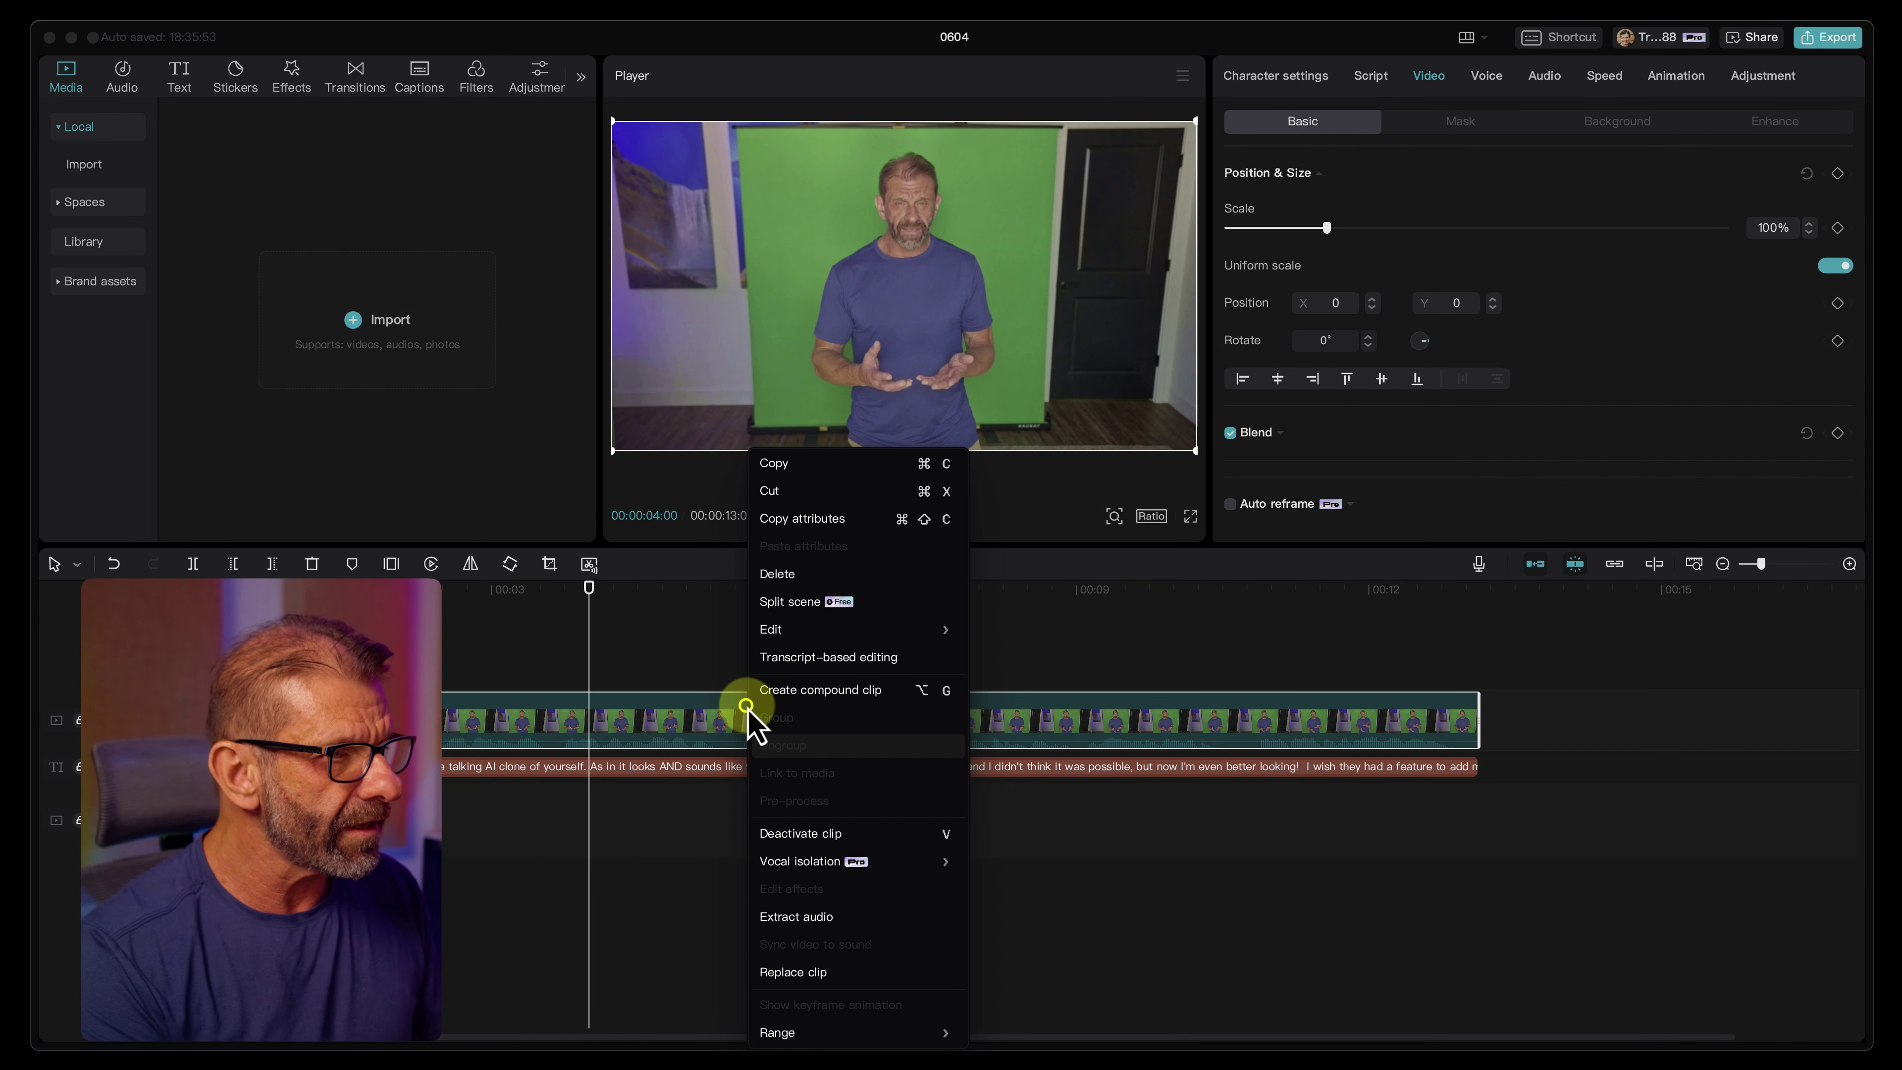
click(779, 691)
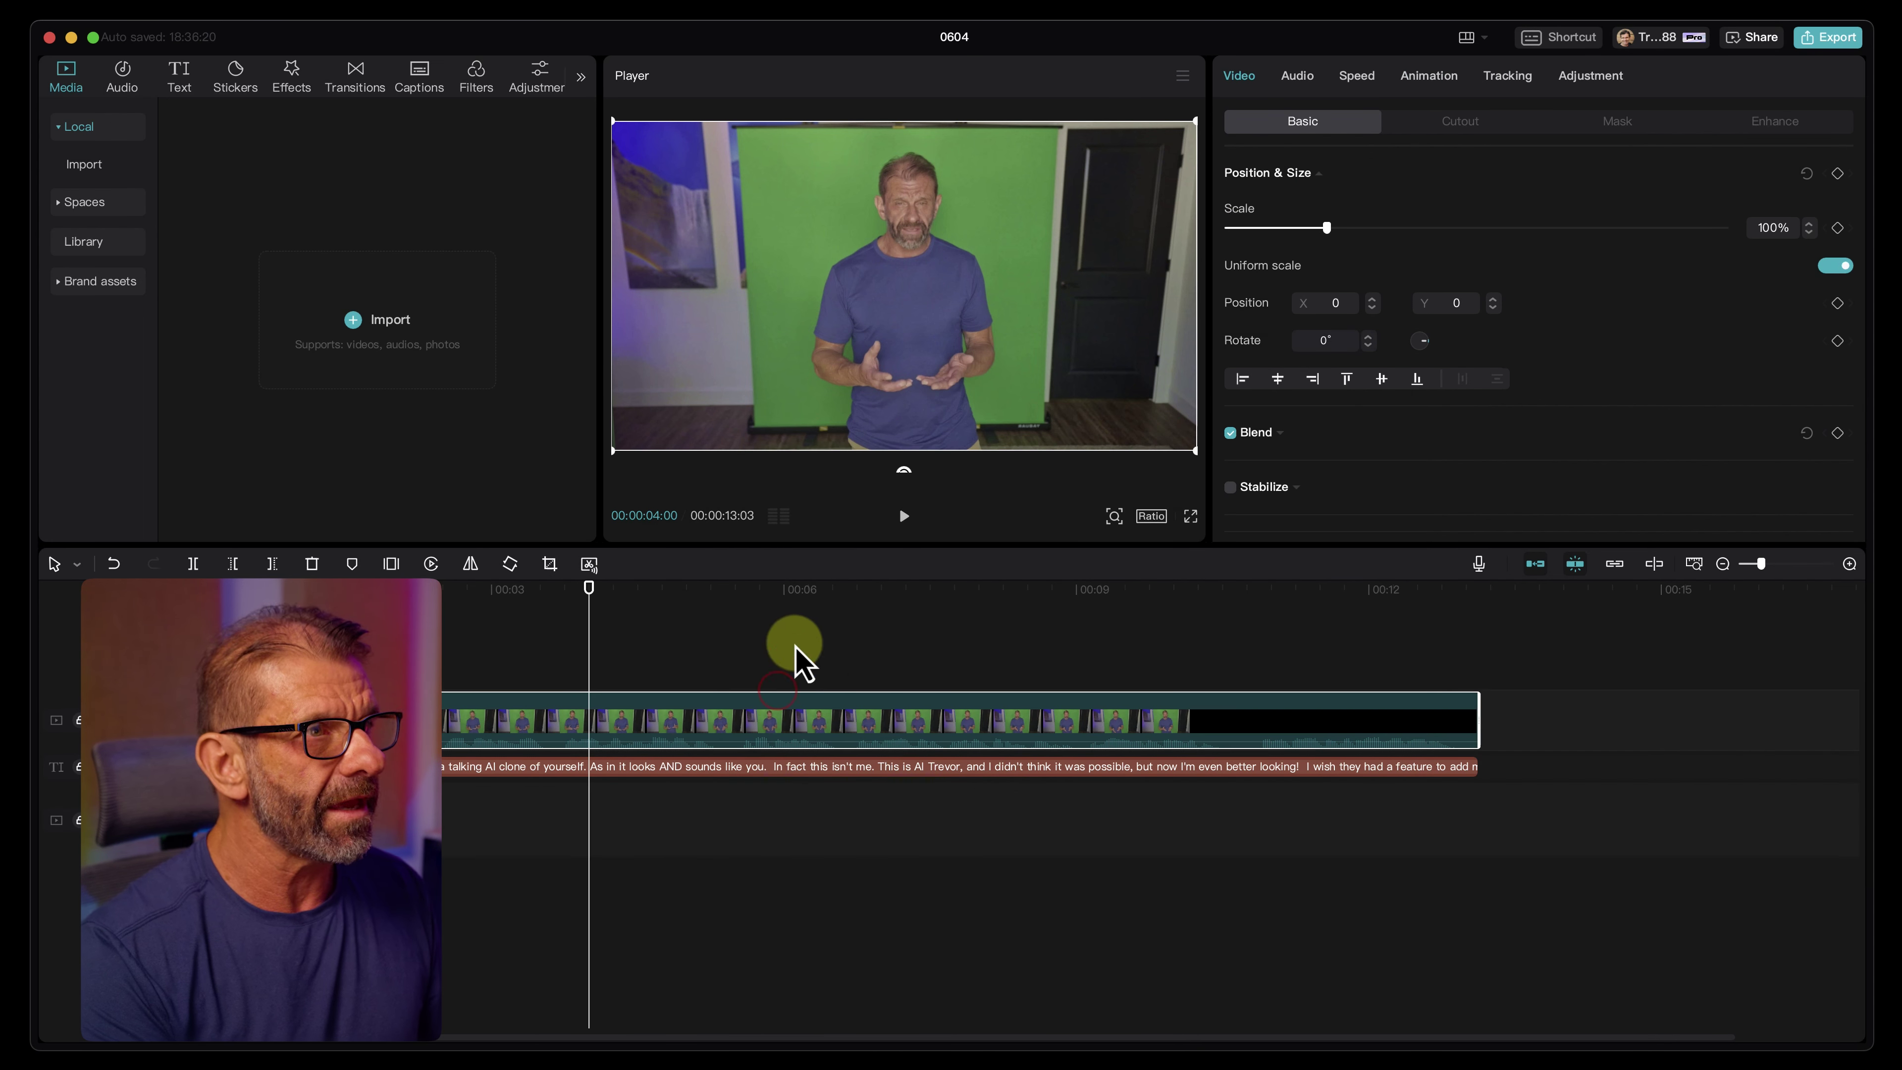
- Apply Auto cutout to remove the clip's green-screen background
click(1459, 127)
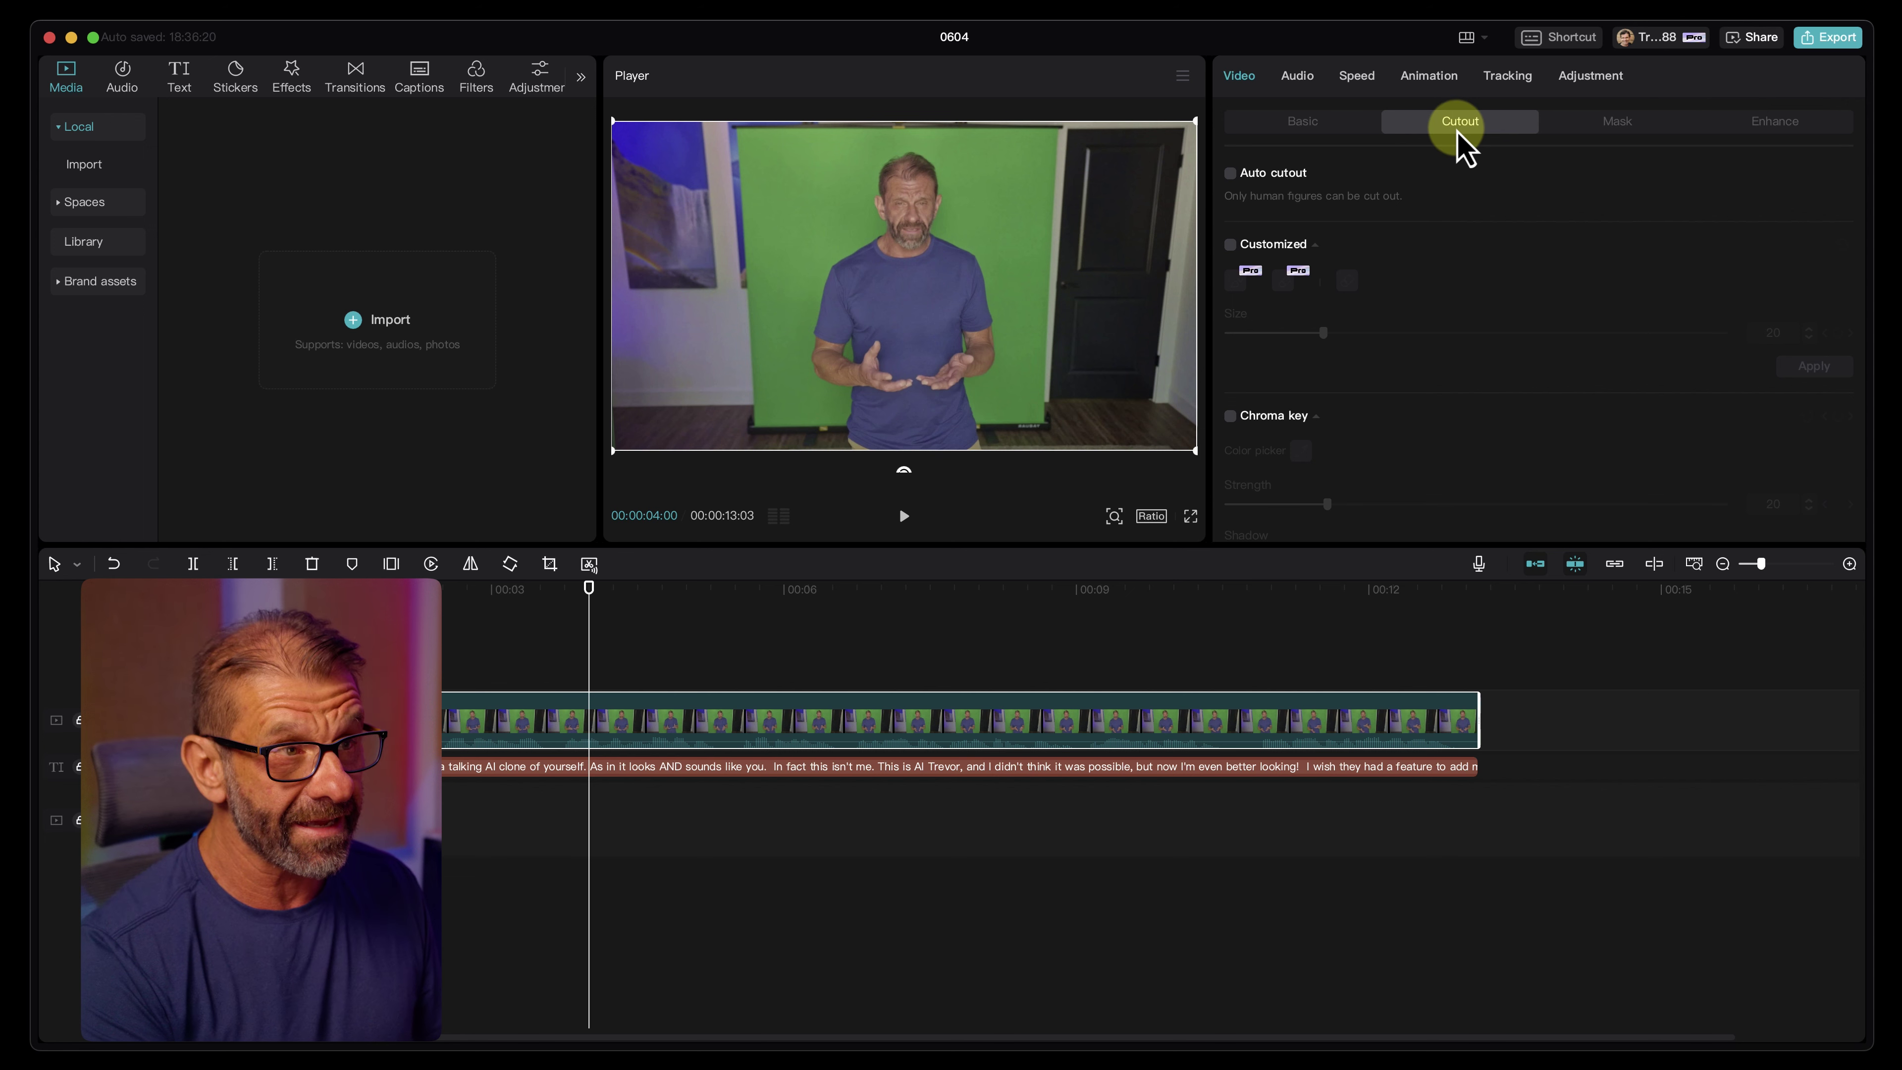
click(1230, 172)
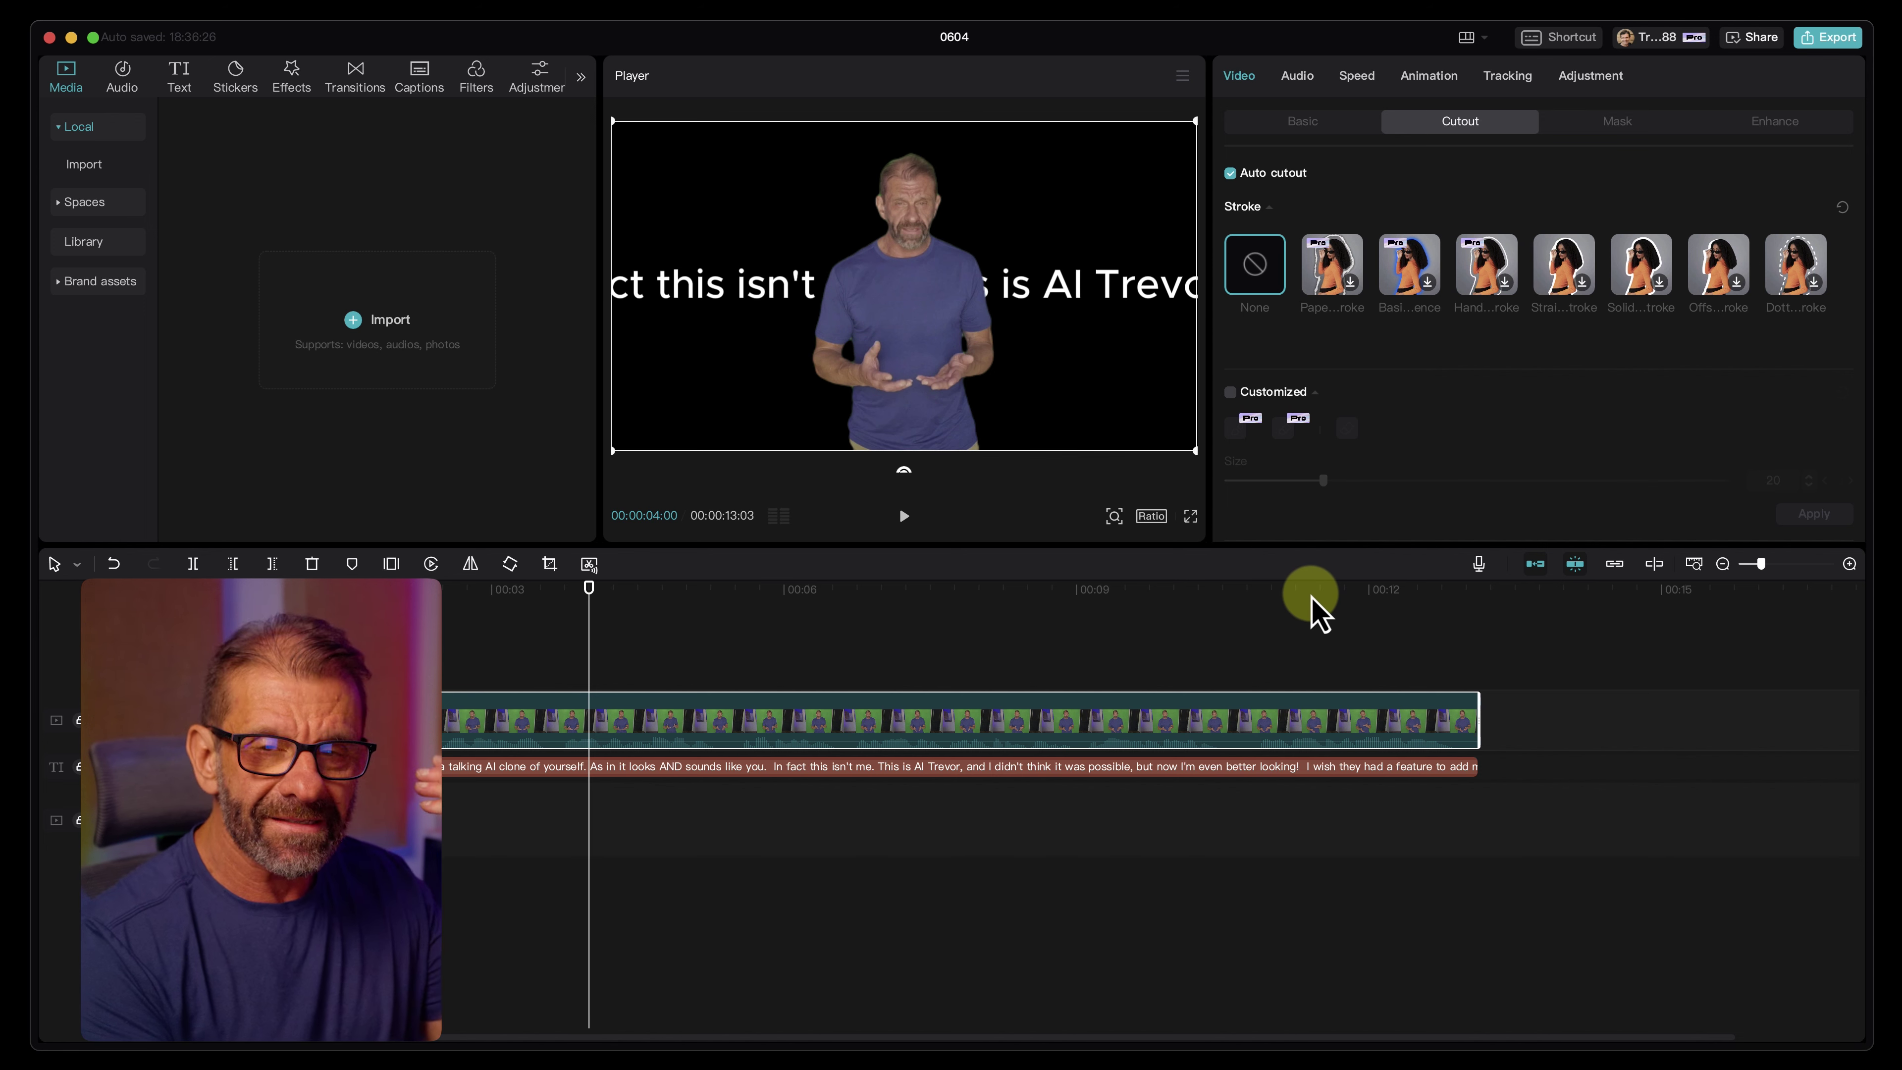
click(632, 766)
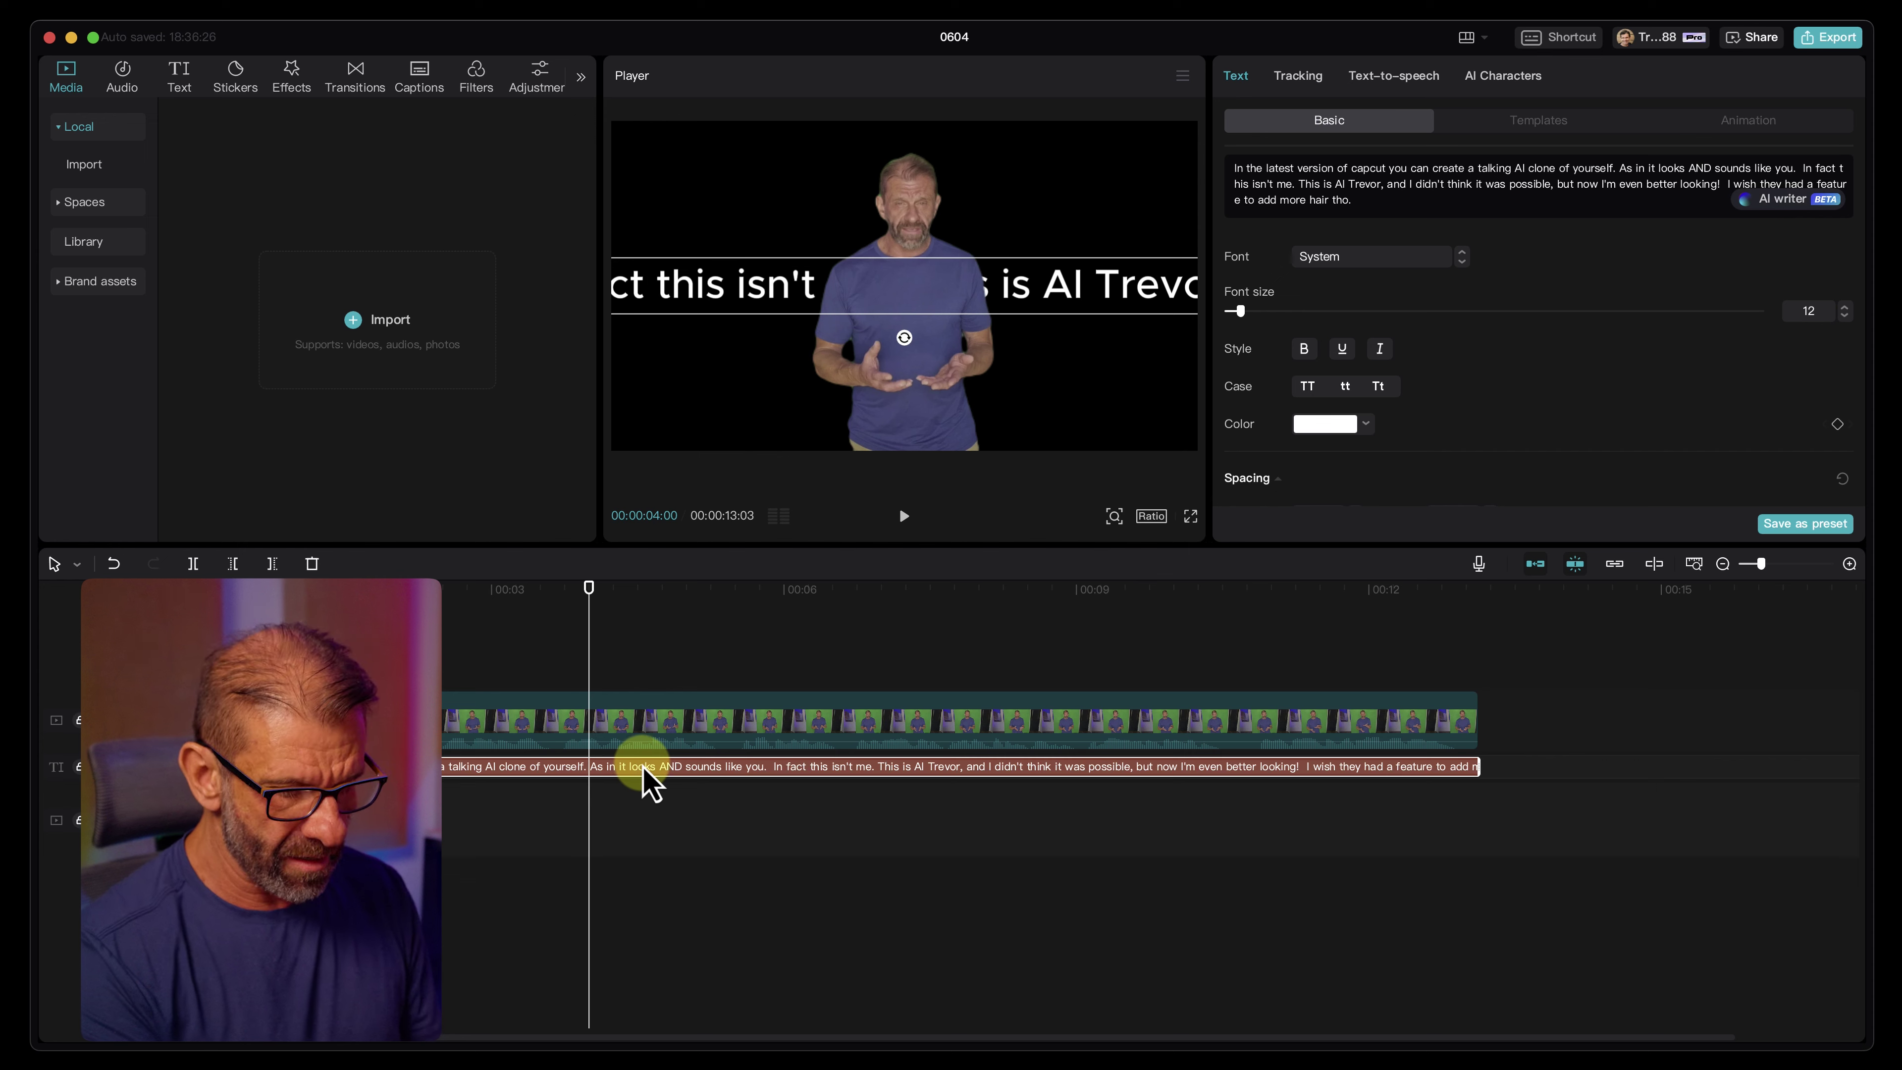
- Delete the caption and put the 13-second starry network background from the Background library under the presenter
key(Delete)
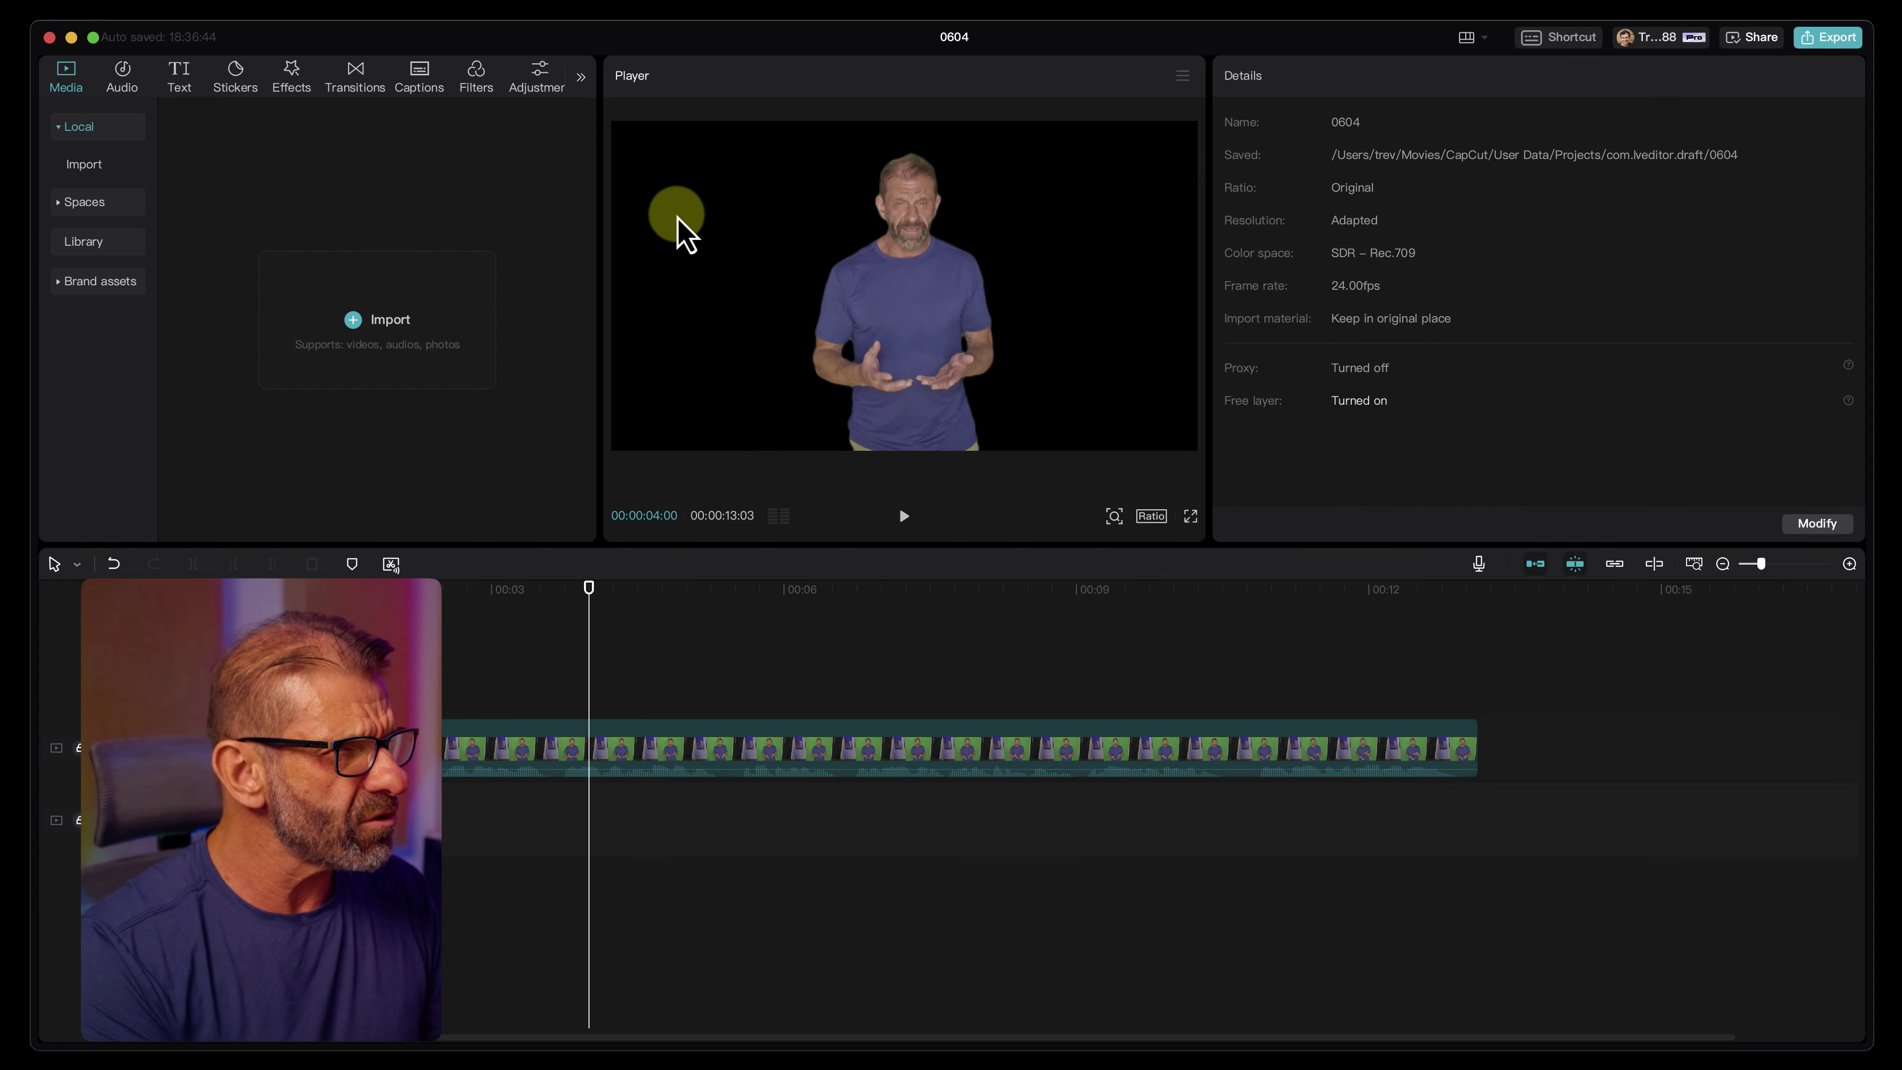
click(108, 250)
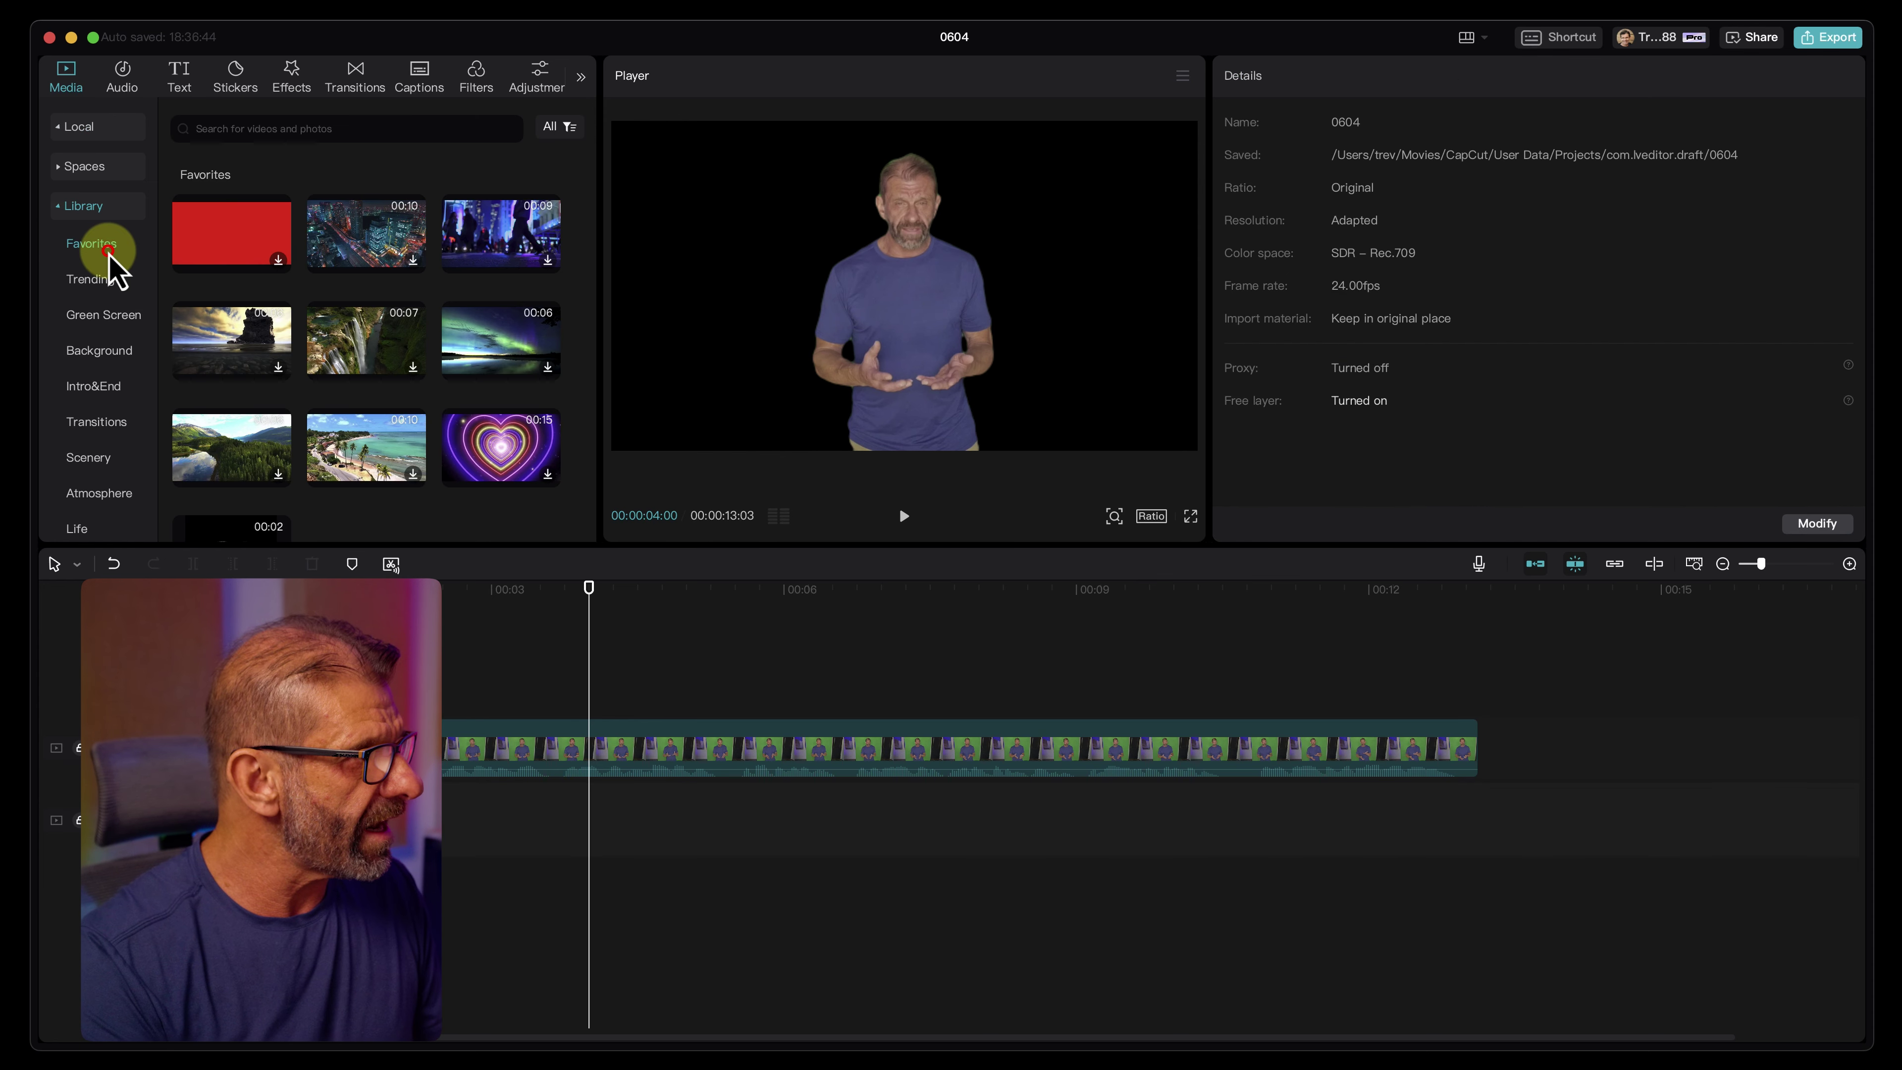
click(112, 353)
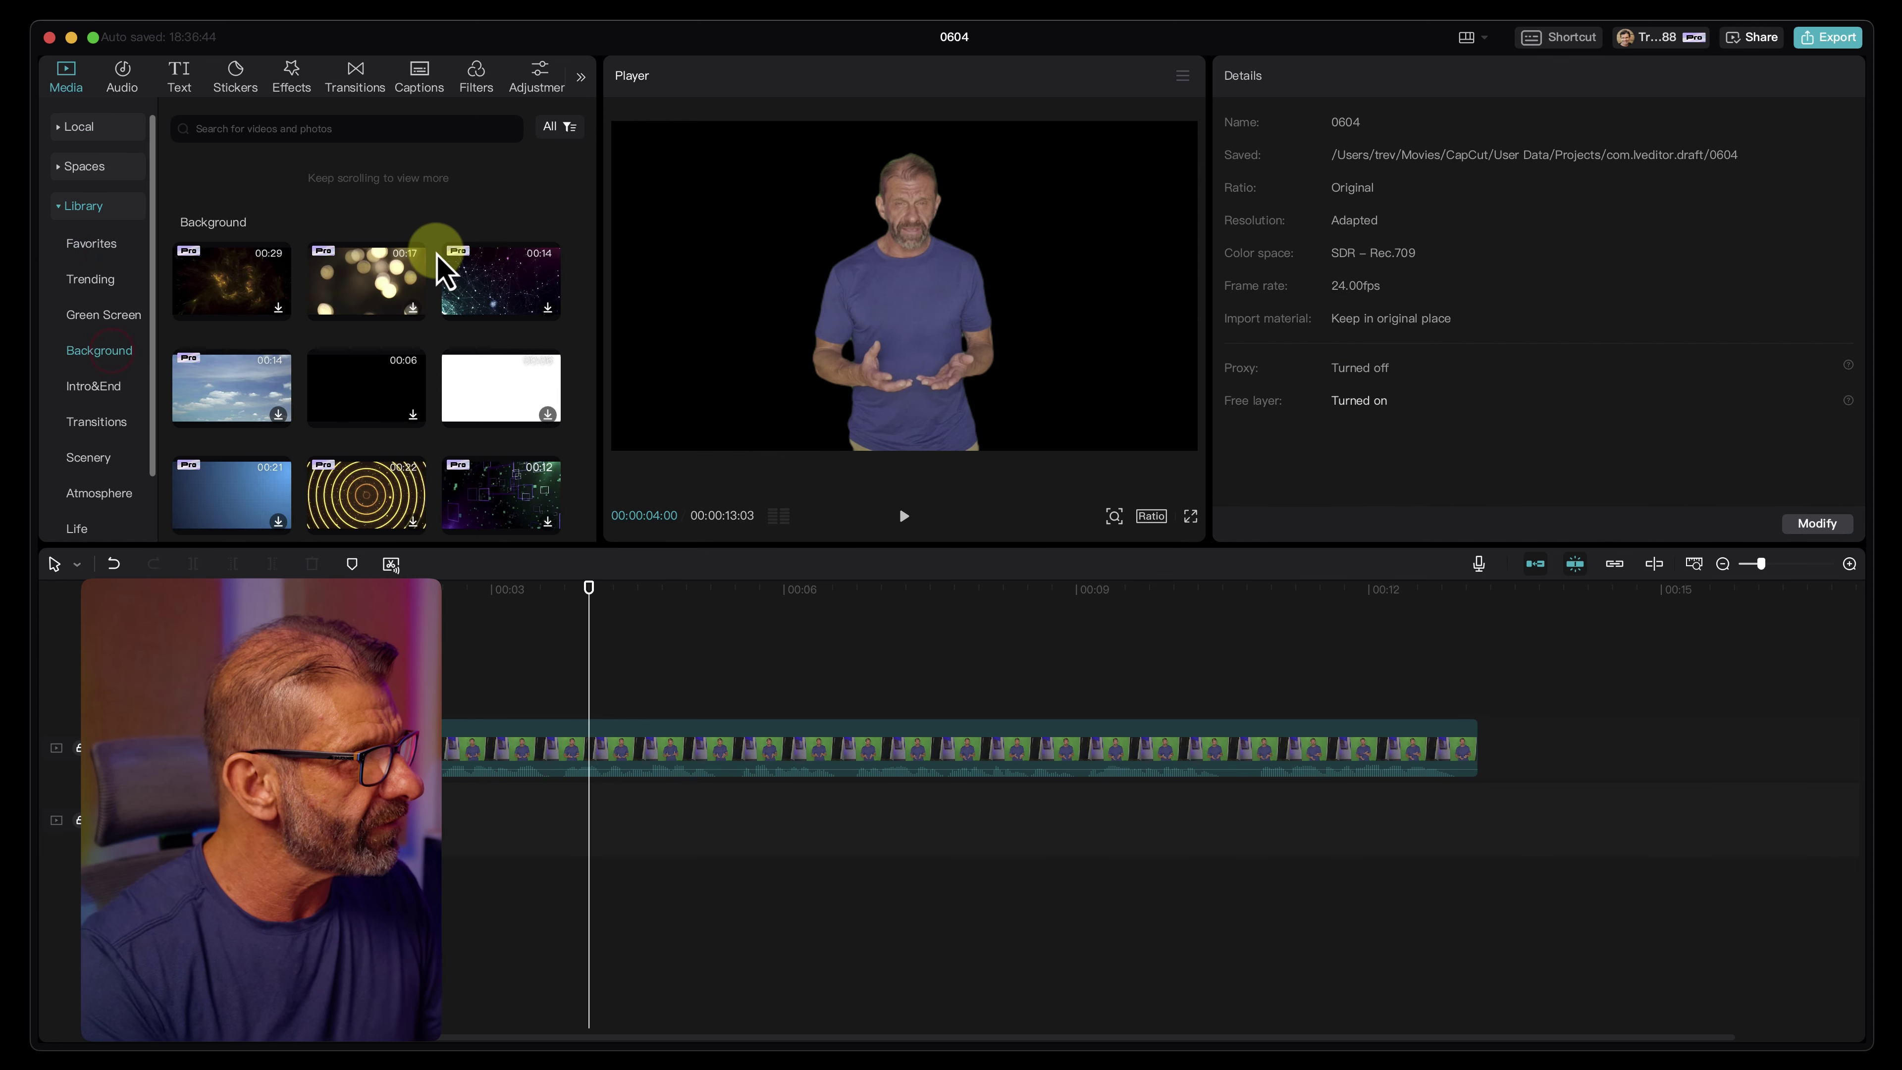
click(662, 349)
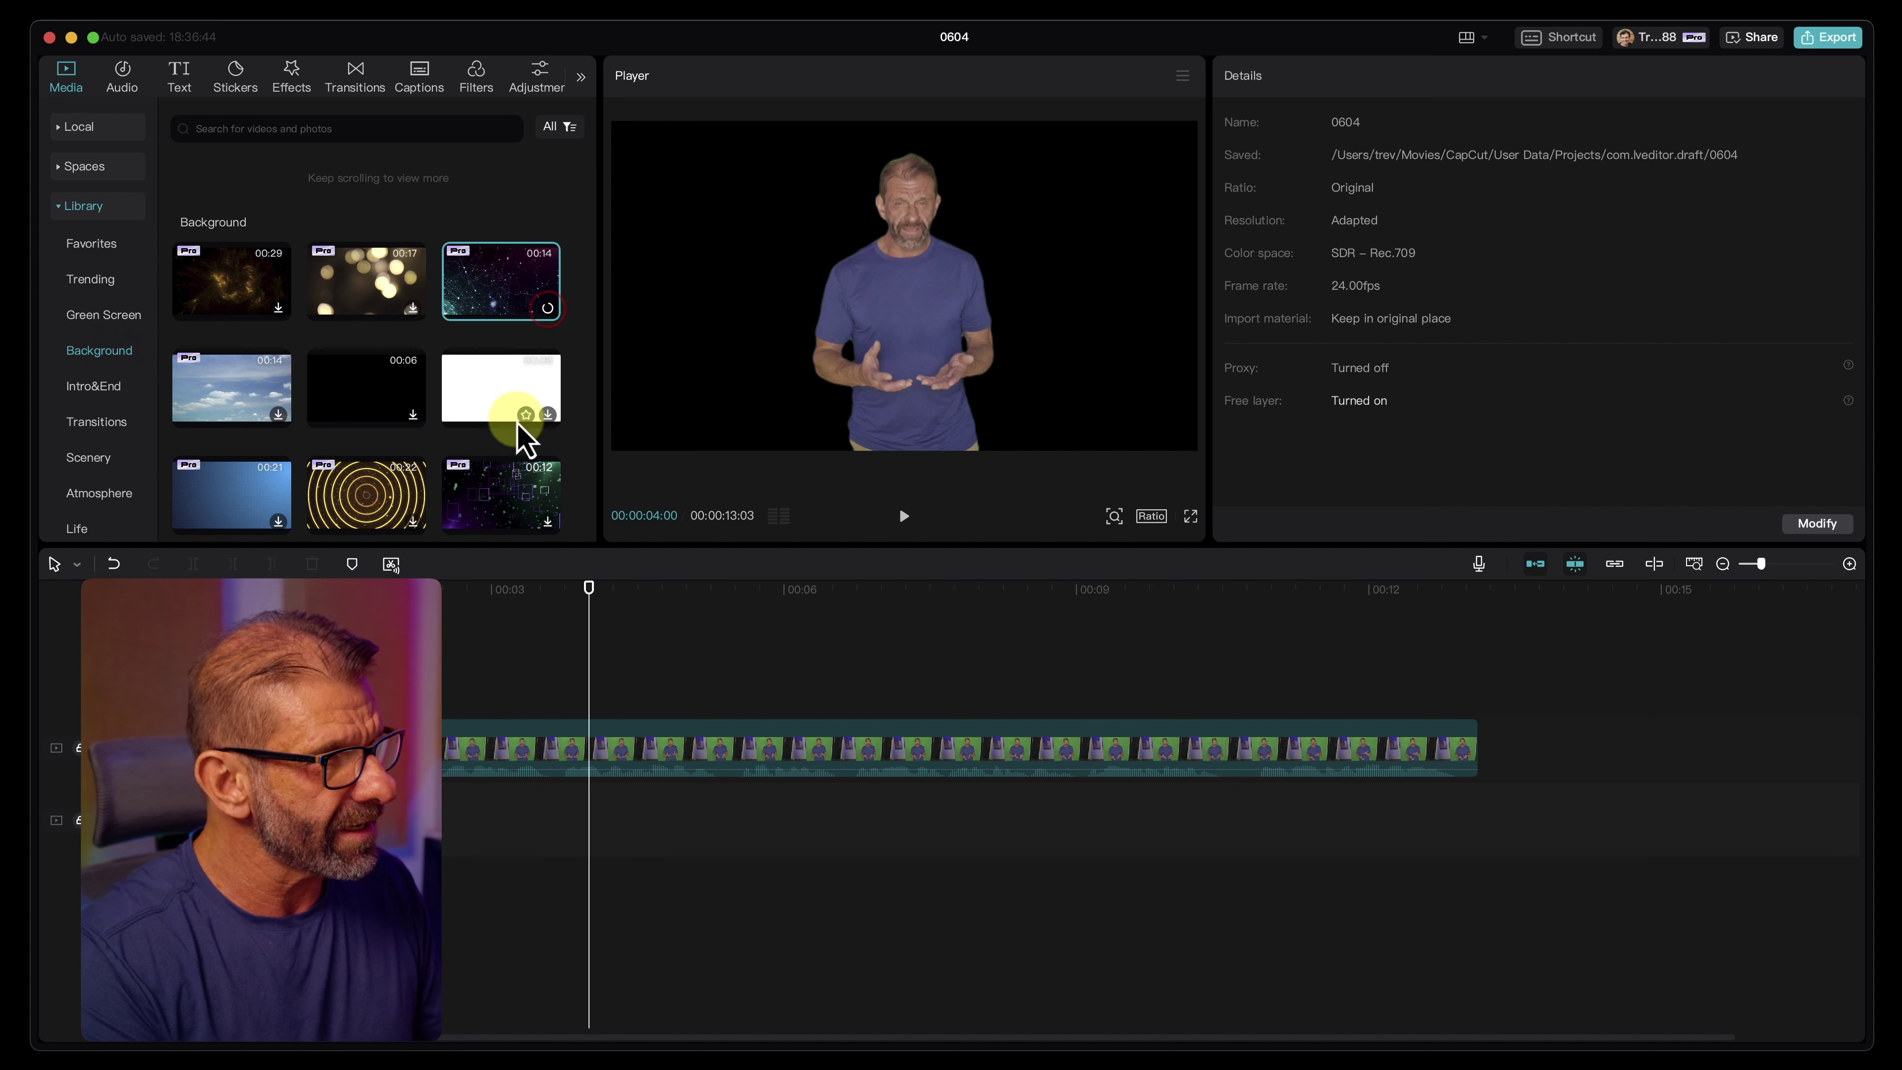
click(522, 286)
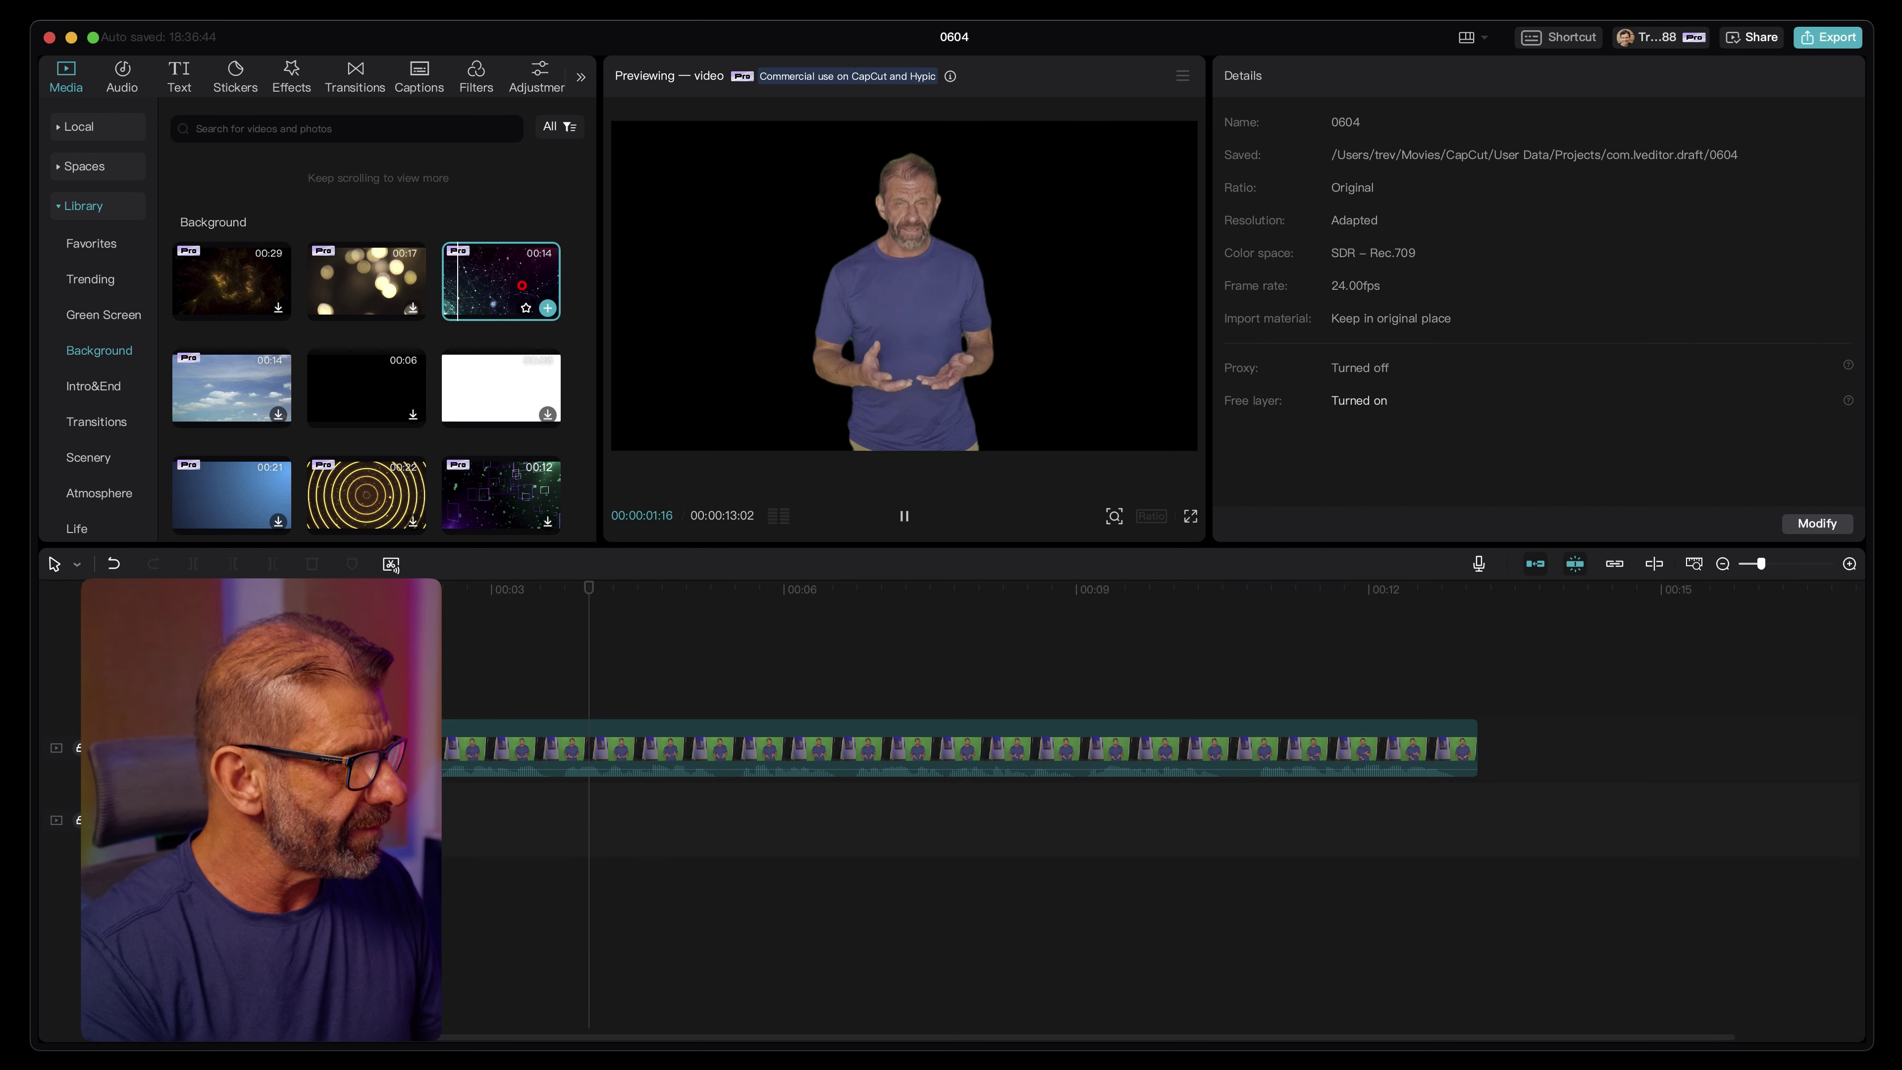
click(547, 308)
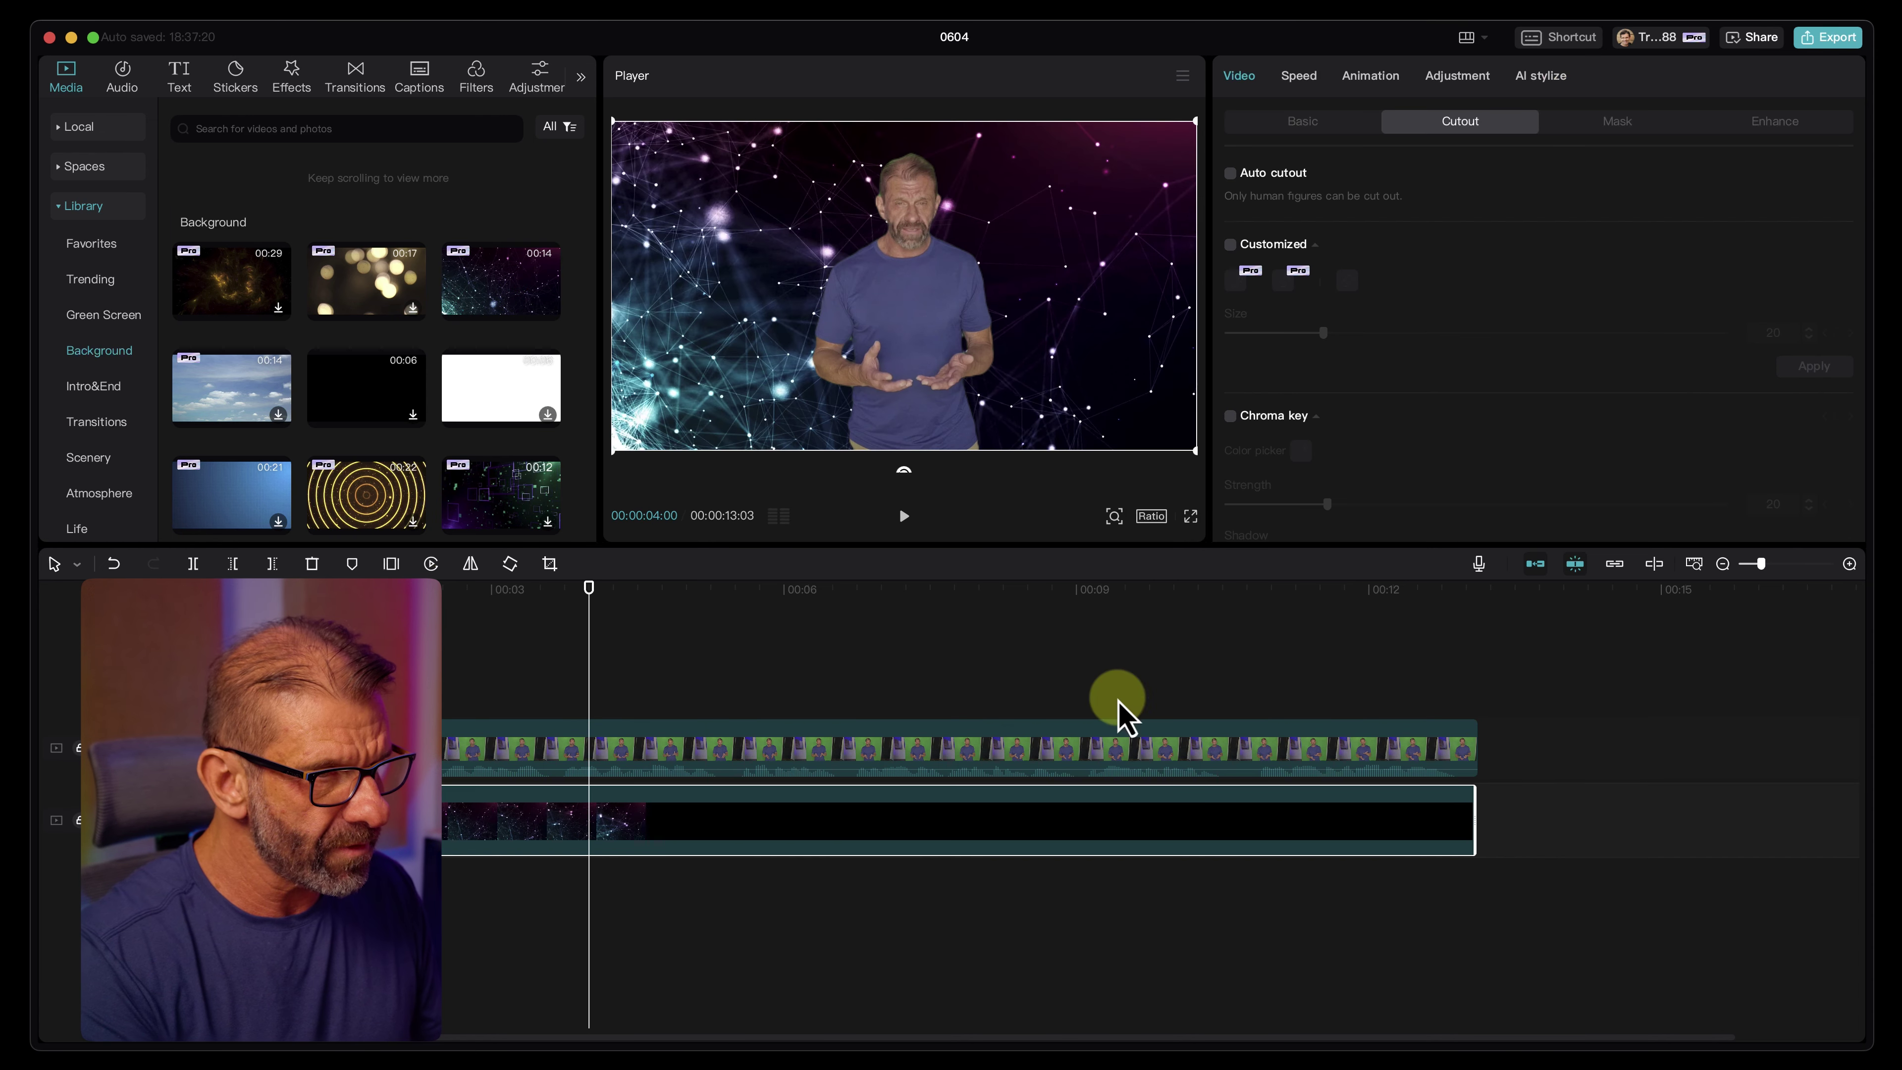
drag(1465, 600, 849, 666)
- Give the presenter clip a gentle S-curve in Curves, lowering the shadows and raising the highlights
click(975, 636)
click(941, 731)
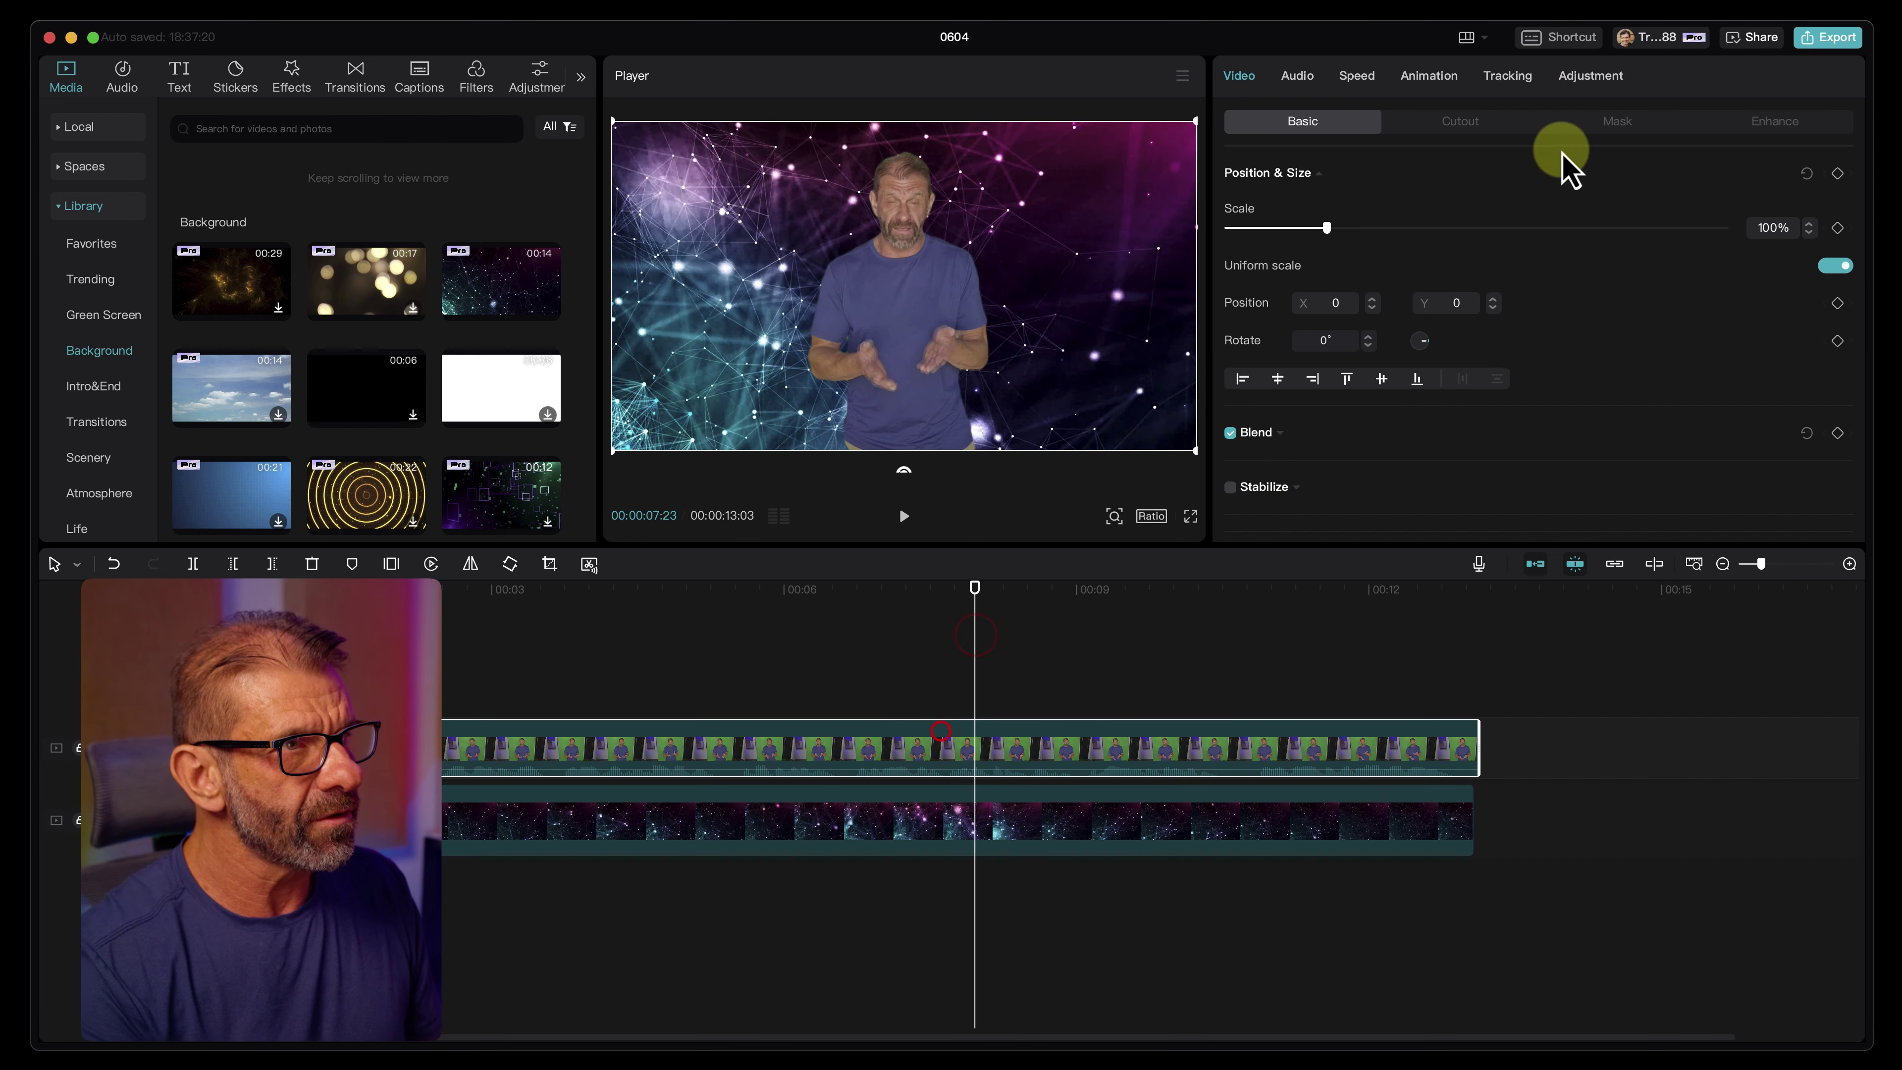
click(1577, 77)
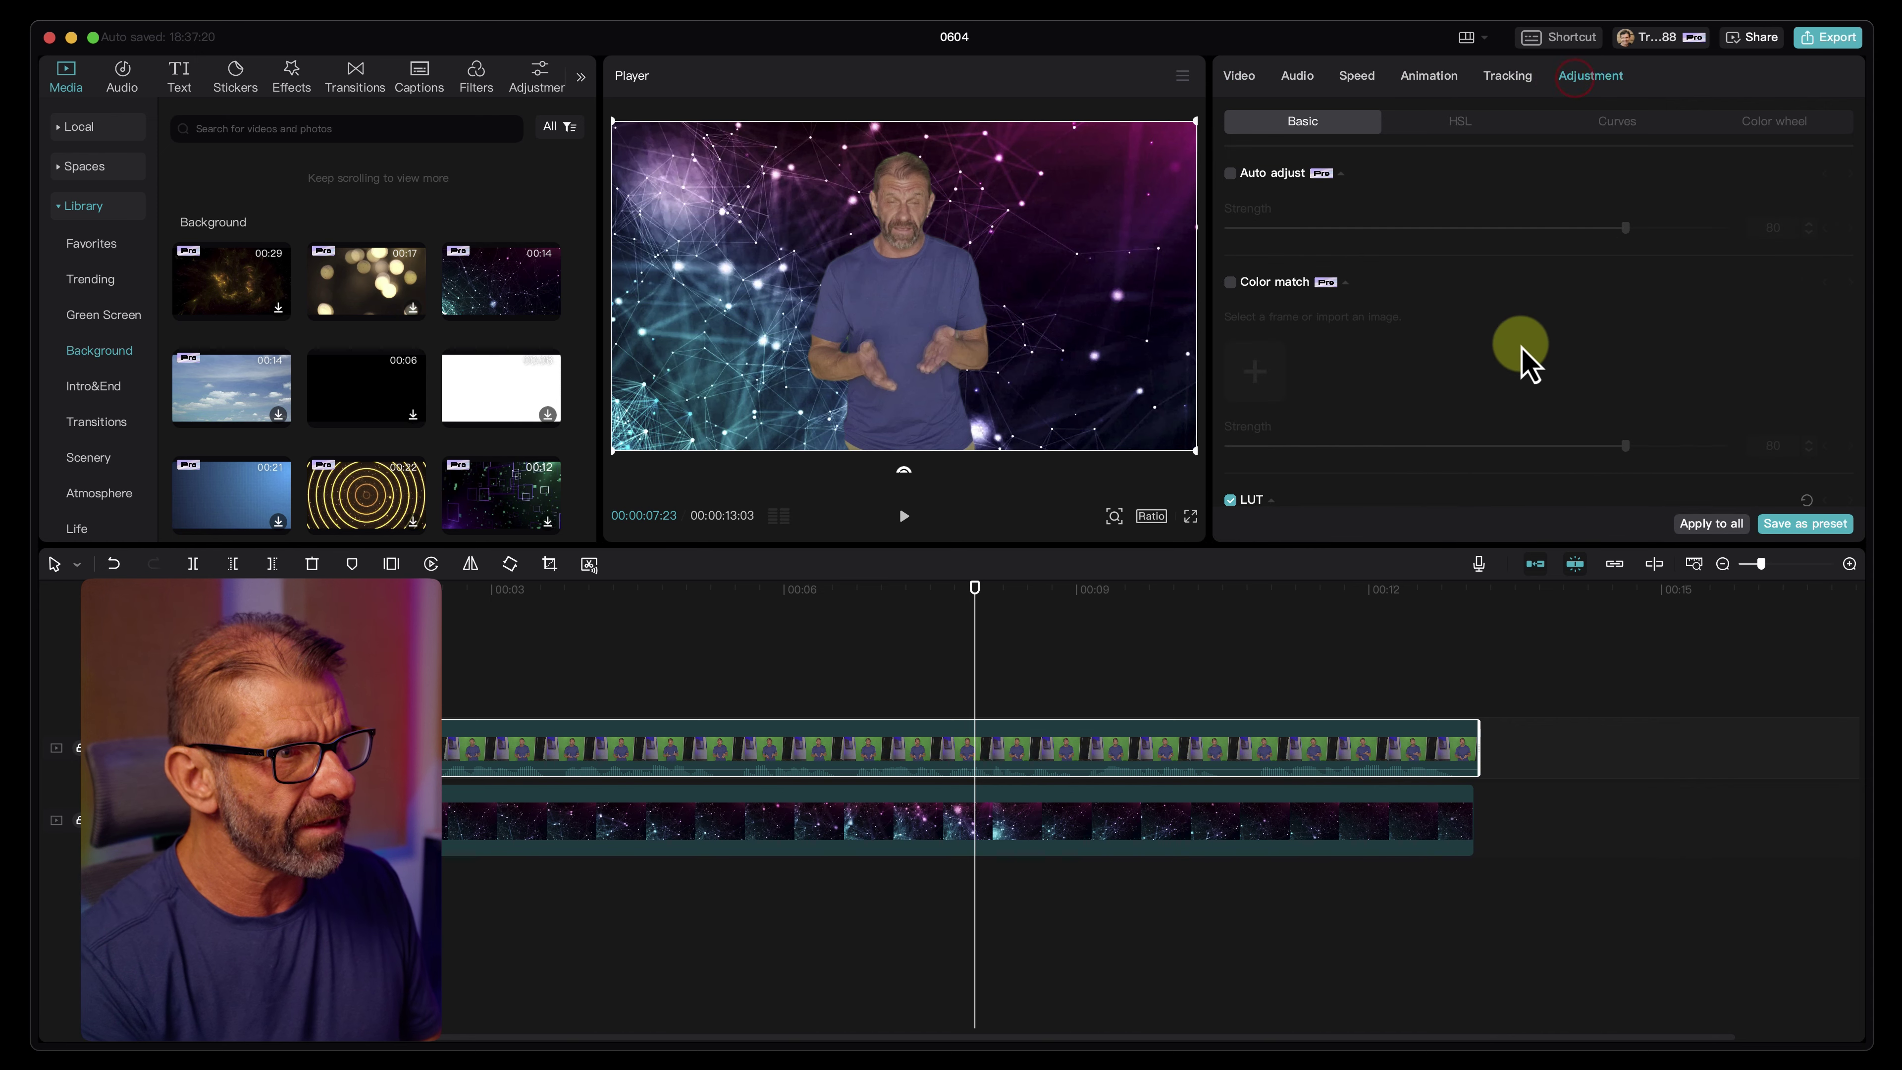
scroll(1528, 352, down, 10)
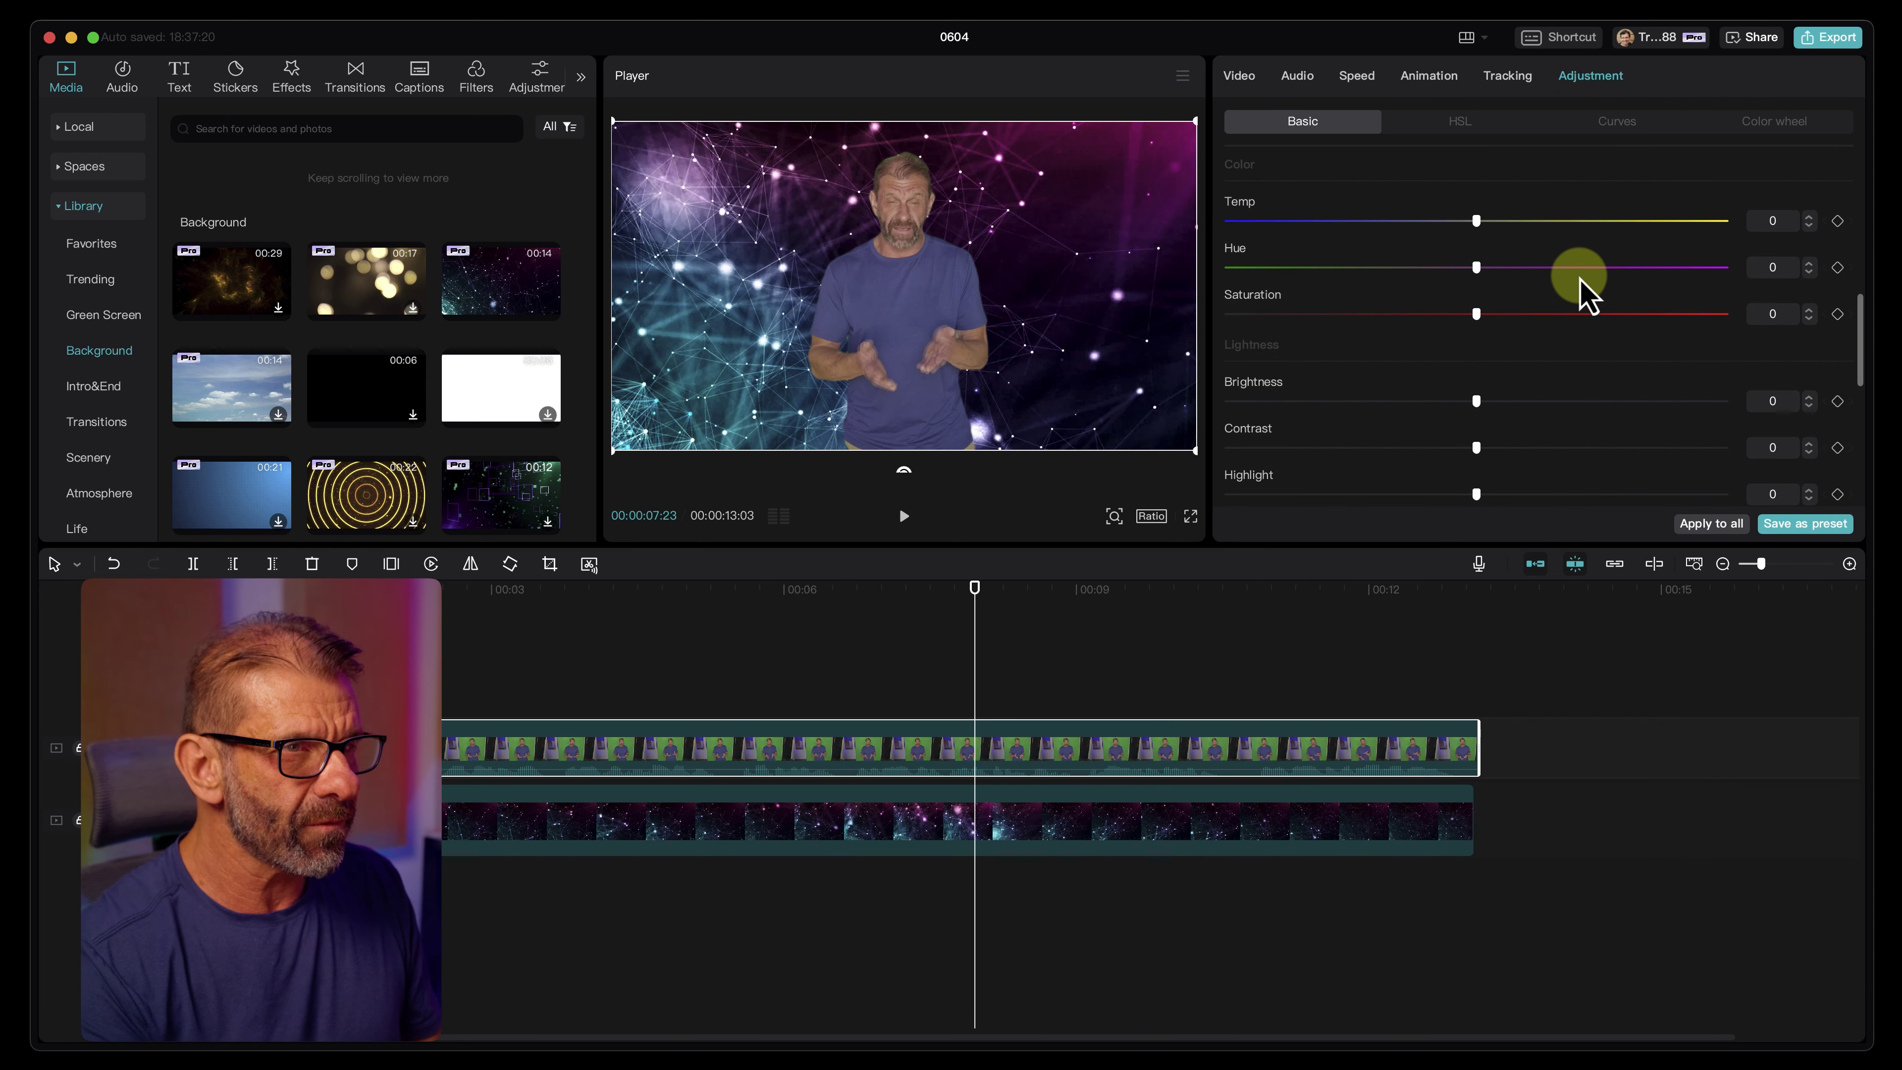
click(1624, 122)
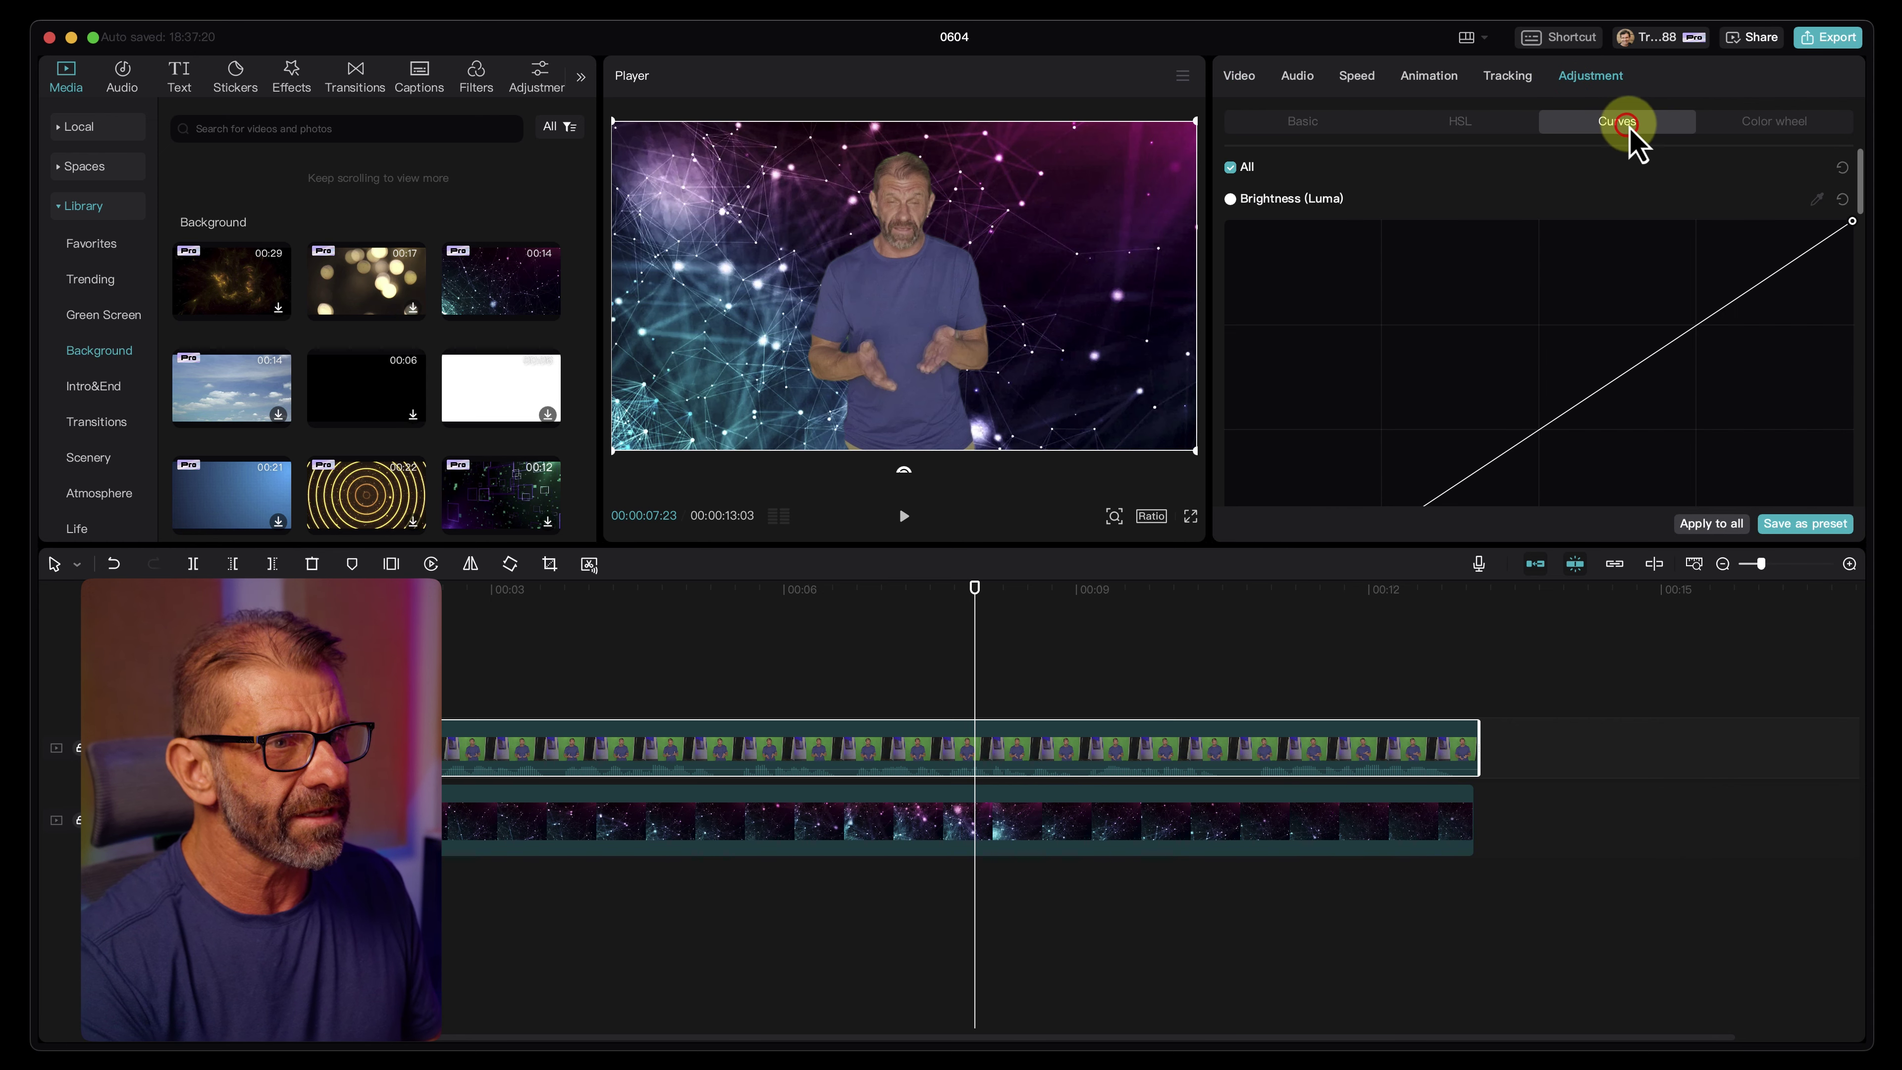
scroll(1498, 423, down, 3)
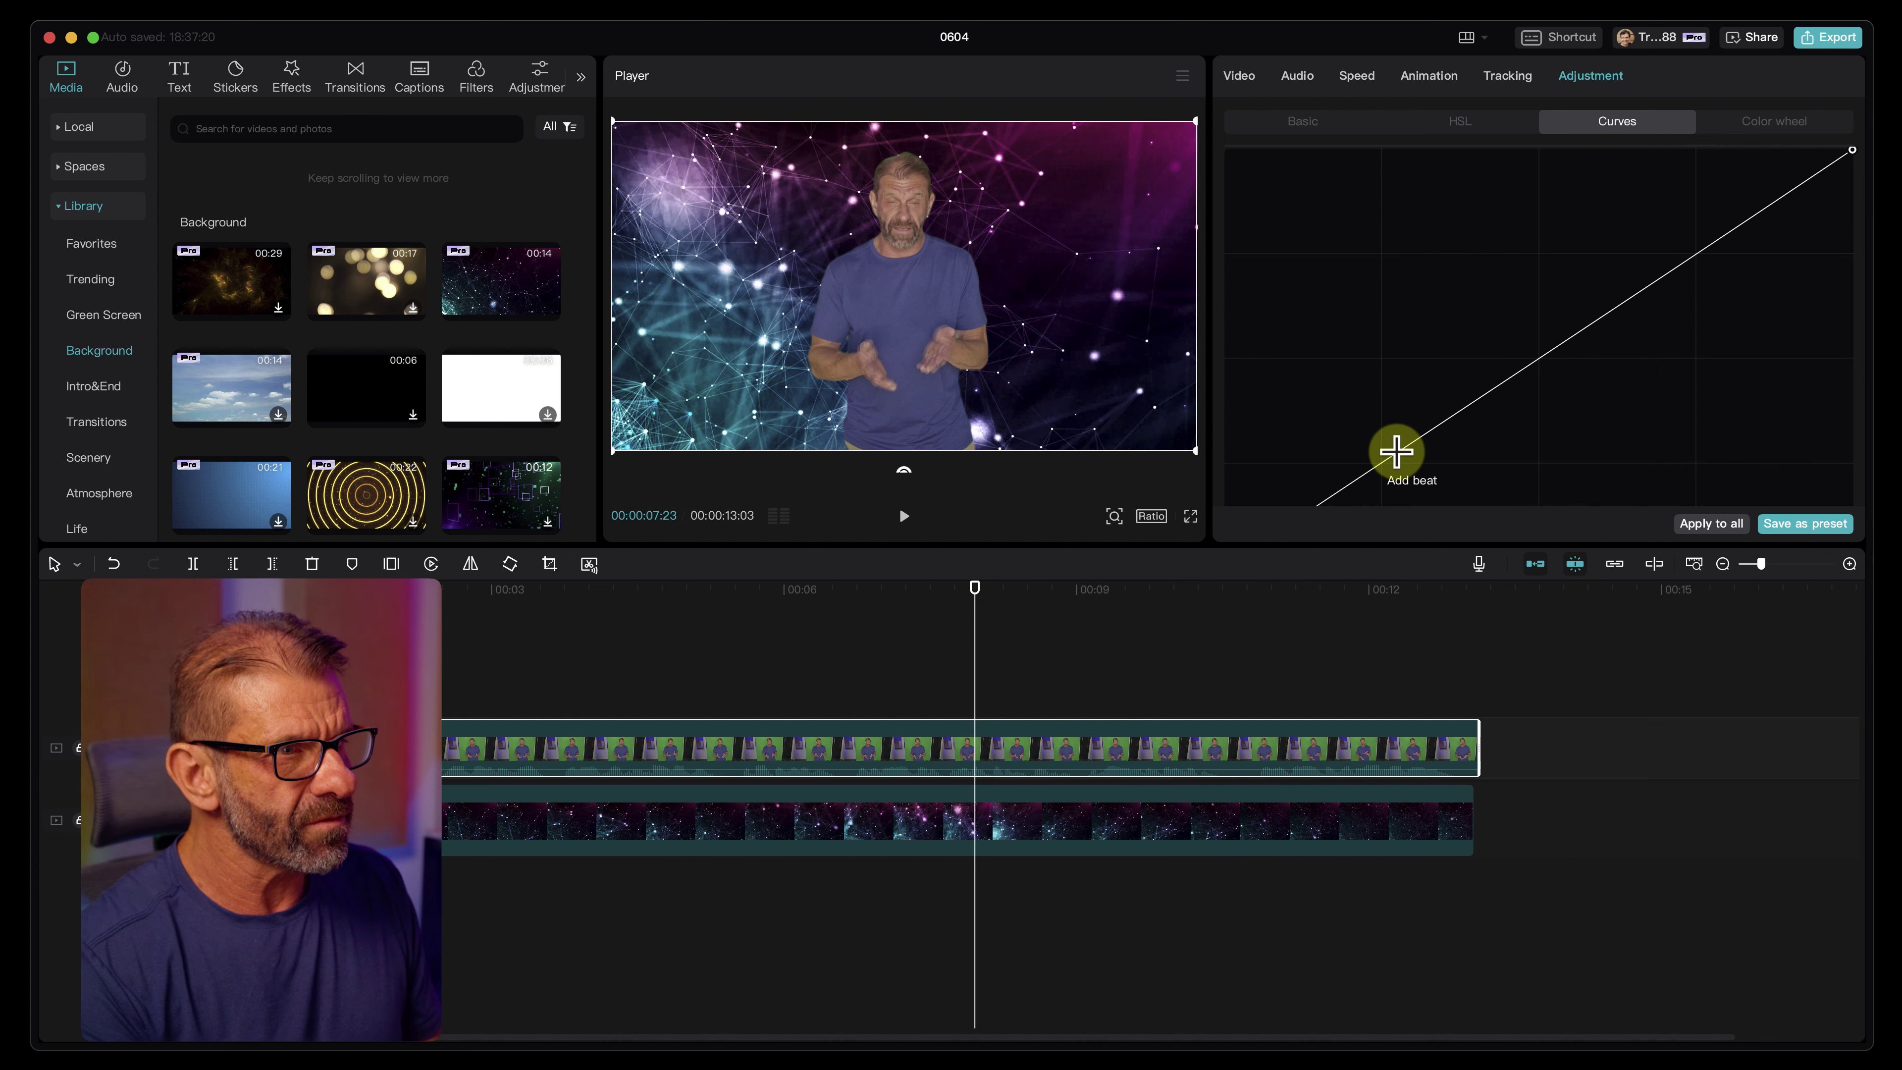
drag(1398, 453, 1399, 463)
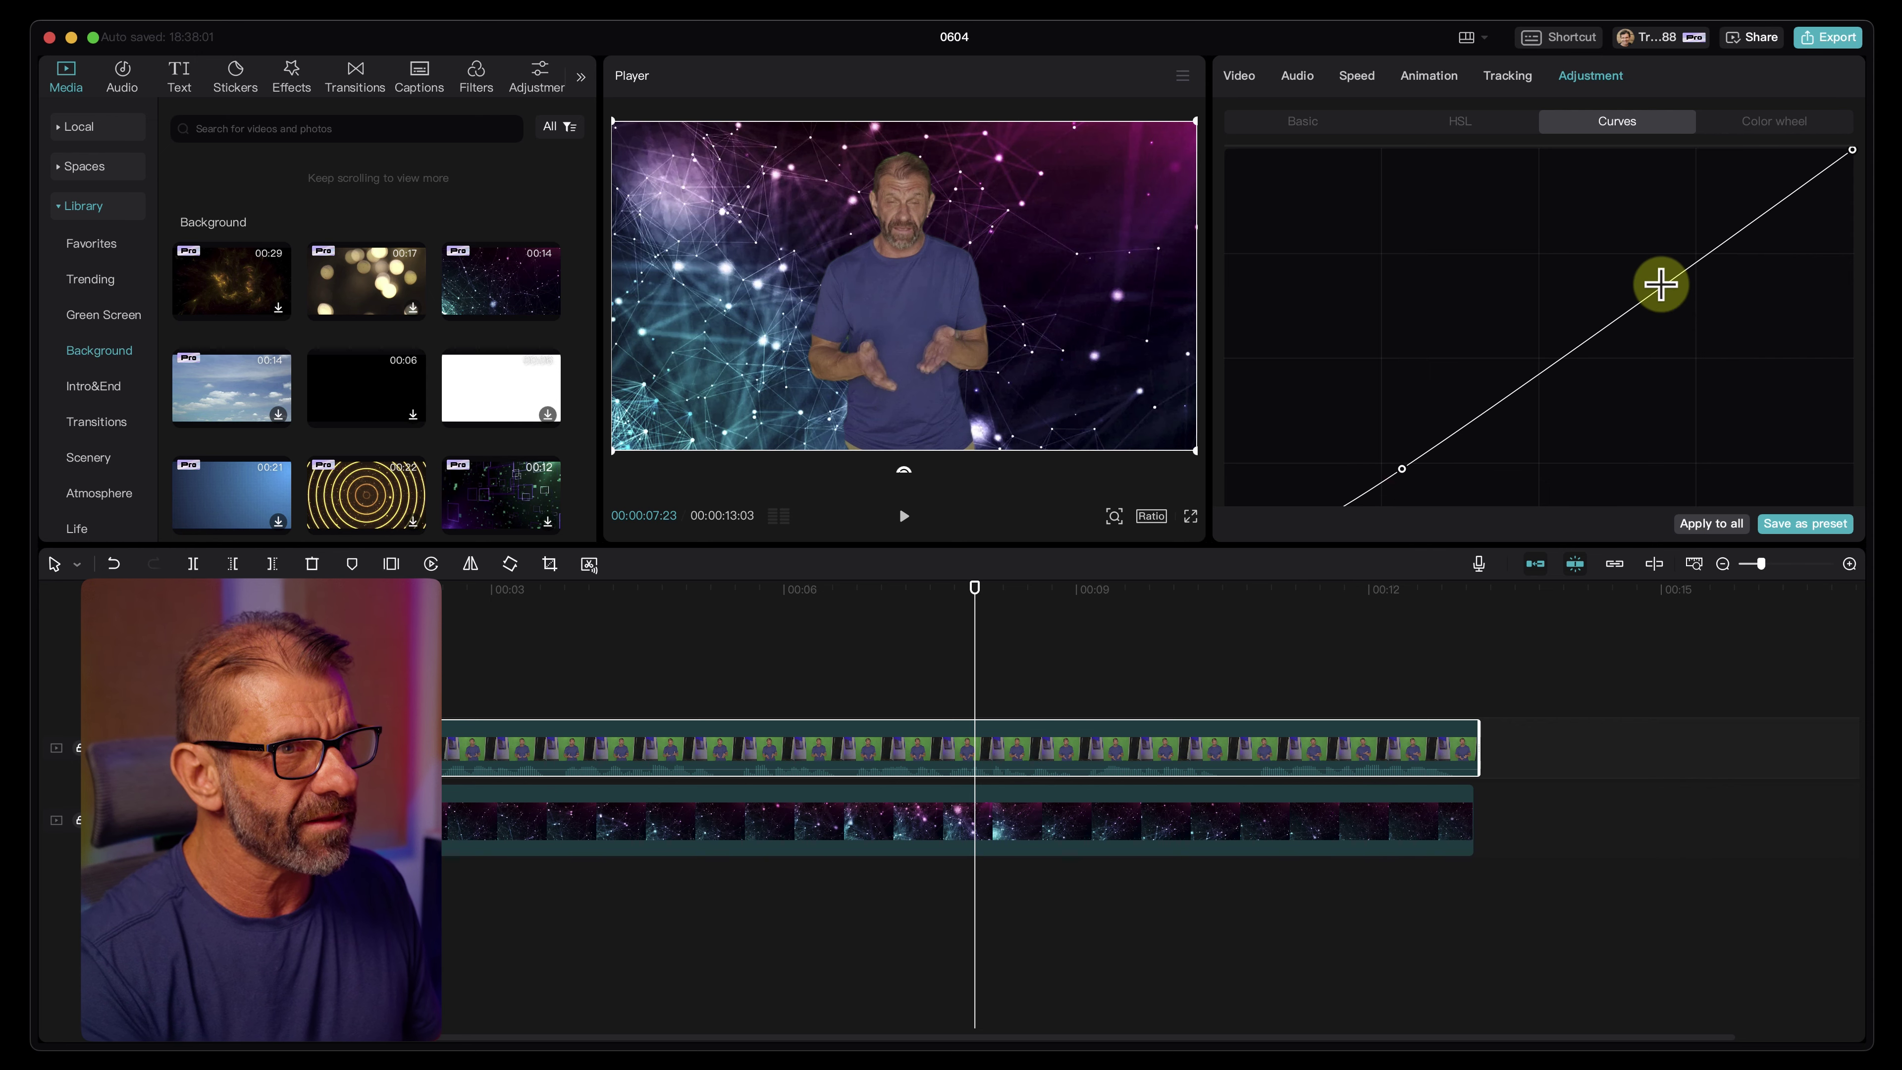
drag(1660, 287, 1661, 277)
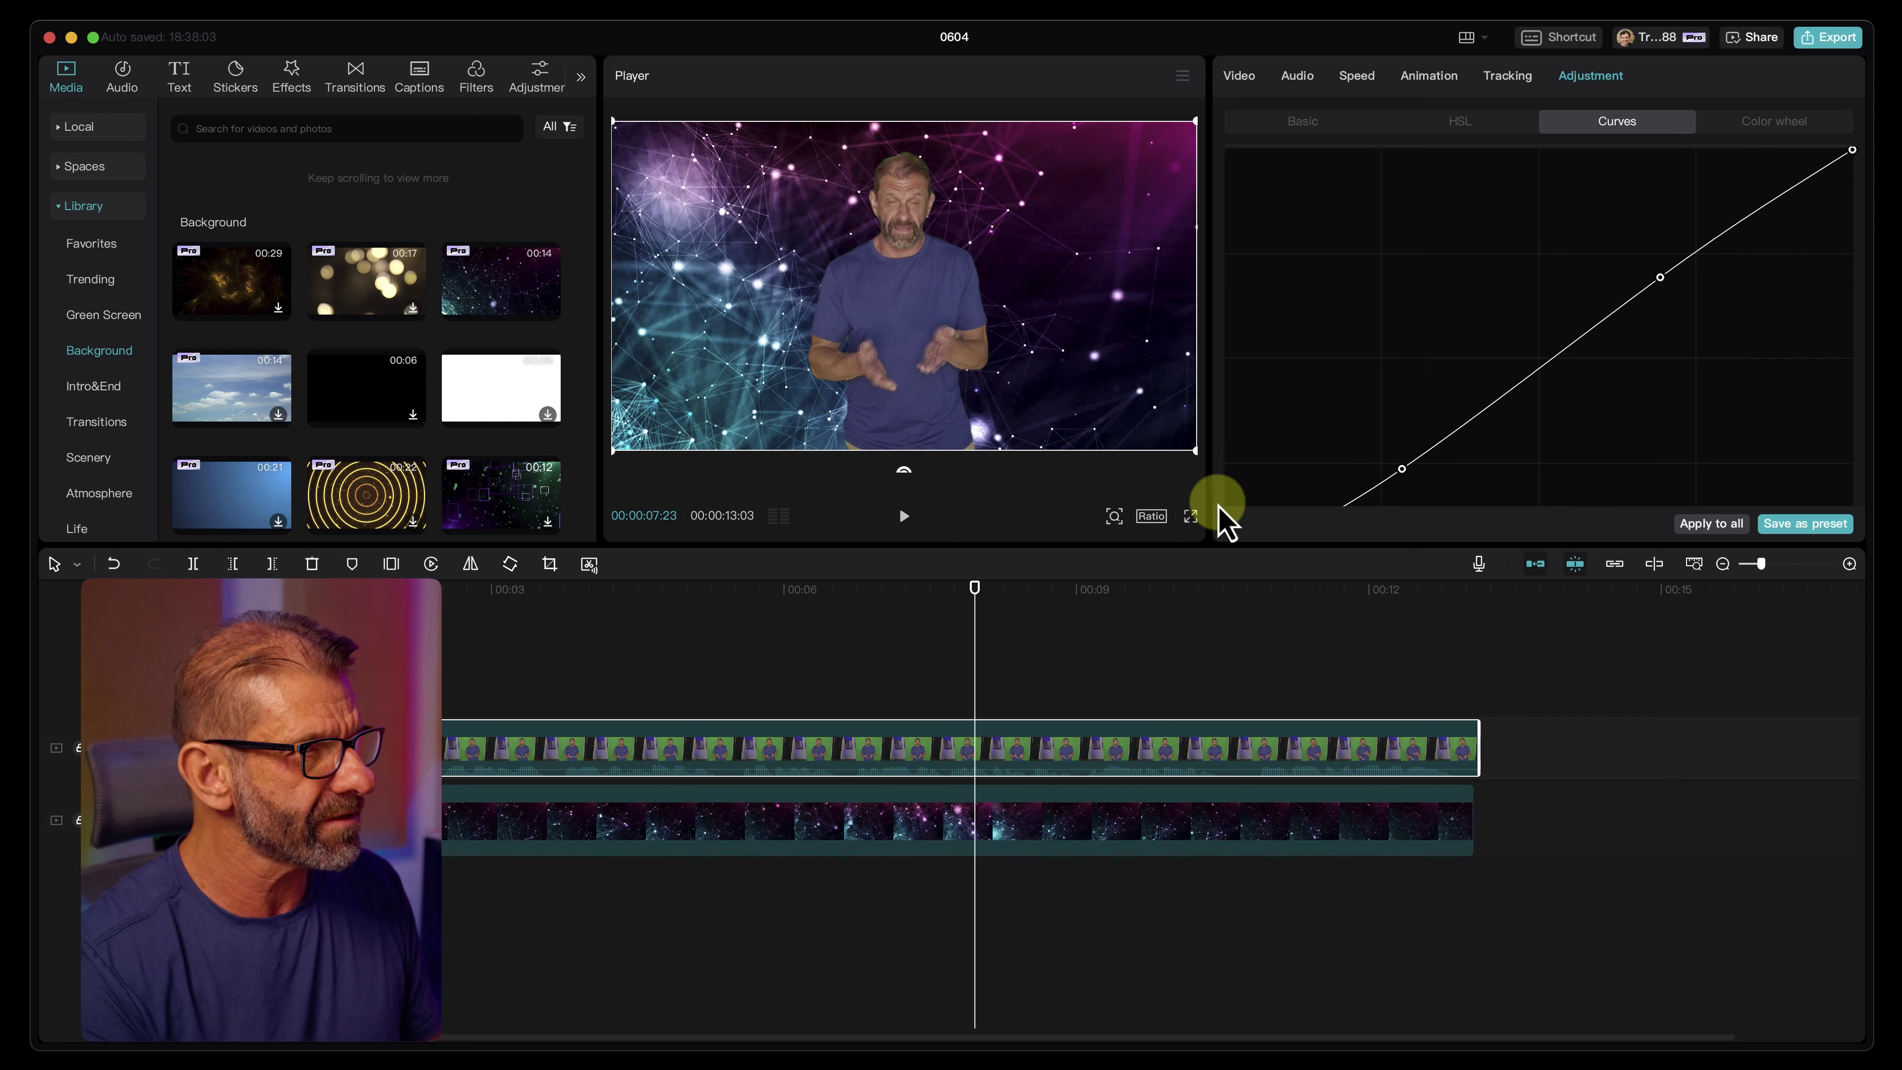
click(1020, 590)
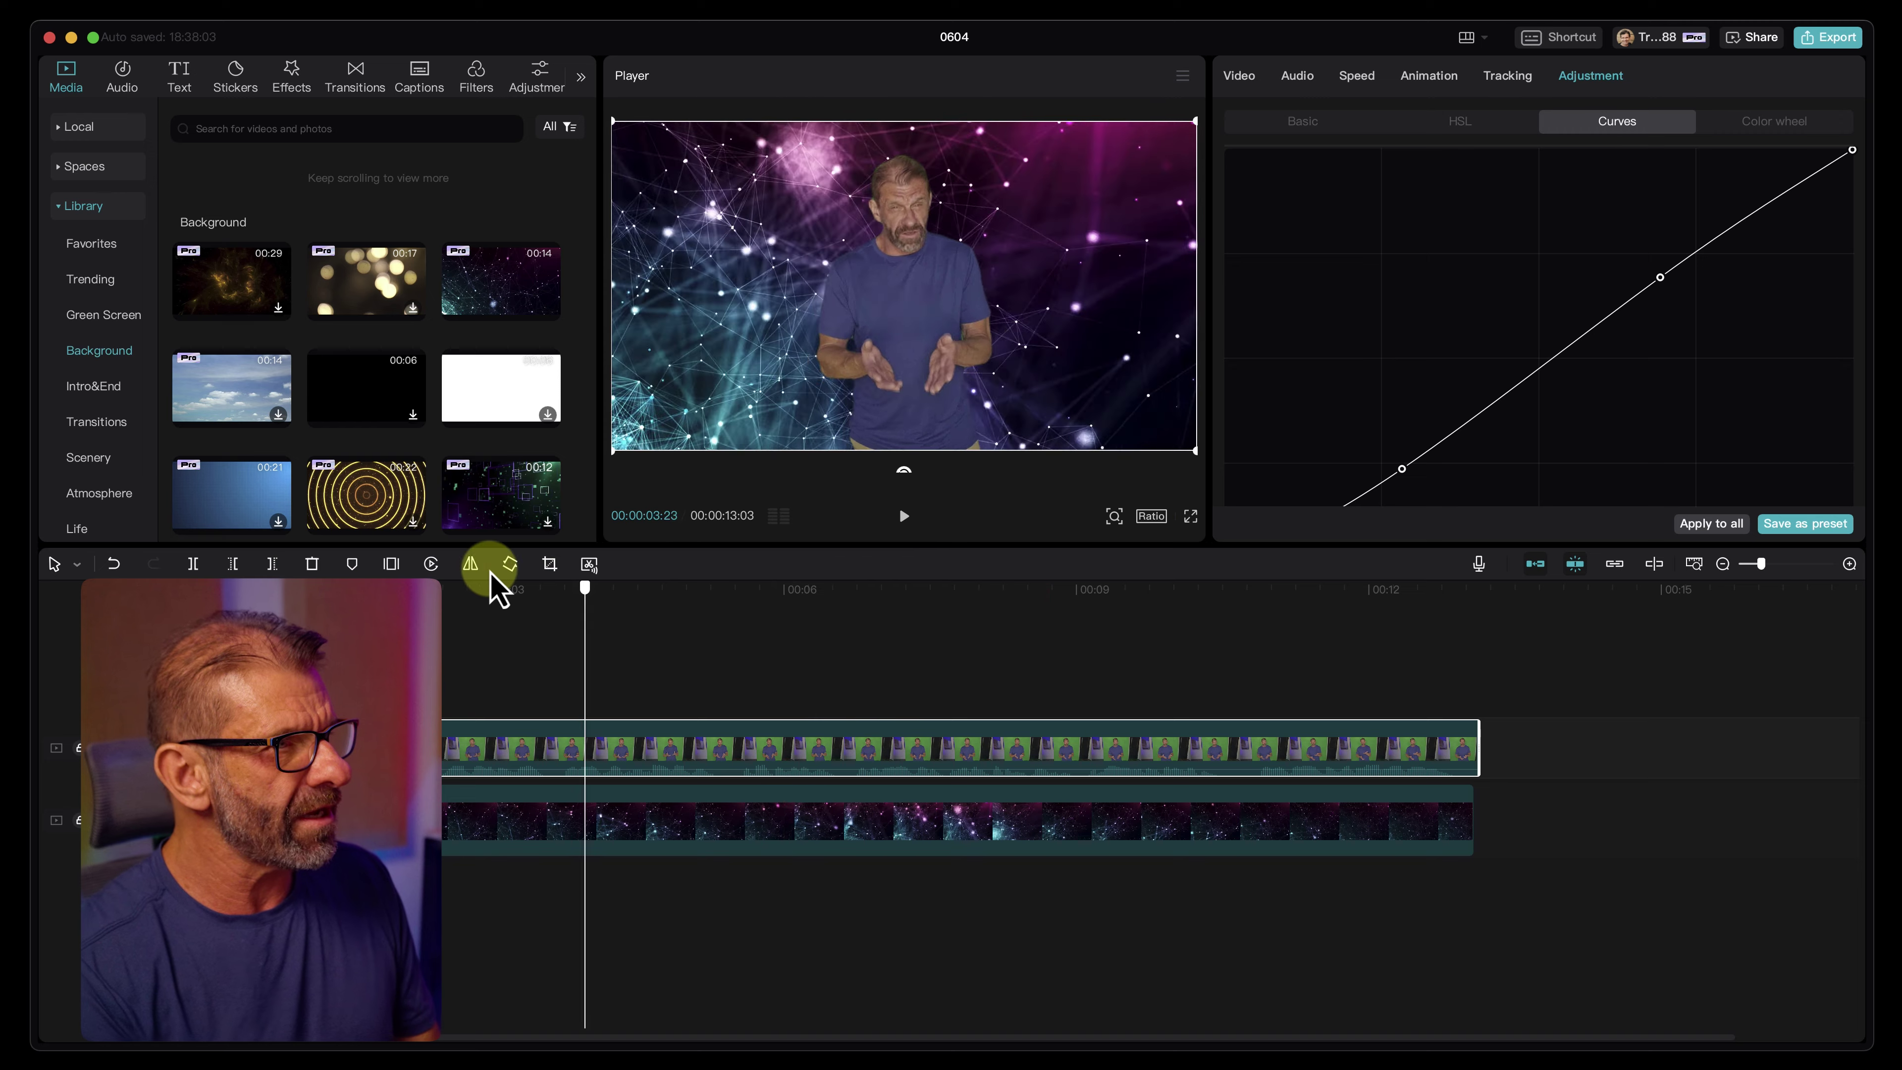
click(1071, 589)
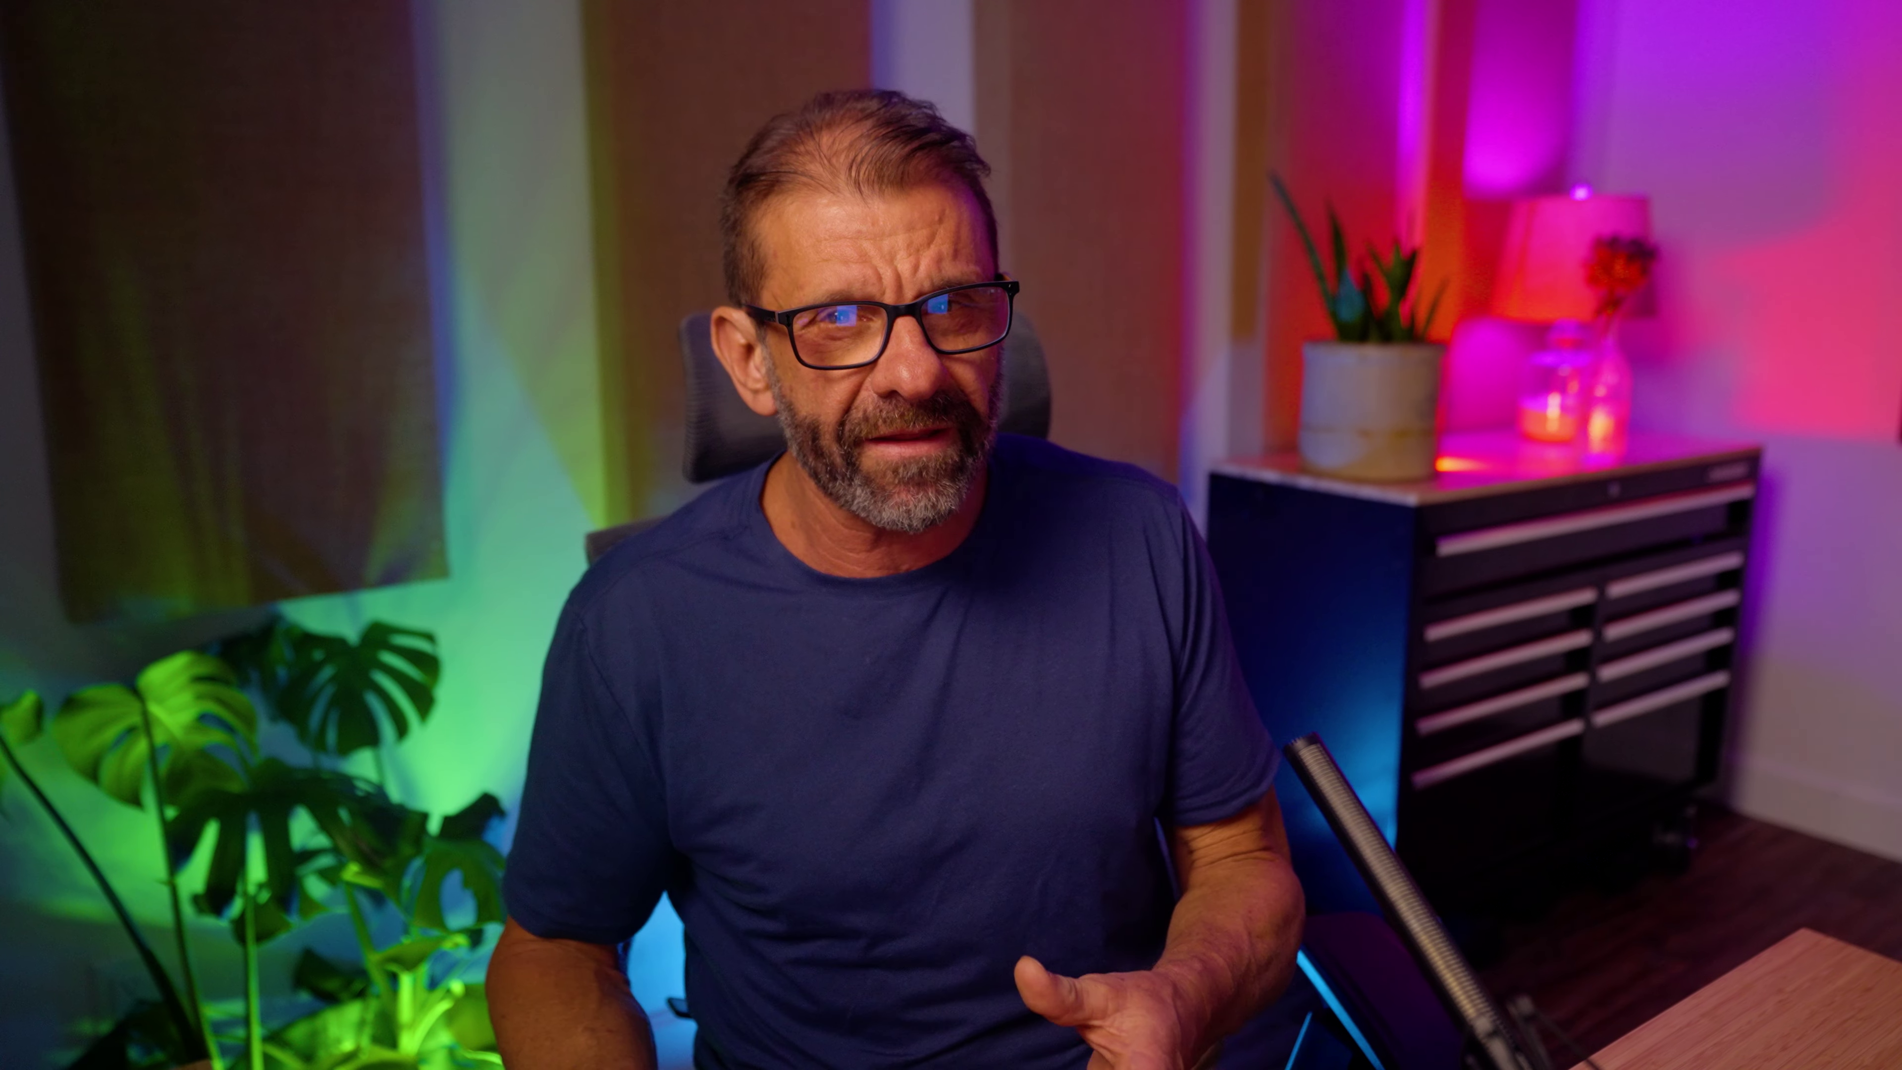